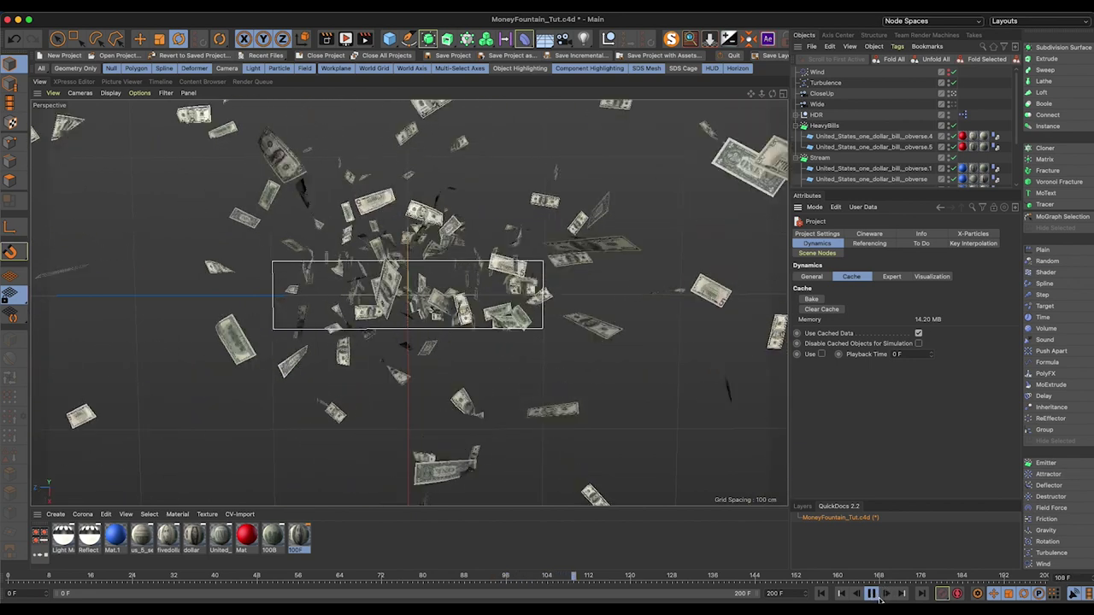
Step: Stop the playback of the finished money simulation
click(872, 595)
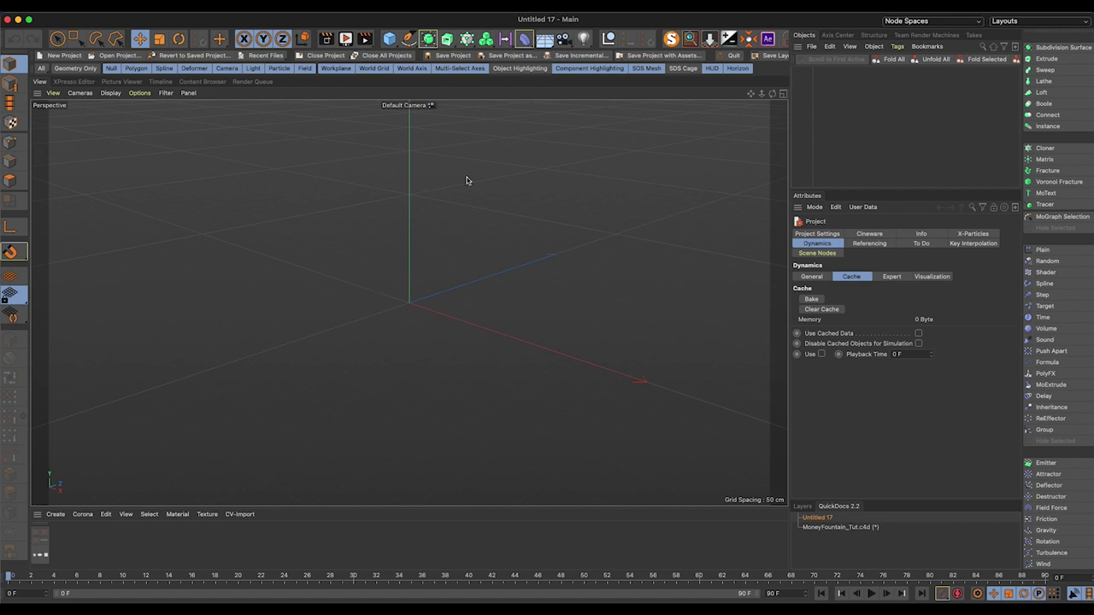
Step: Import the images in the tex folder as a lined-up row of textured planes with Image2Plane 2.1
click(632, 39)
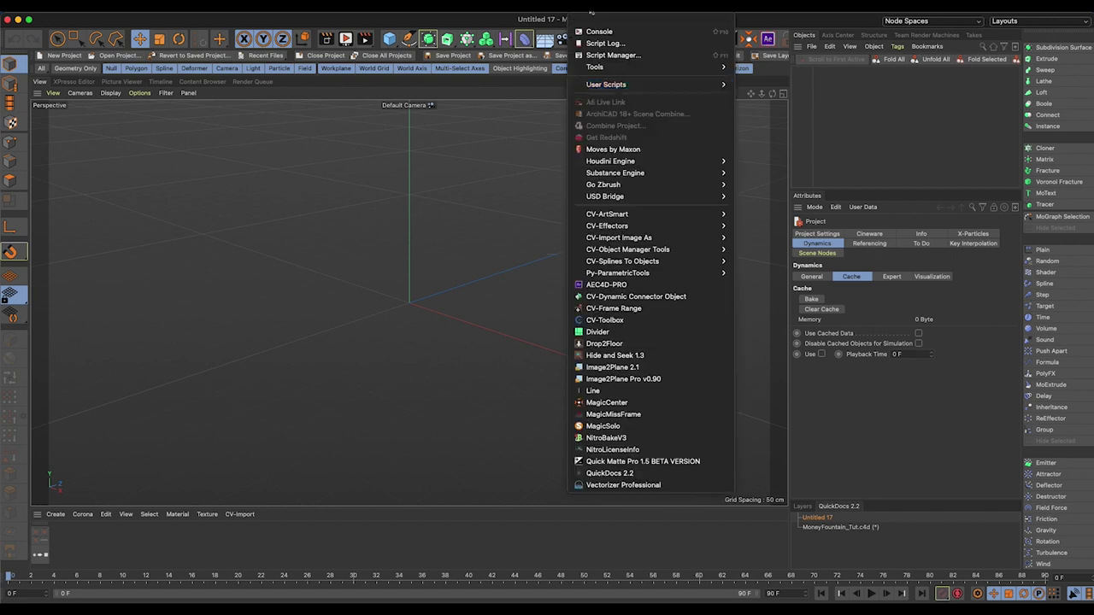
click(663, 369)
drag(596, 363, 223, 313)
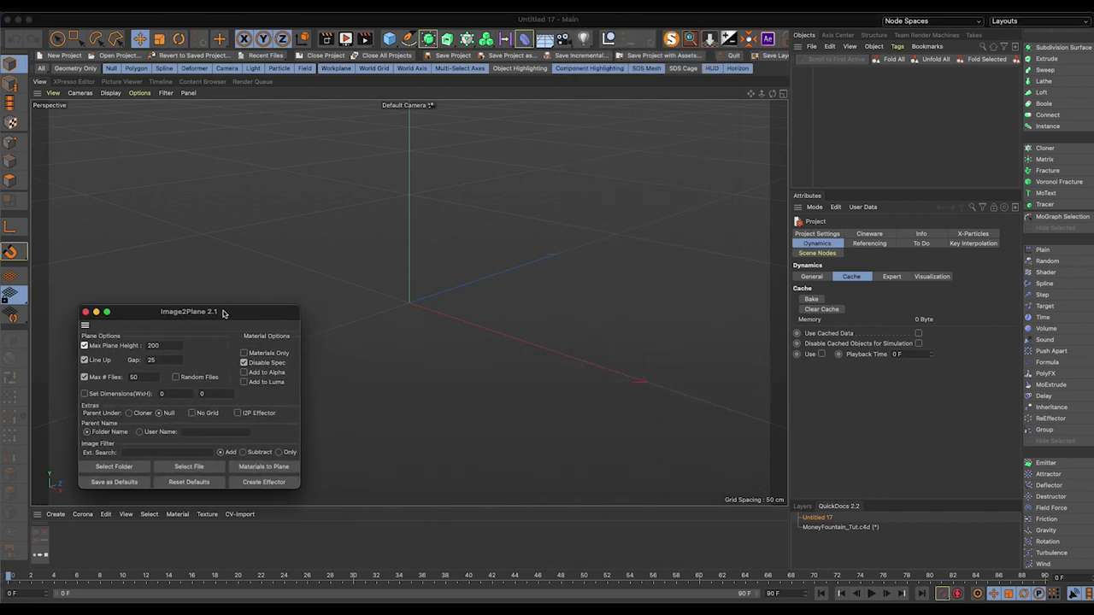
click(124, 468)
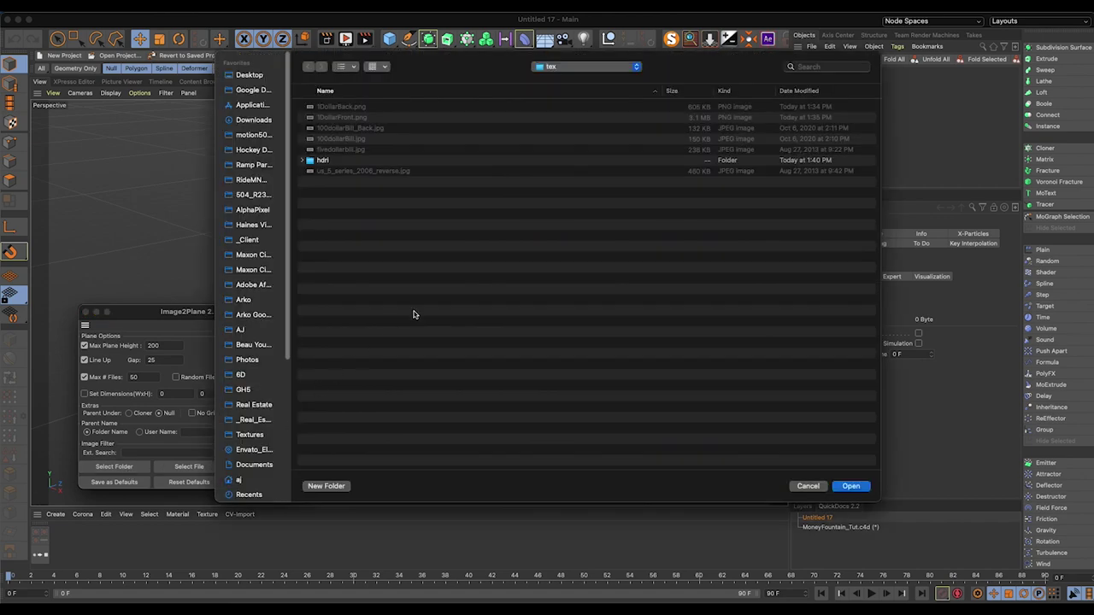
click(852, 485)
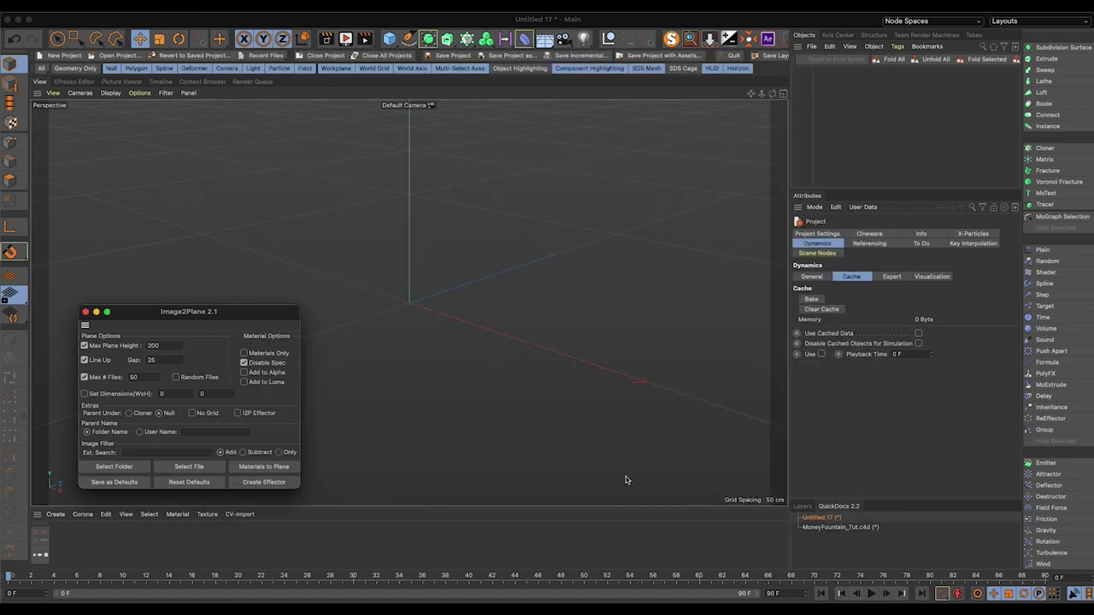
click(86, 312)
Step: Select the front plane of the hundred-dollar bill and set the viewport display to Gouraud Shading (Lines)
alt+right_drag(621, 330, 188, 330)
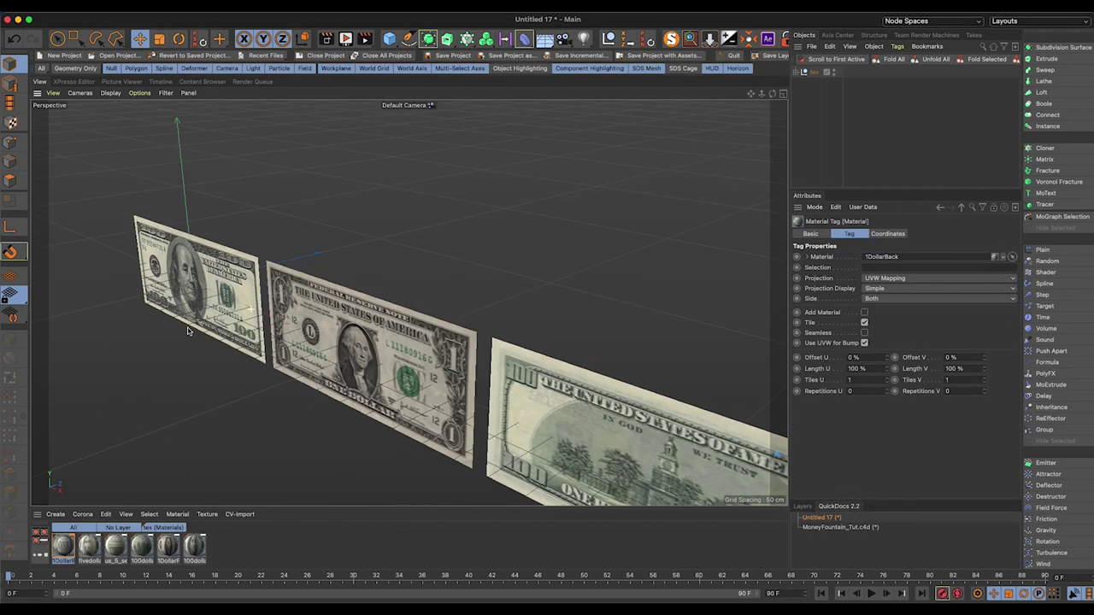
alt+drag(188, 330, 422, 296)
mouse_move(423, 297)
alt+right_down()
mouse_move(447, 313)
mouse_move(413, 316)
alt+right_up()
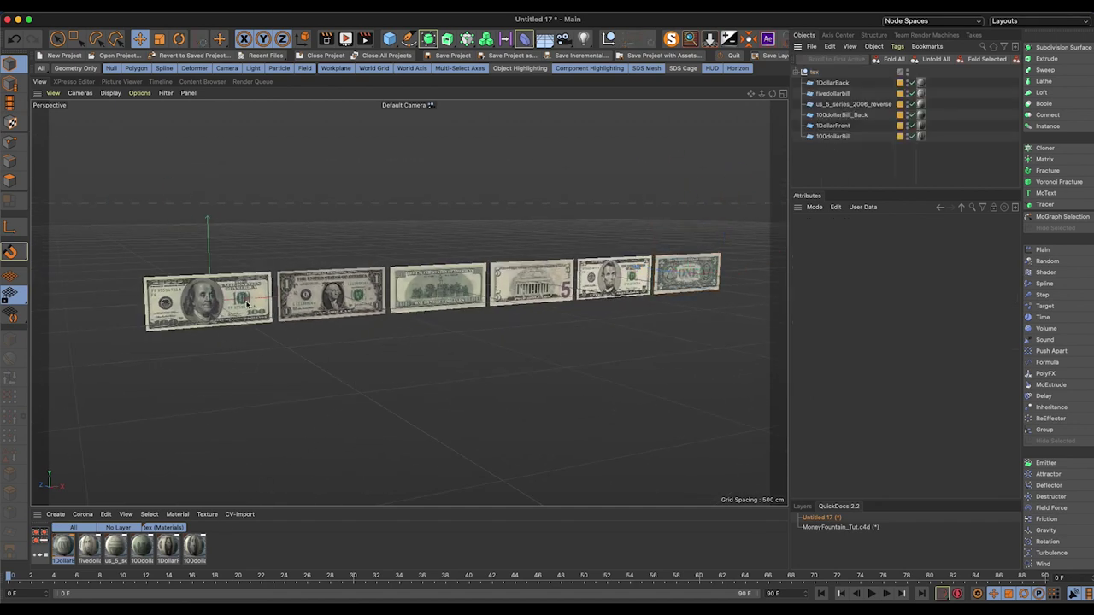
scroll(246, 303, up, 8)
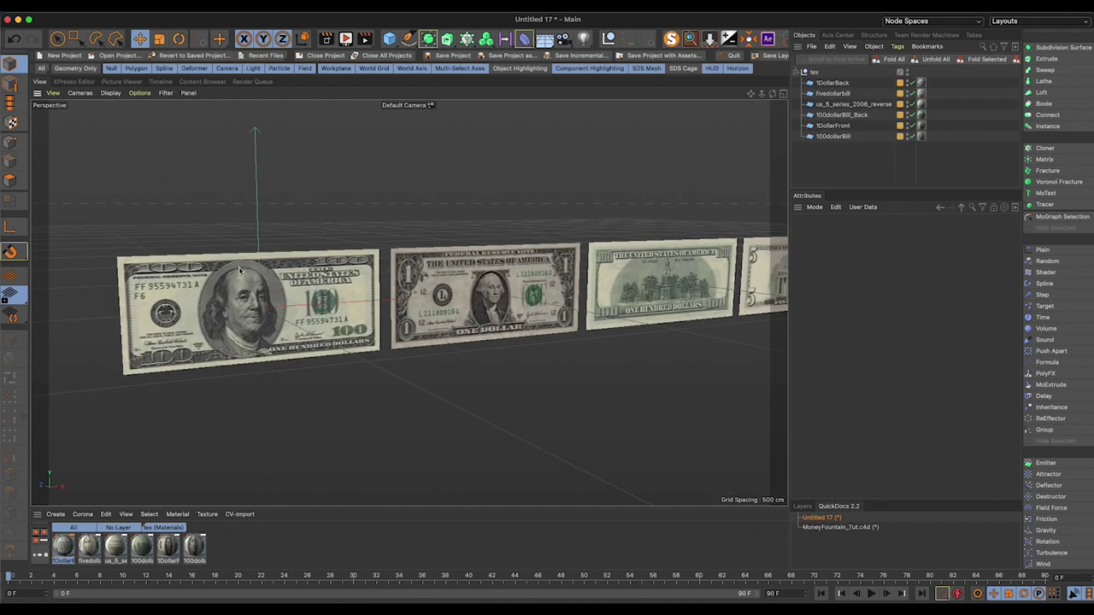
alt+drag(226, 315, 275, 319)
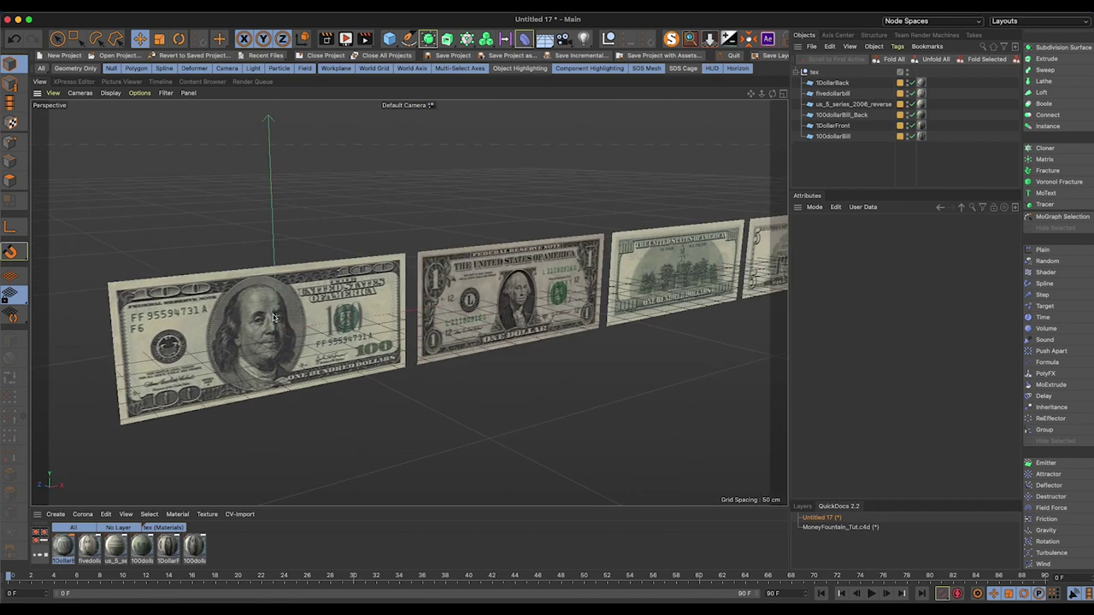
click(287, 313)
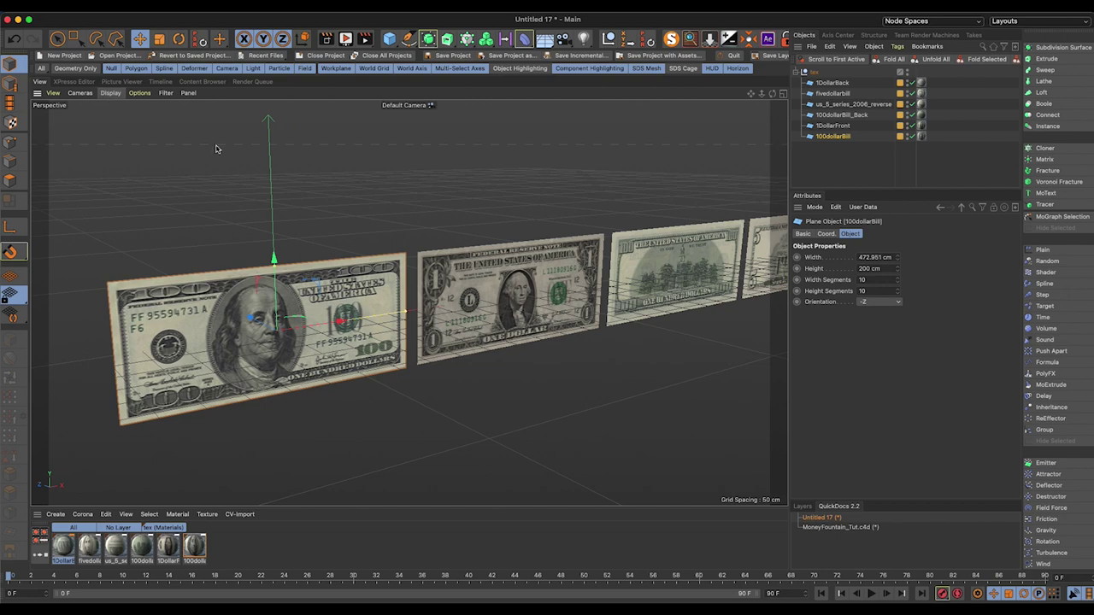
scroll(215, 146, down, 6)
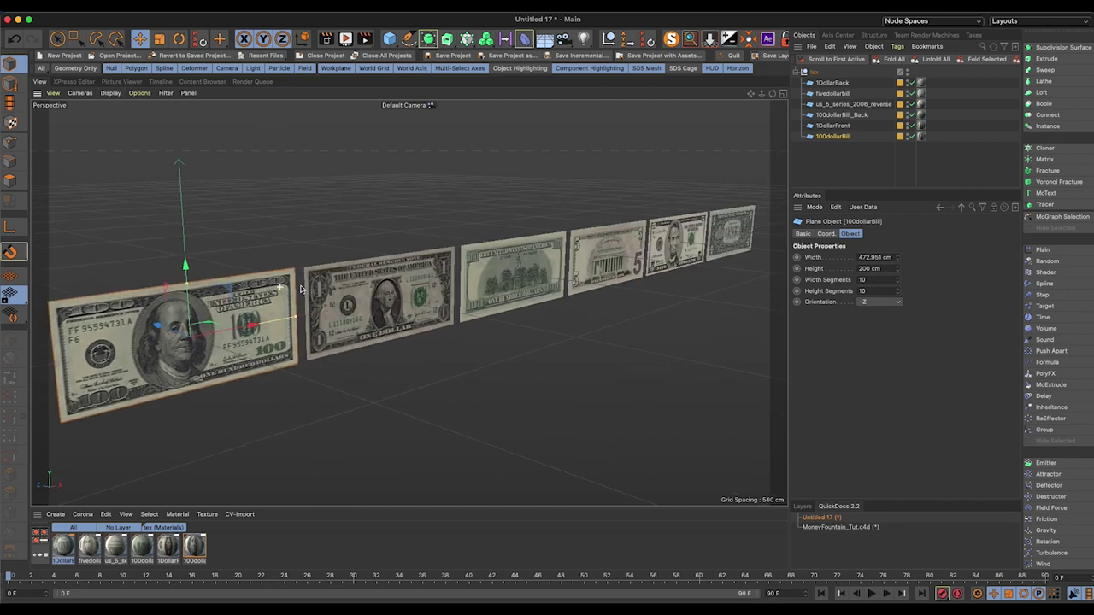
scroll(300, 289, up, 1)
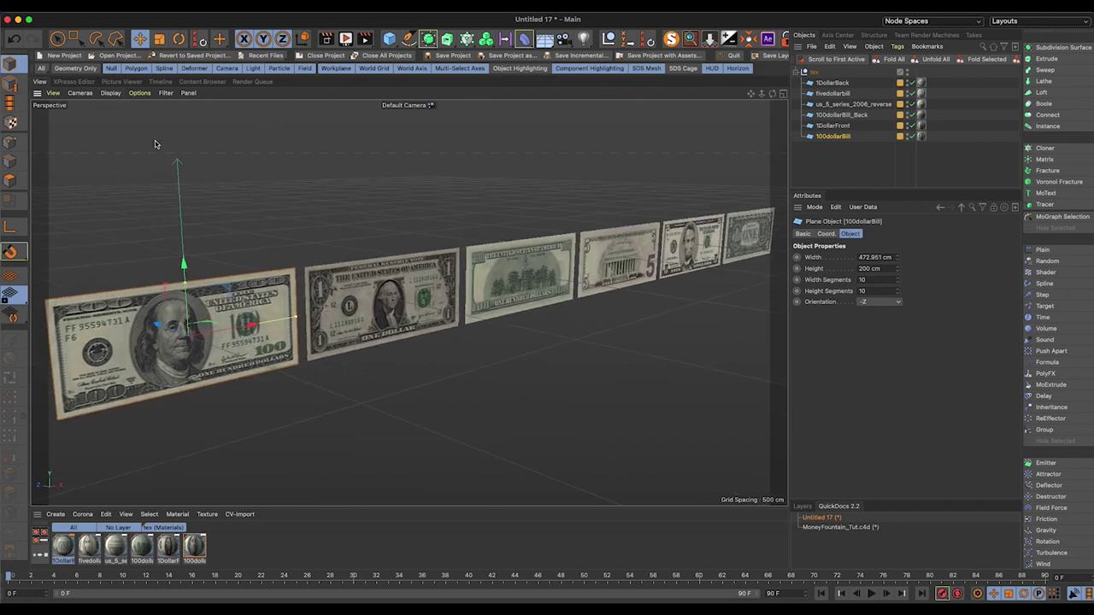
click(89, 93)
mouse_move(110, 93)
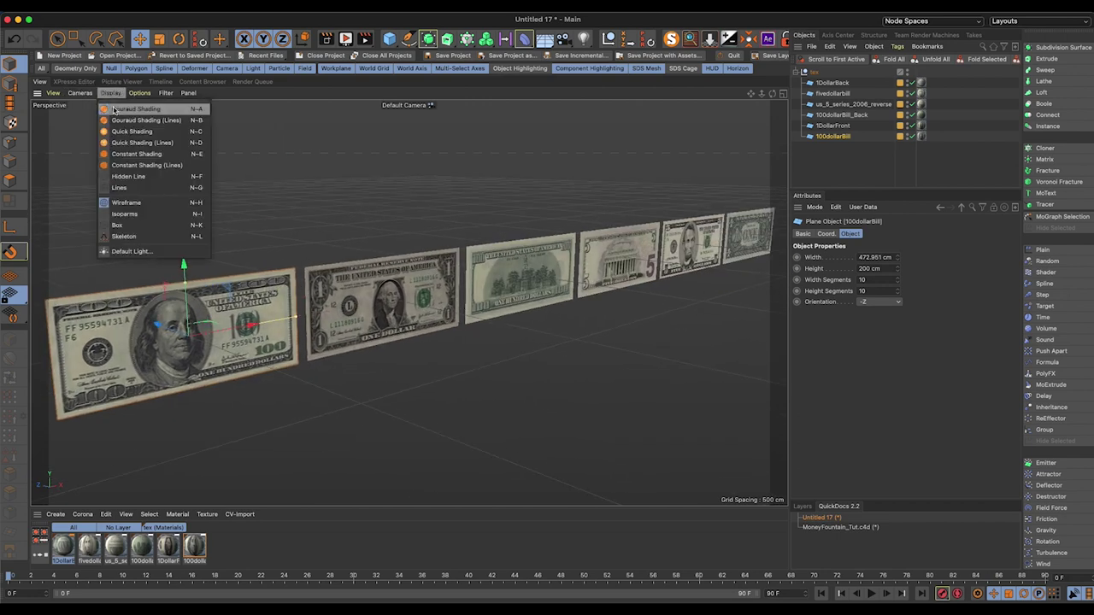
click(119, 126)
Step: Set the 100dollarBill plane to 4 width segments and 3 height segments
scroll(272, 330, down, 3)
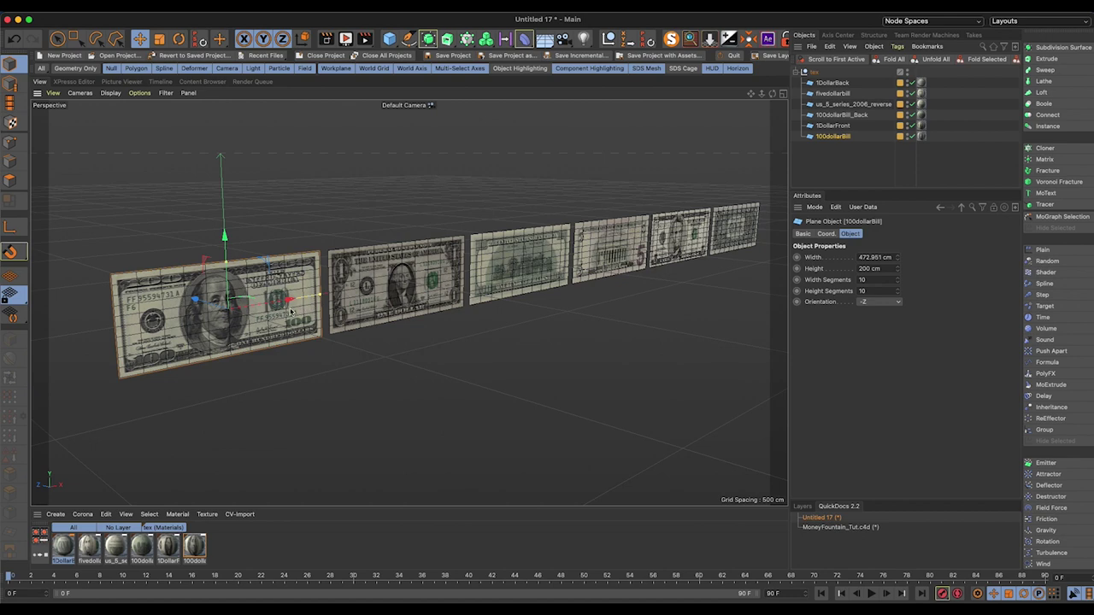
alt+middle_drag(317, 311, 275, 310)
alt+drag(275, 311, 152, 288)
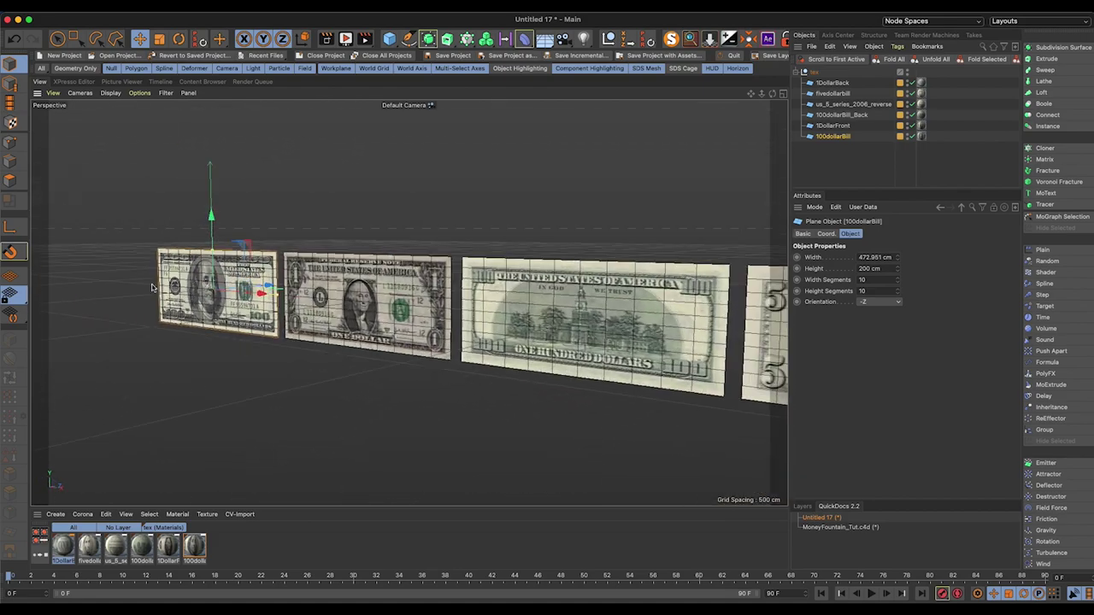
alt+right_drag(163, 297, 261, 293)
alt+drag(261, 292, 364, 294)
alt+middle_drag(292, 281, 303, 305)
alt+right_drag(303, 305, 239, 335)
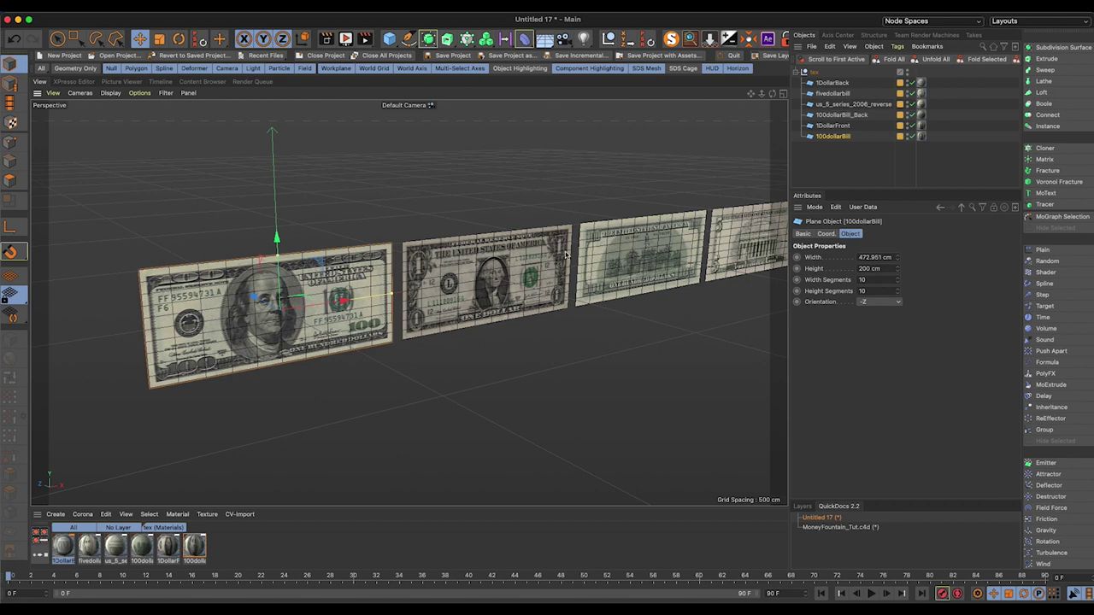
click(864, 280)
click(878, 290)
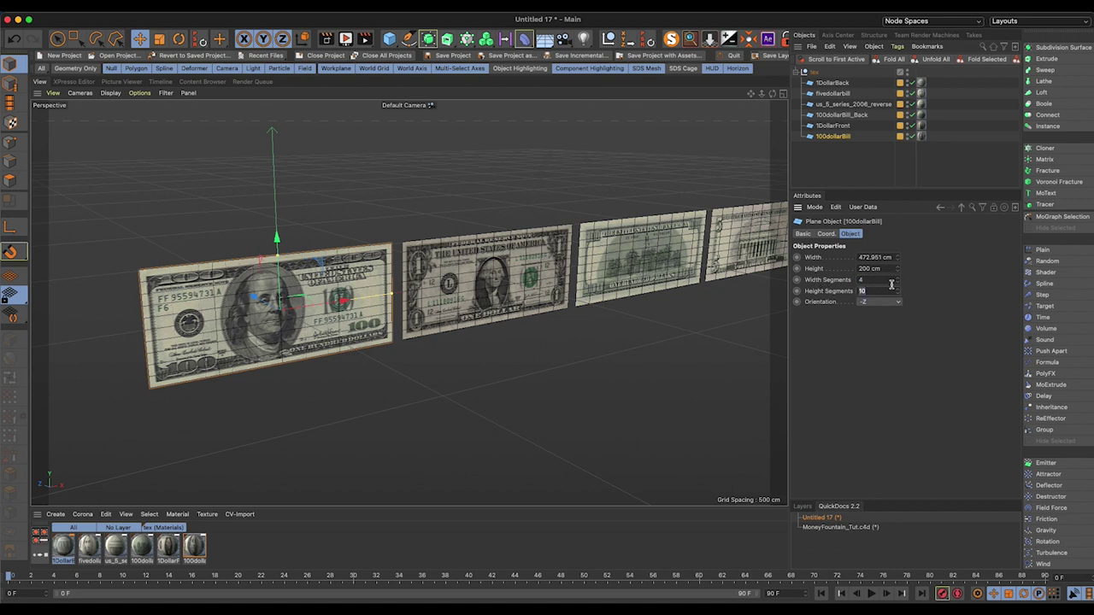
text(3)
key(Return)
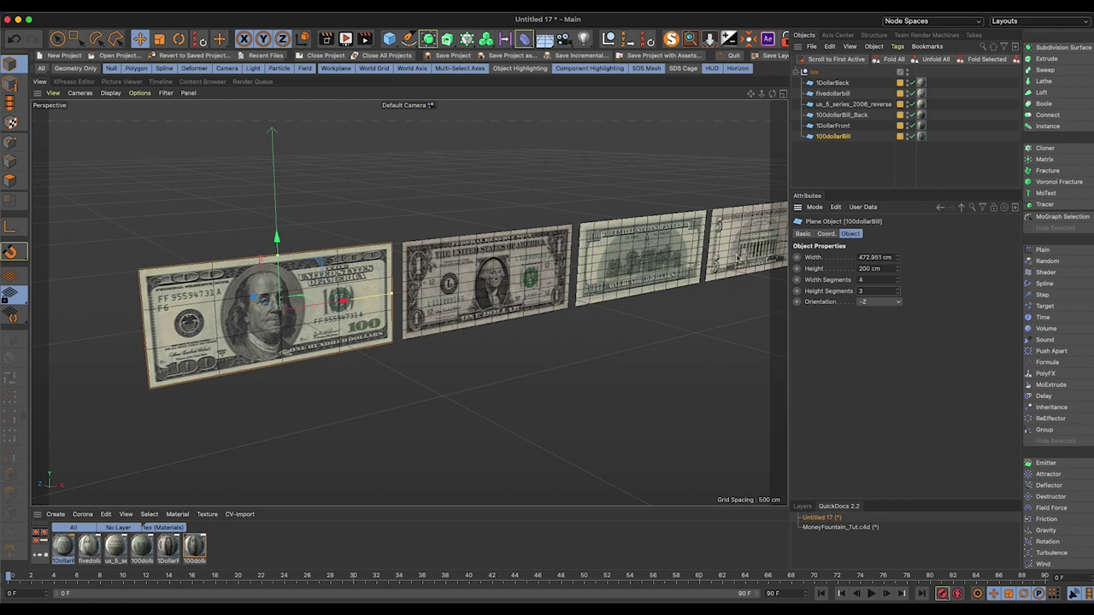
Step: Set all six bill planes together to 4 width segments and 3 height segments
drag(850, 162, 818, 80)
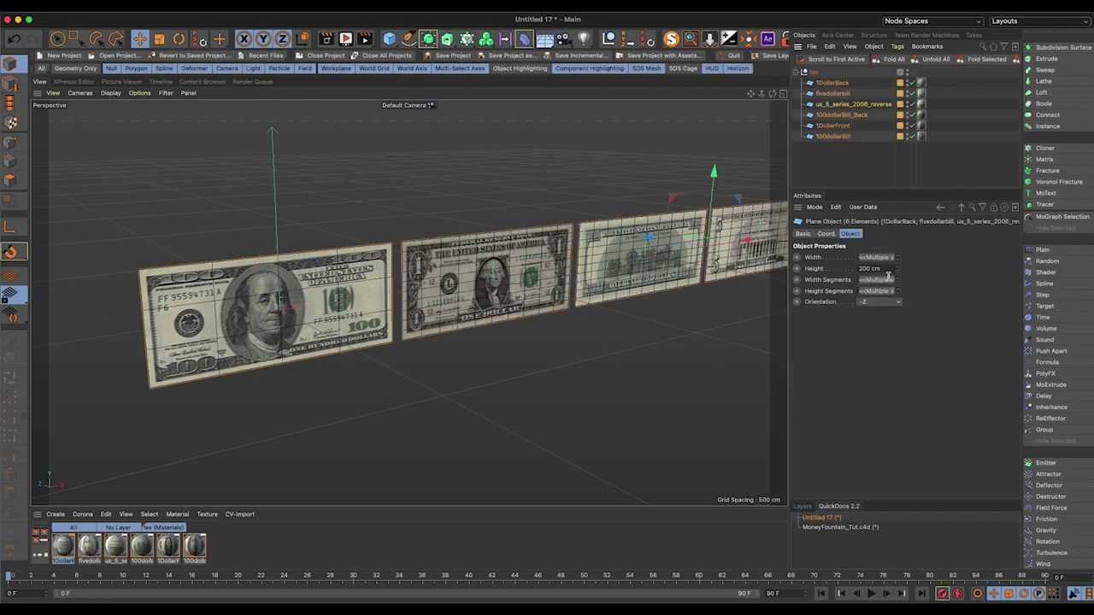
click(886, 279)
text(4)
key(Return)
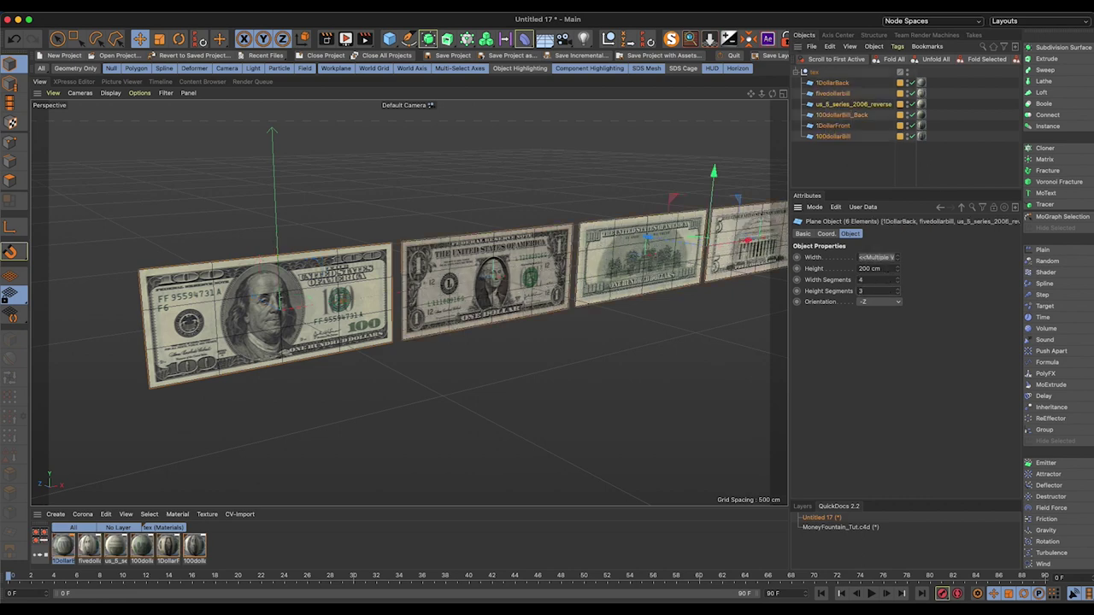
Step: Examine the segment grid on the row of bill planes from close up and from a distance
alt+drag(474, 298, 455, 286)
alt+middle_drag(271, 312, 345, 298)
alt+drag(275, 292, 240, 294)
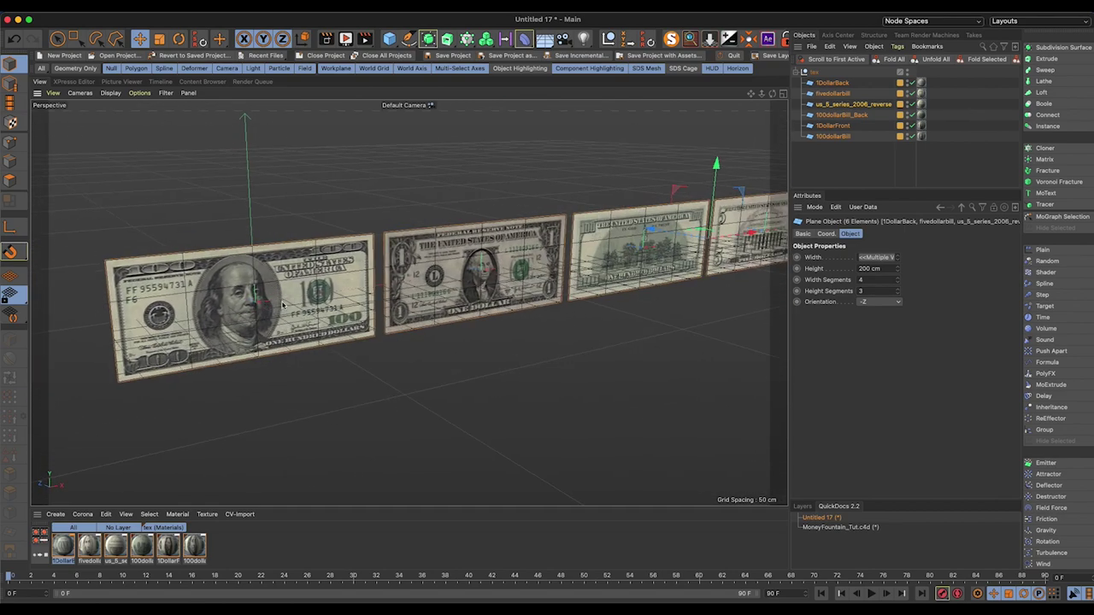
alt+drag(289, 296, 318, 294)
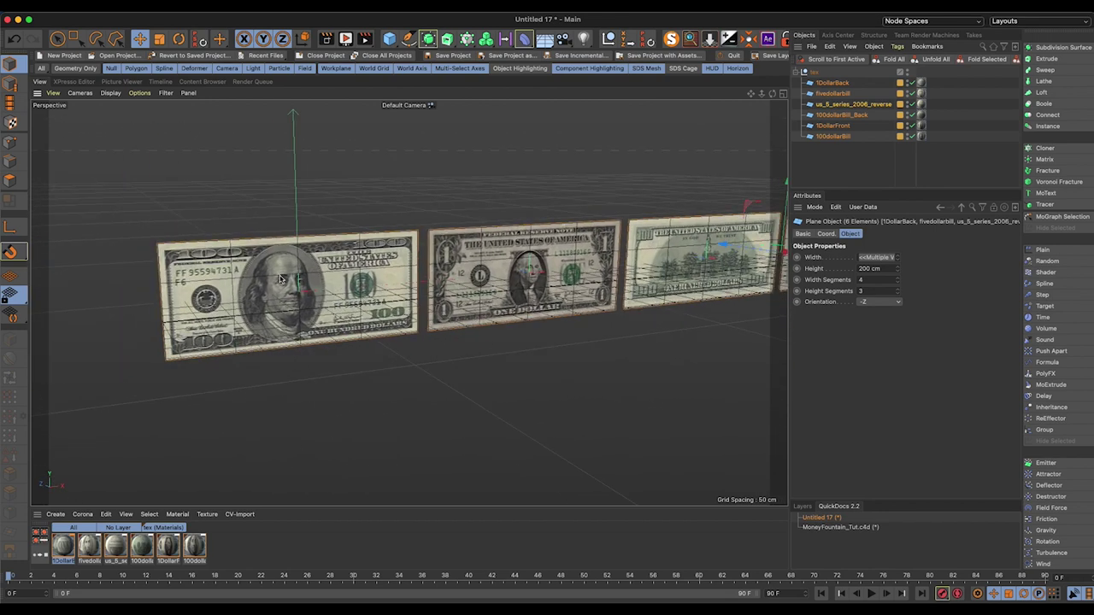
alt+right_drag(221, 285, 270, 262)
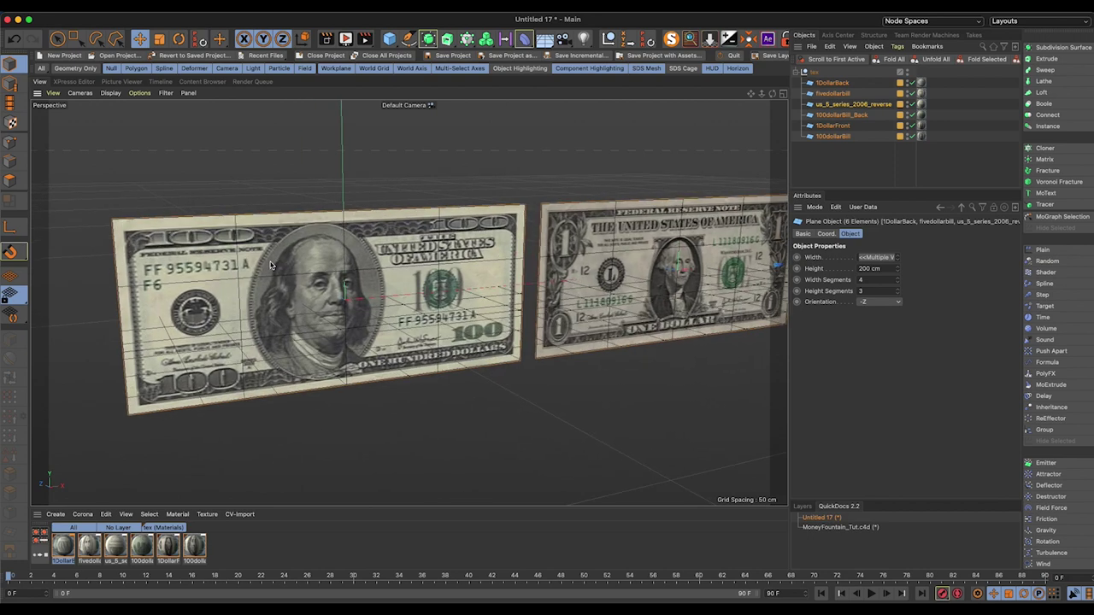
alt+middle_drag(252, 297, 288, 302)
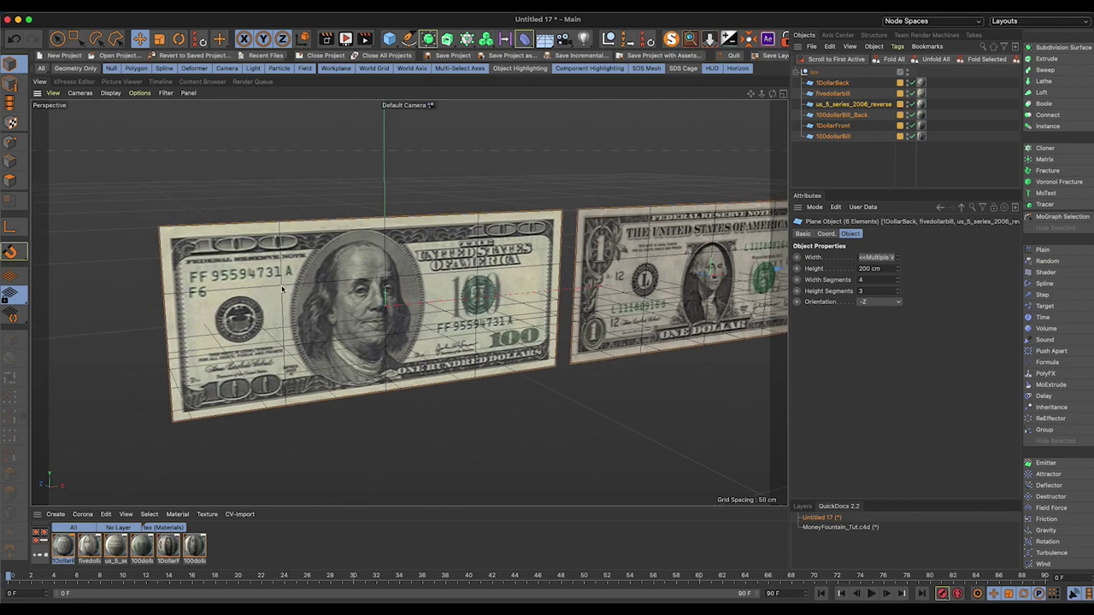
alt+drag(282, 289, 320, 269)
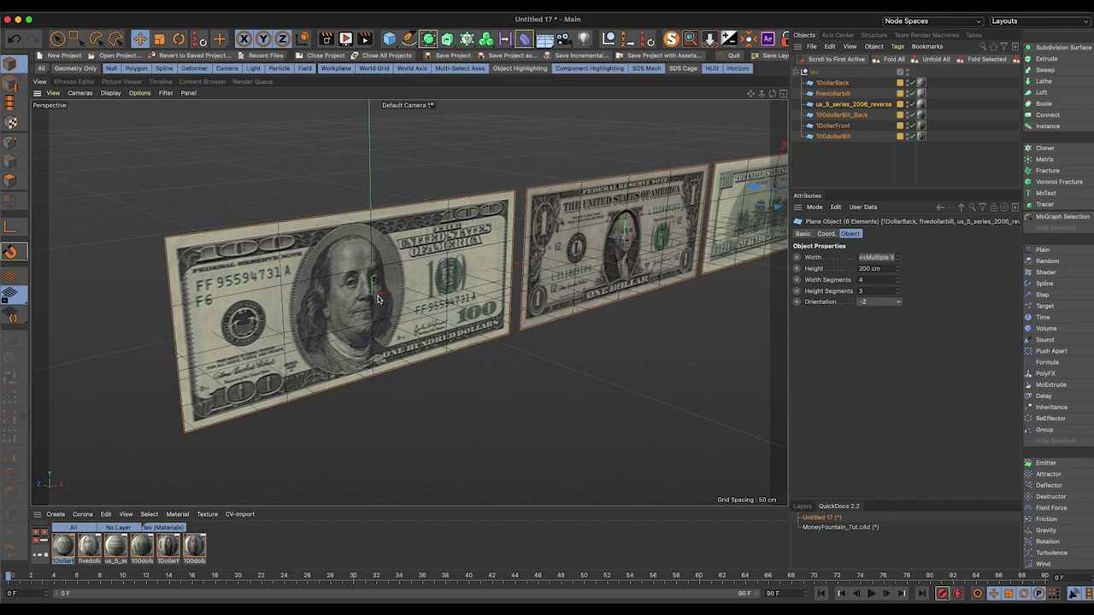
alt+drag(564, 268, 411, 269)
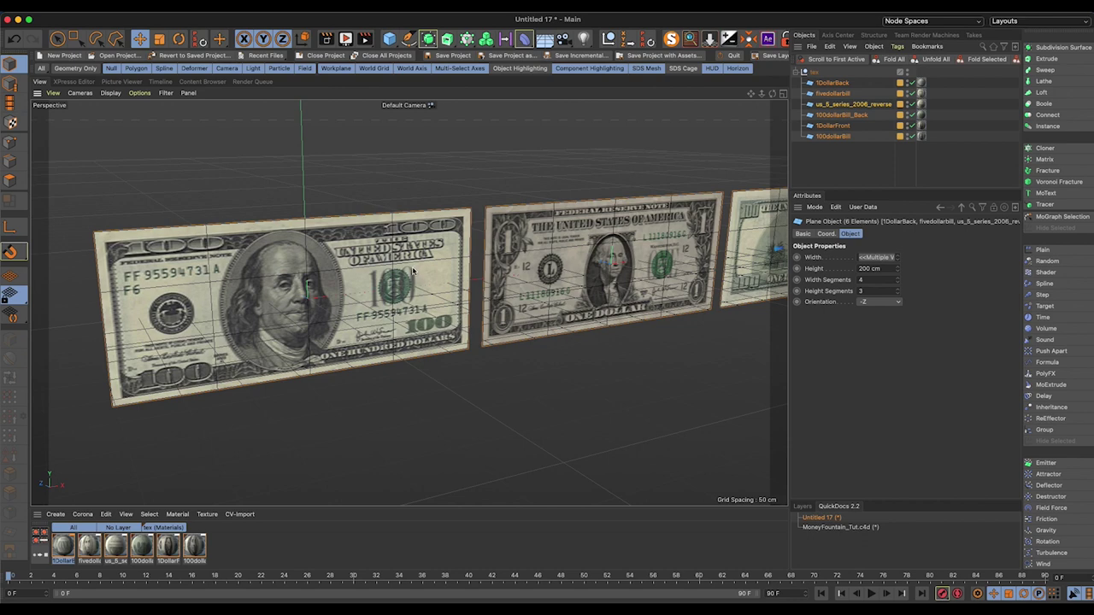
alt+middle_drag(652, 253, 505, 254)
scroll(483, 255, down, 8)
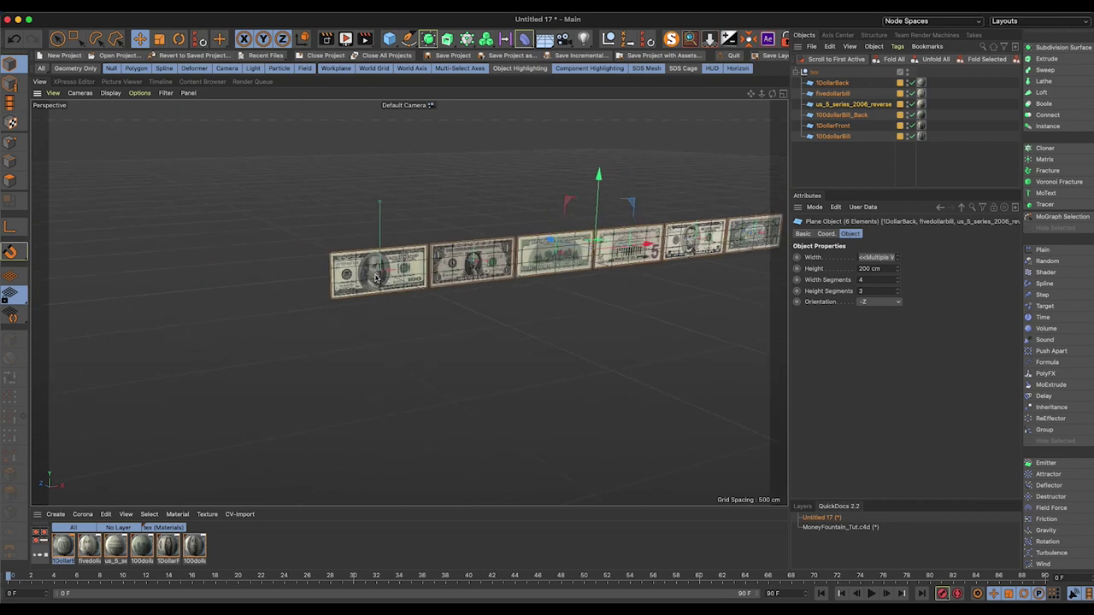
alt+middle_drag(578, 244, 393, 285)
scroll(310, 303, up, 5)
scroll(298, 293, down, 4)
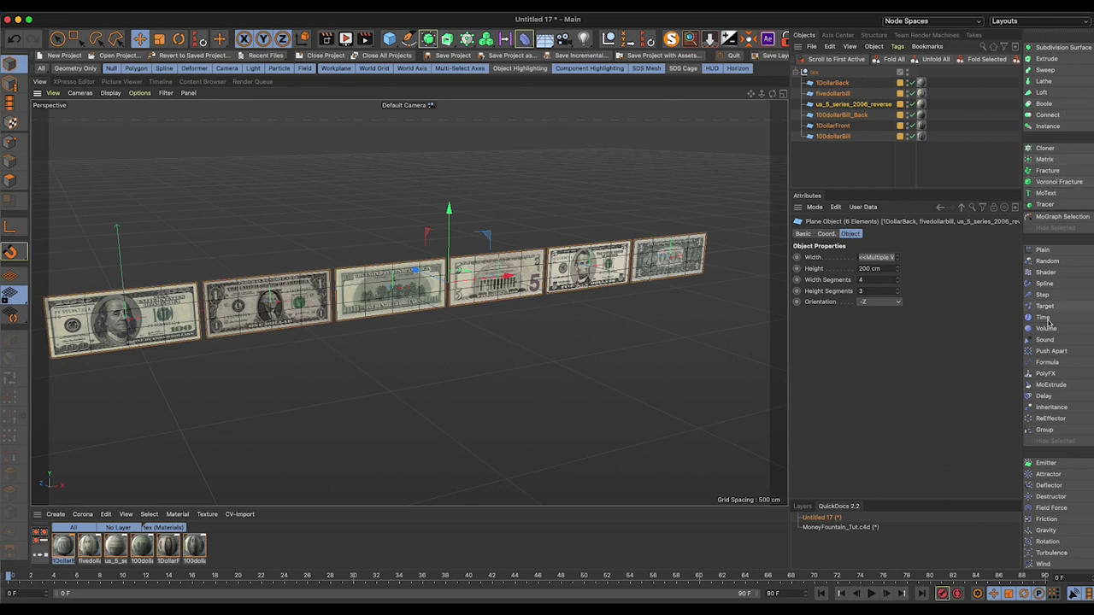
Step: Nest the six bill planes under a new particle Emitter and delete the empty tex null
click(1046, 463)
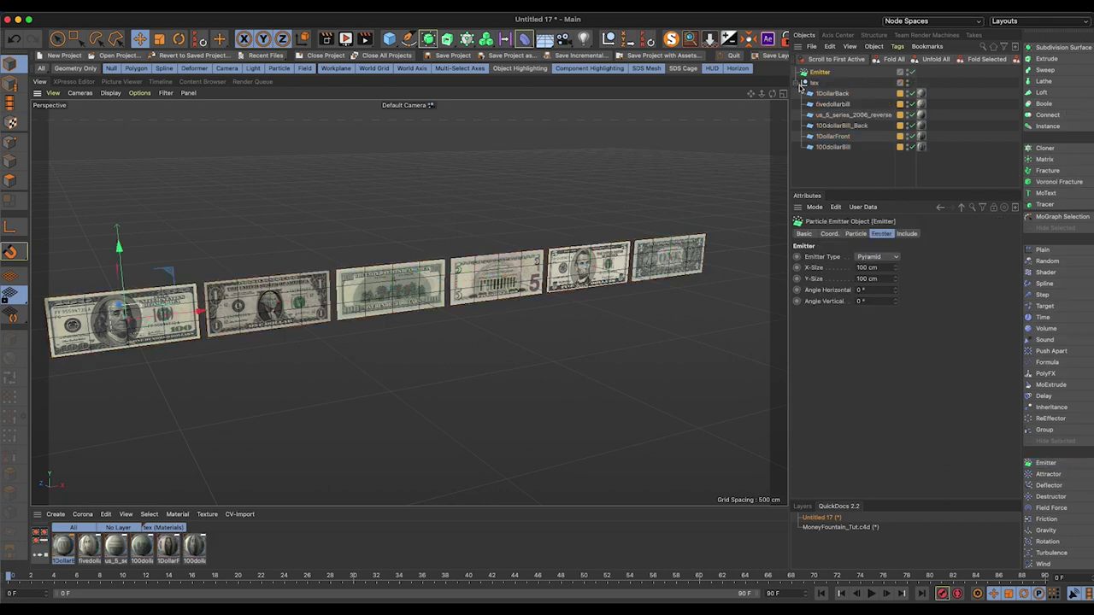
drag(844, 164, 823, 77)
click(806, 149)
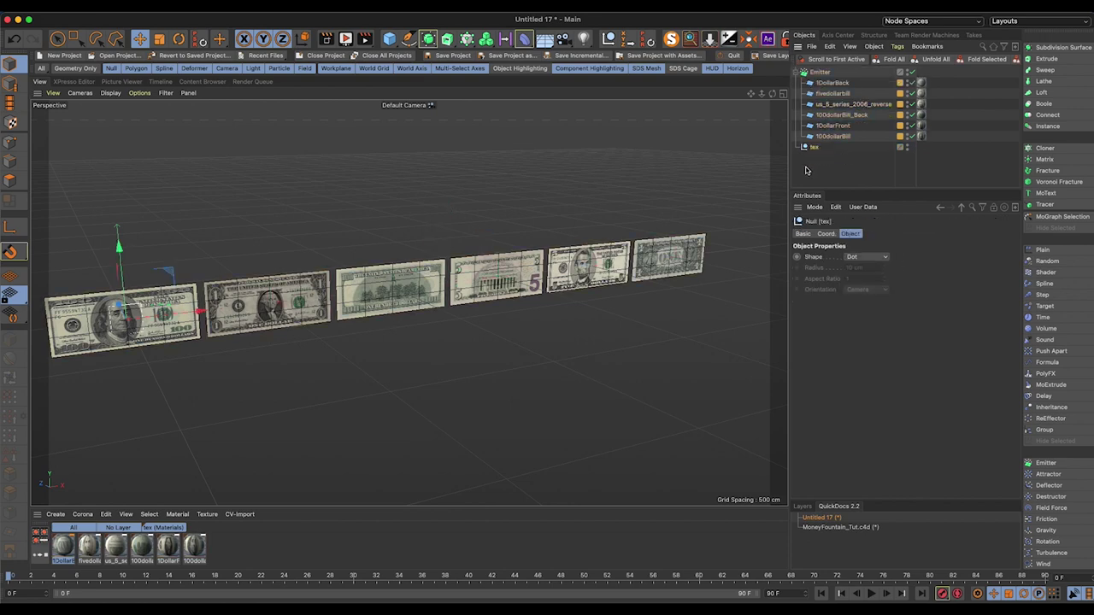
Step: Play the animation briefly to check the emitter, and return to the first frame
alt+drag(359, 241, 422, 235)
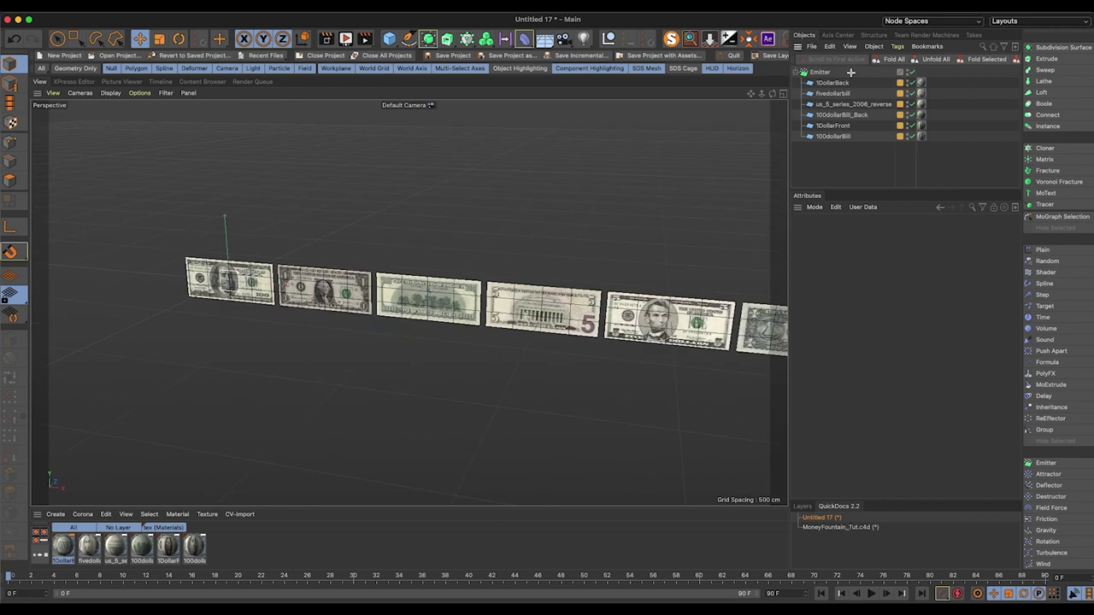
alt+drag(409, 302, 376, 306)
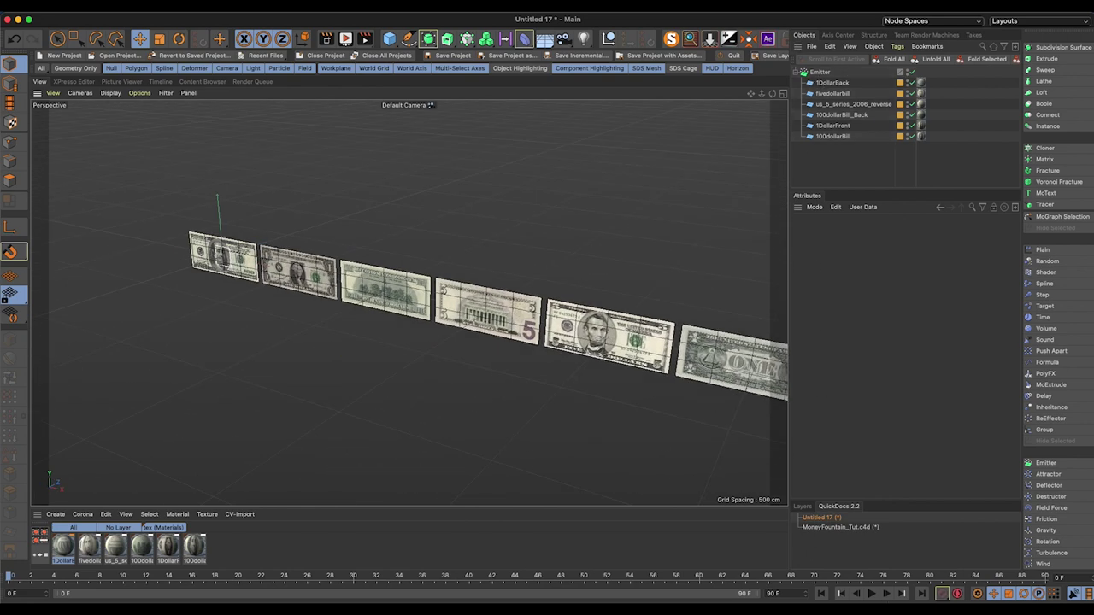
click(873, 593)
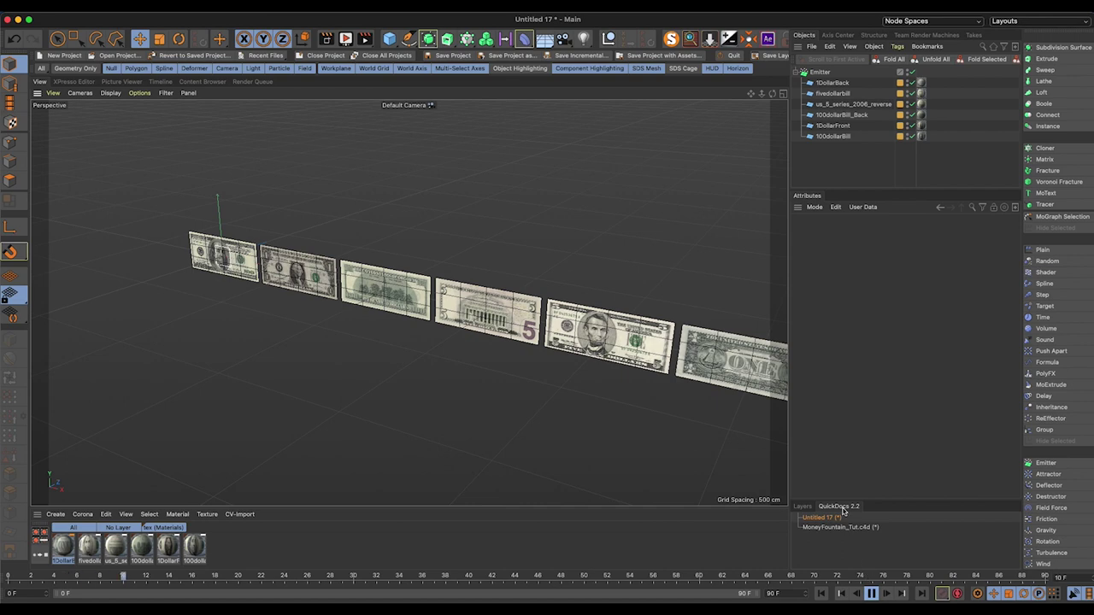
click(873, 594)
click(822, 593)
Step: Turn on Show Objects in the Emitter's particle settings so it emits the bill planes
click(817, 73)
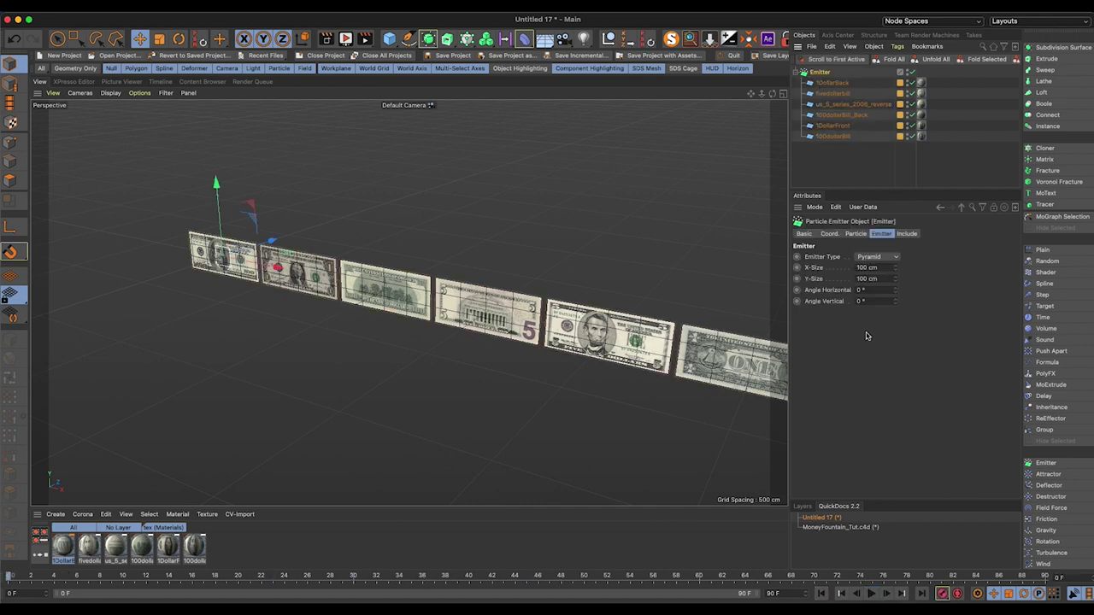
click(855, 234)
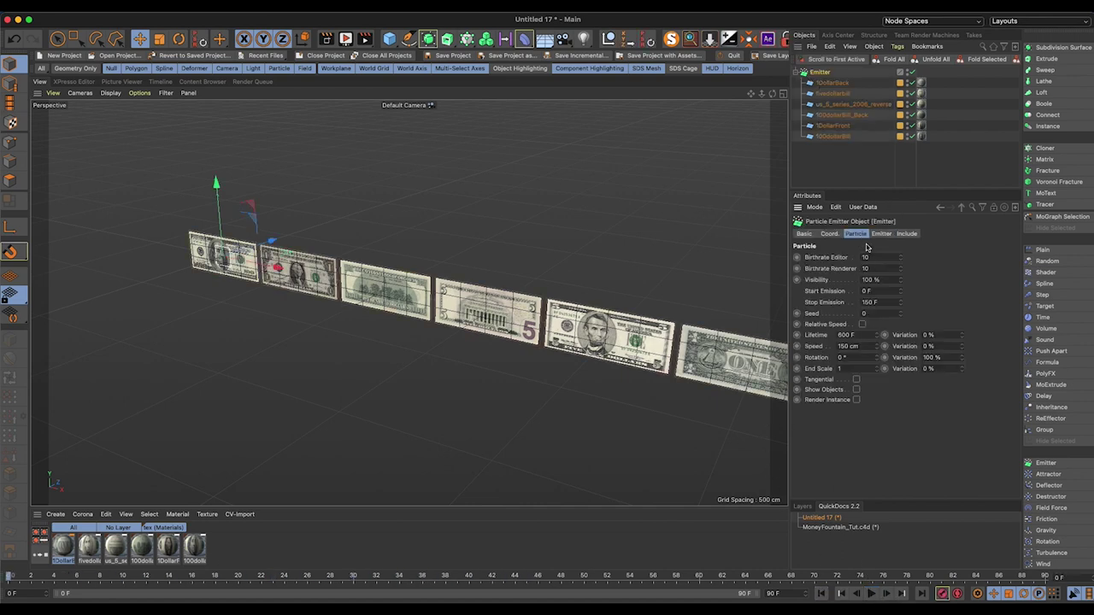
click(856, 390)
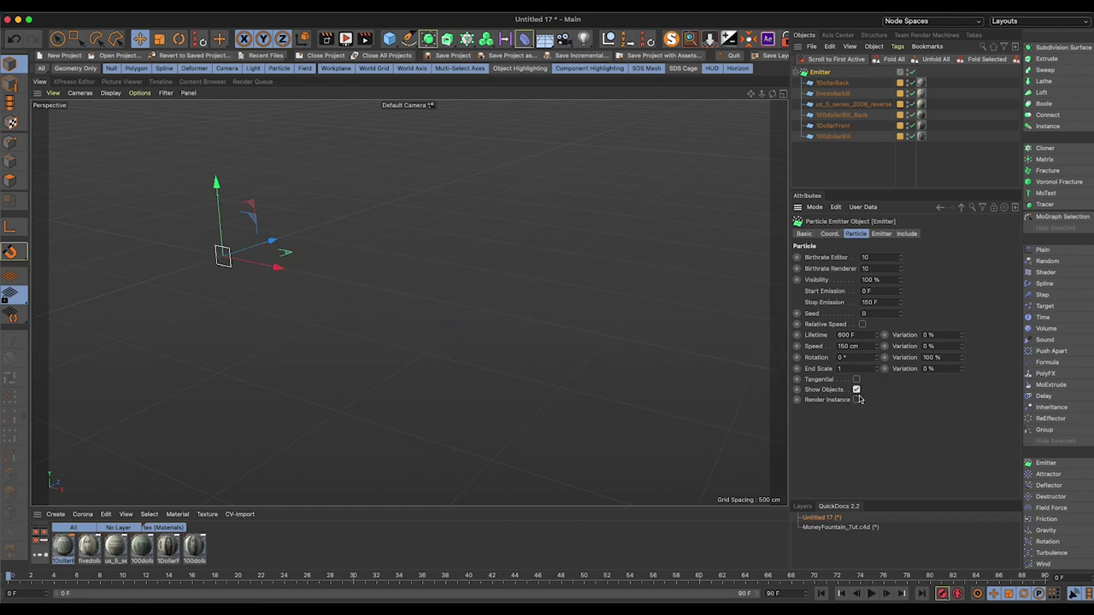
Step: Play the animation to check how the bills leave the Emitter, and return to the first frame
alt+middle_drag(284, 270, 527, 348)
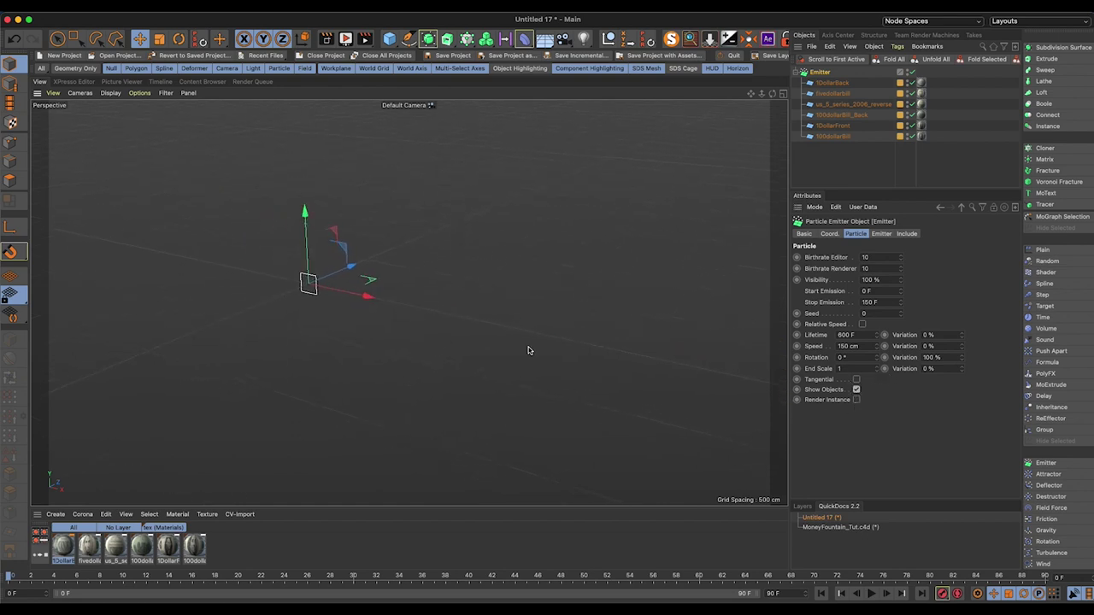
click(872, 595)
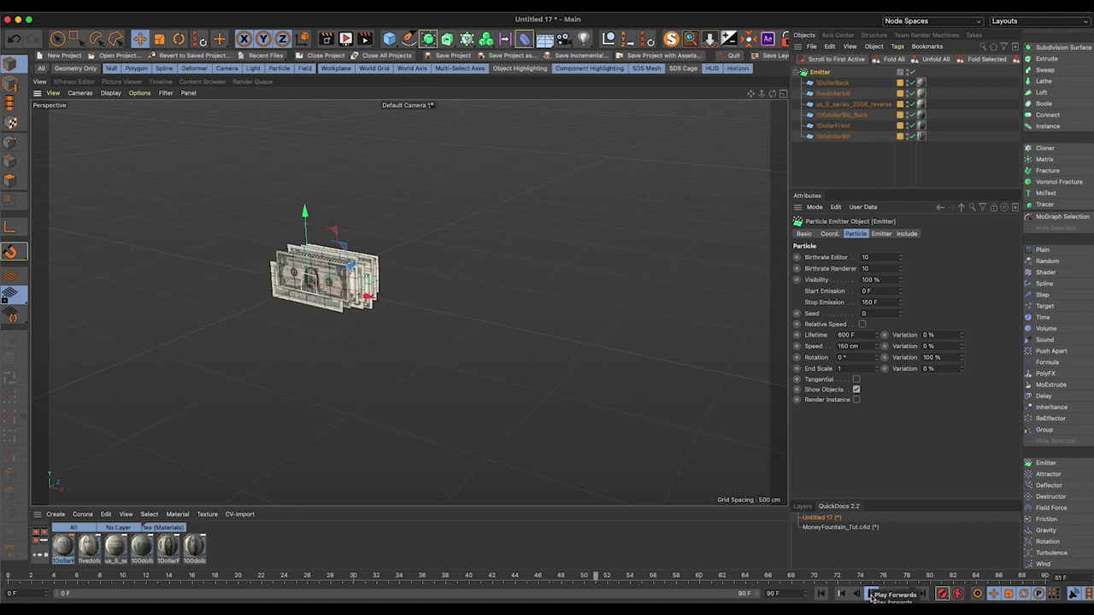
alt+drag(462, 325, 368, 290)
click(870, 593)
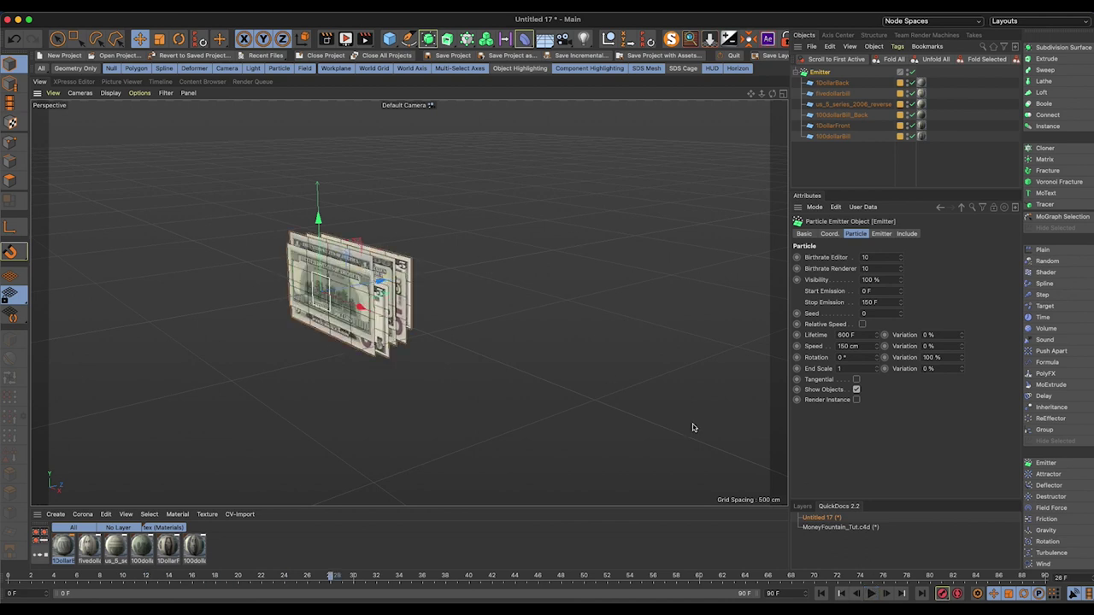
click(819, 593)
Step: Rotate the Emitter to face straight up and play the animation briefly to check the bills' direction
alt+drag(377, 279, 308, 270)
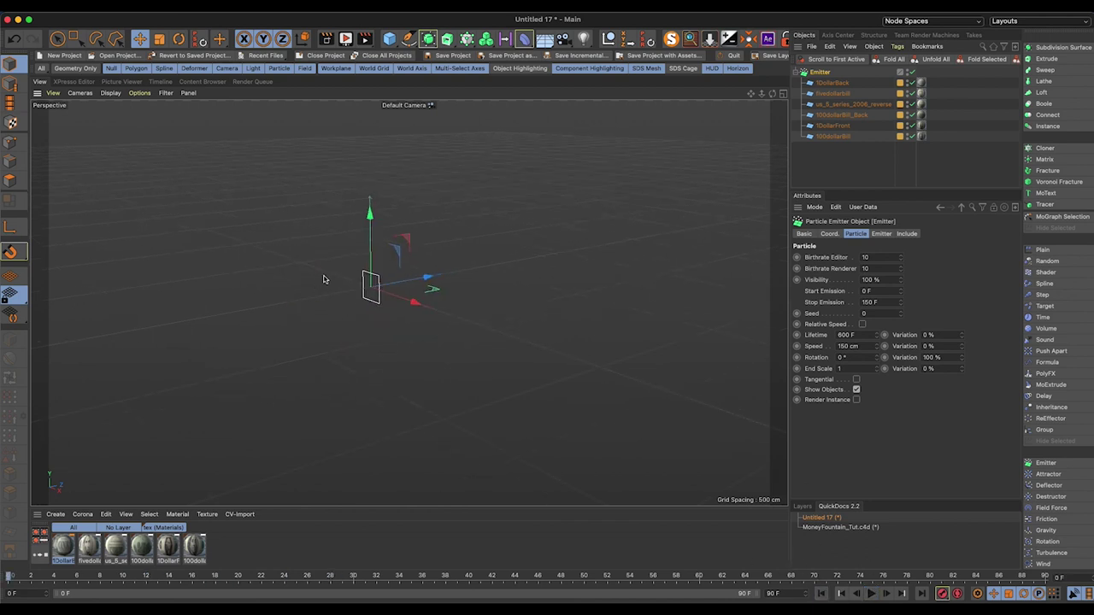
click(822, 73)
key(r)
drag(357, 253, 303, 336)
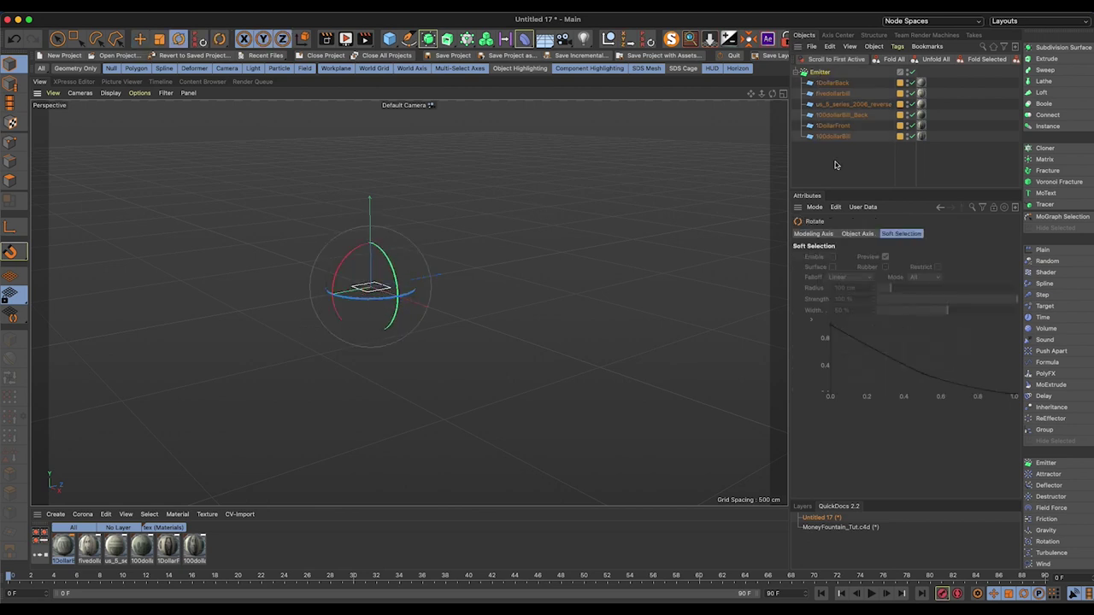
click(834, 163)
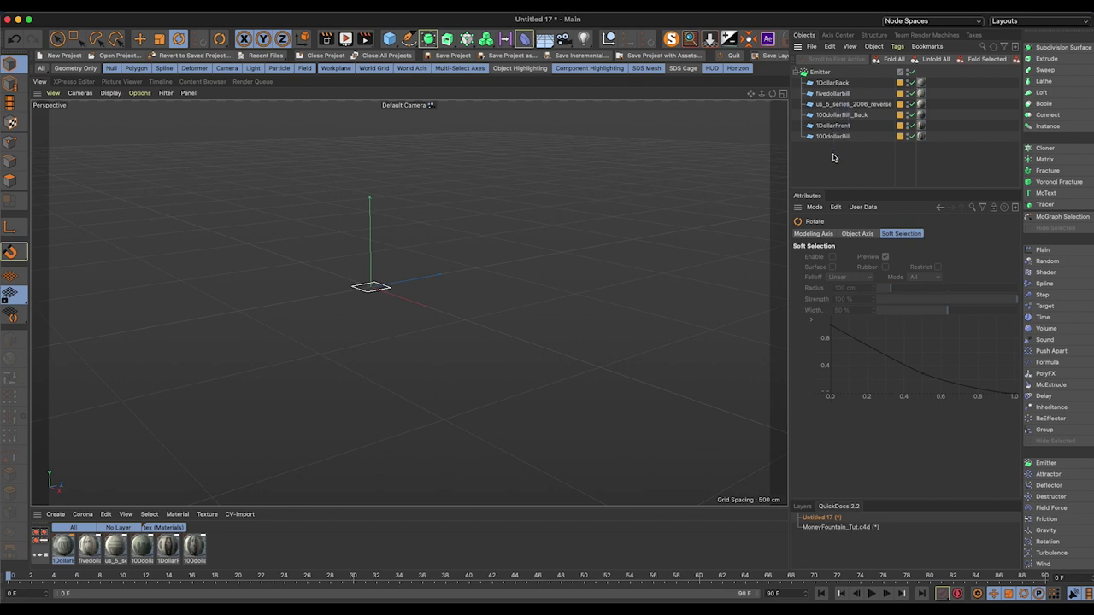
click(871, 594)
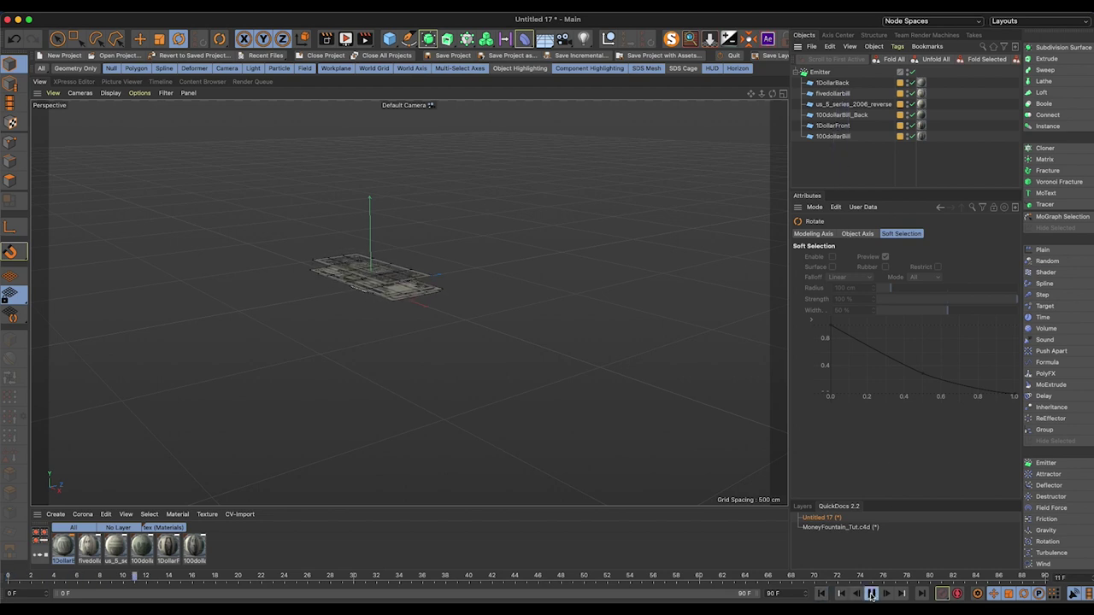
click(870, 594)
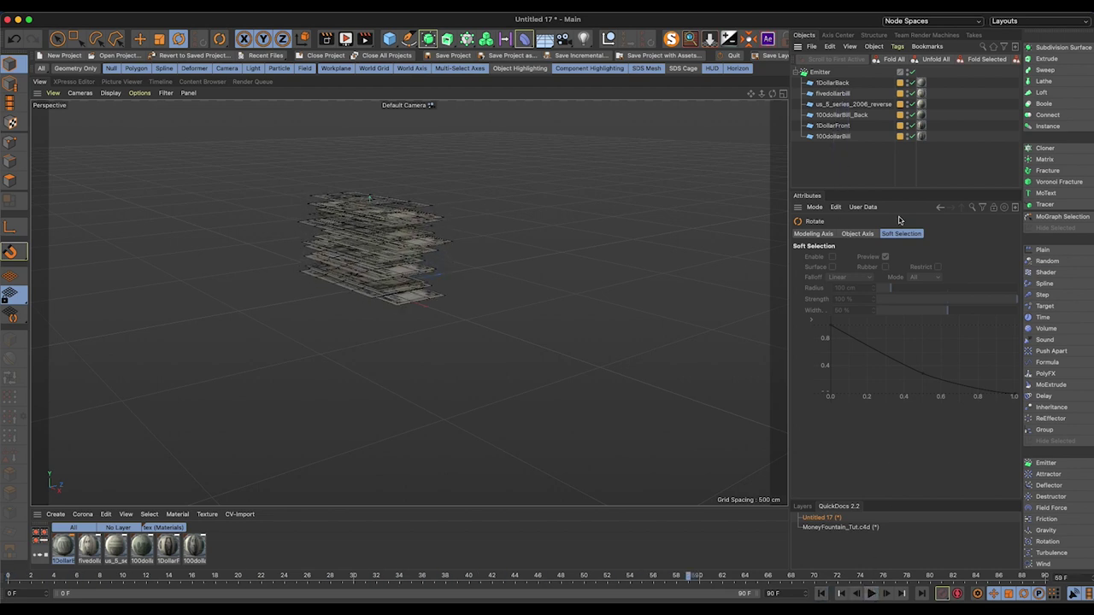
Step: Rotate the six bill planes upright around their own axes
drag(854, 163, 819, 79)
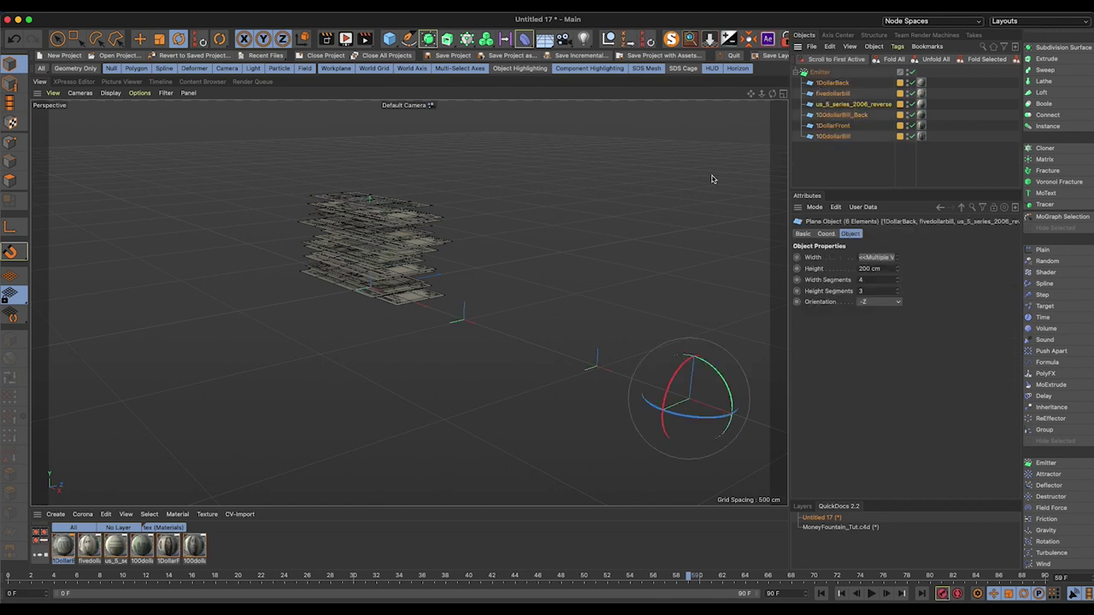
drag(707, 367, 741, 440)
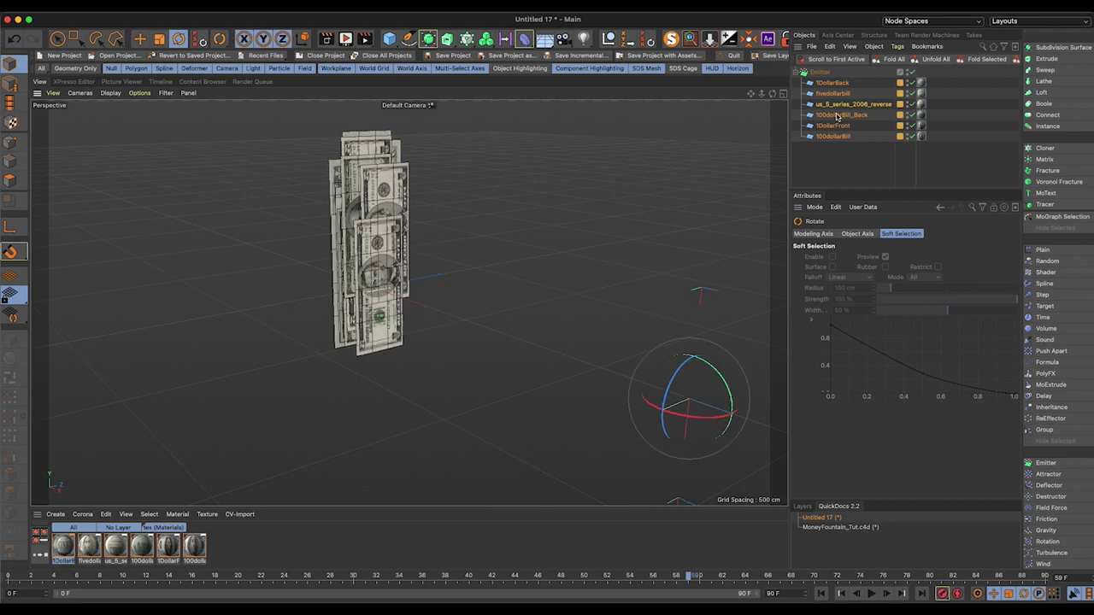
click(849, 159)
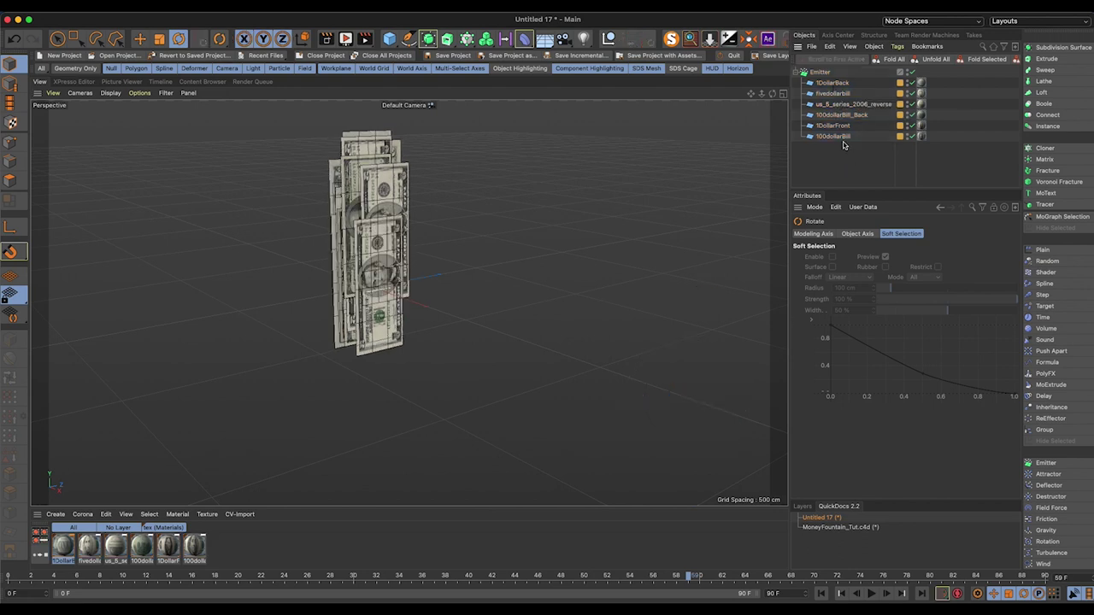
Step: Reset the transforms of all six bill planes onto the Emitter's origin and rotate them together to stand upright
click(841, 86)
shift+click(845, 137)
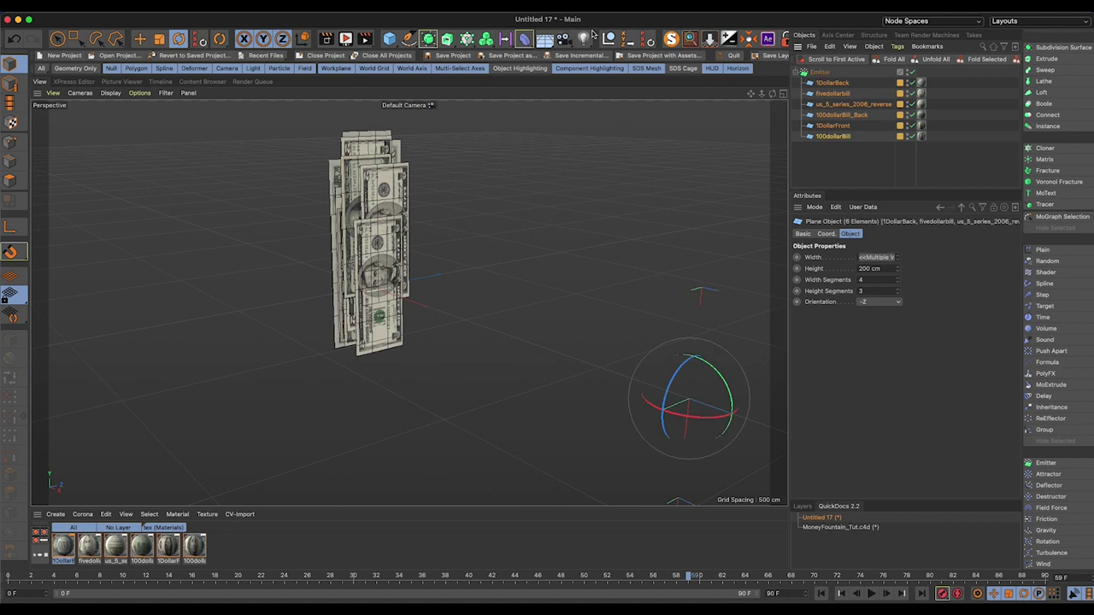
click(648, 39)
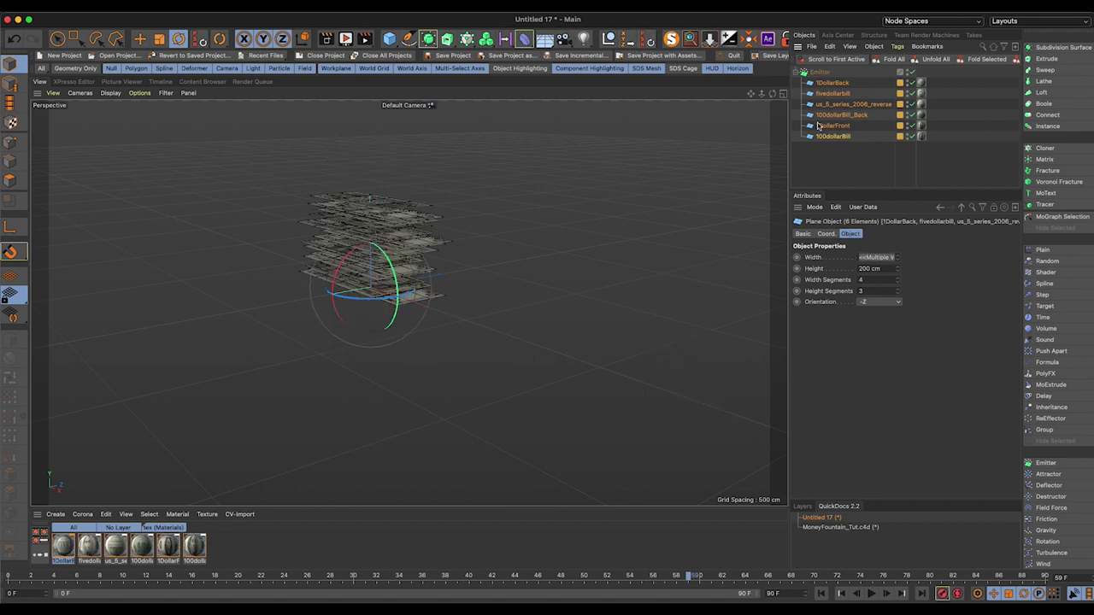
key(r)
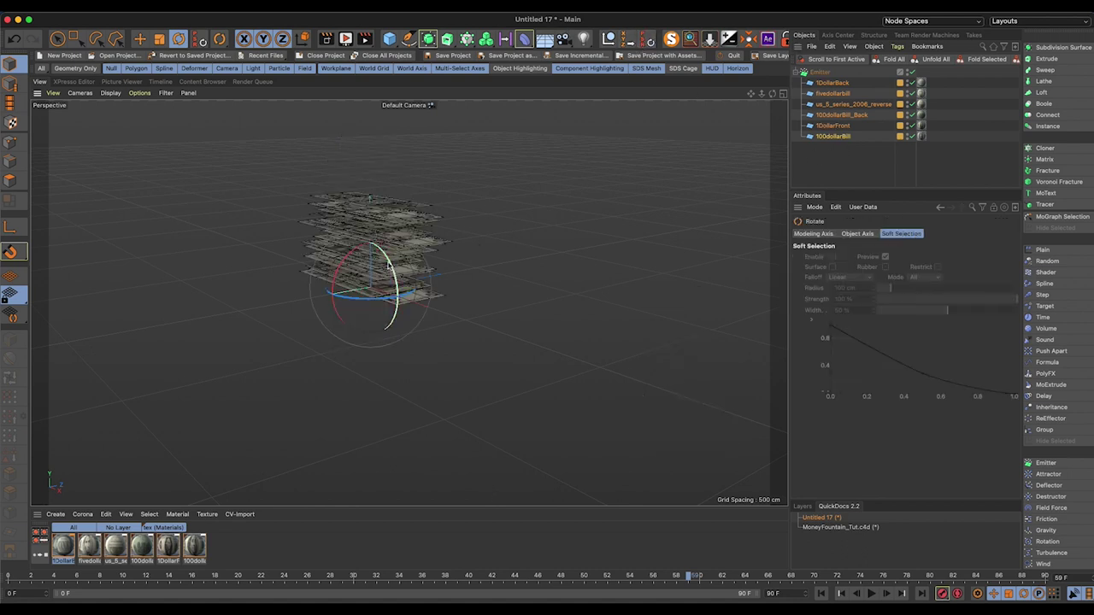
drag(388, 265, 392, 334)
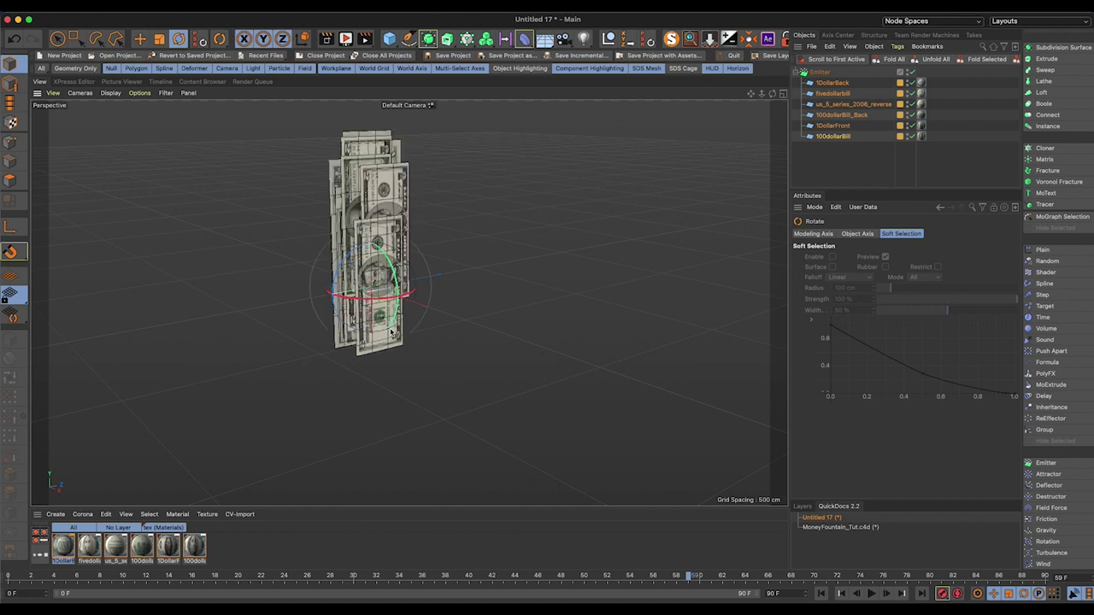
Step: Disable the Emitter to examine the original bill planes, and enable it again
click(827, 74)
click(913, 72)
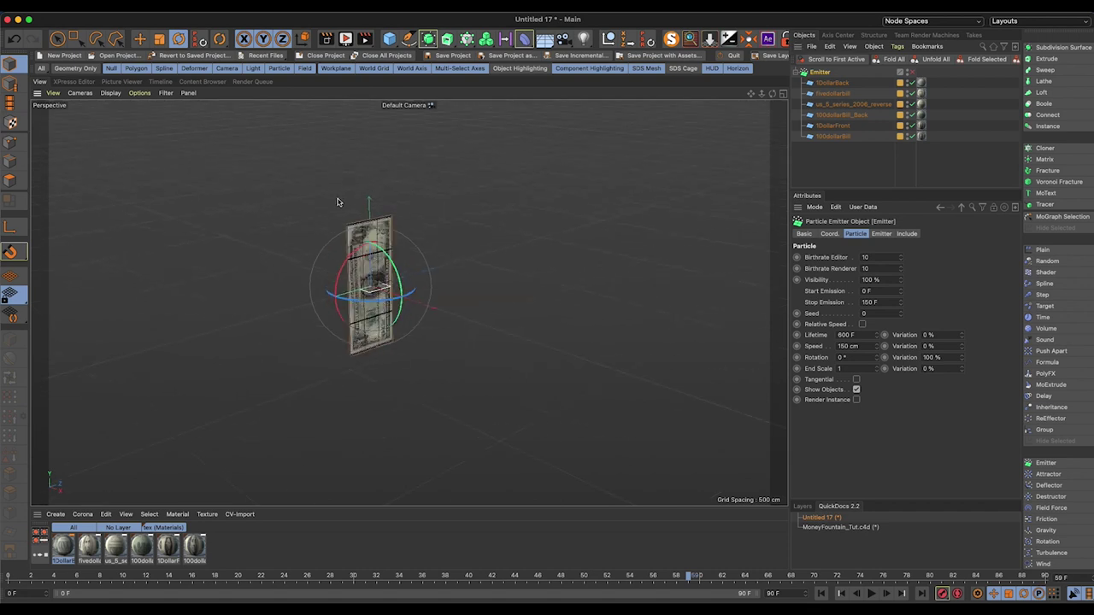
click(912, 73)
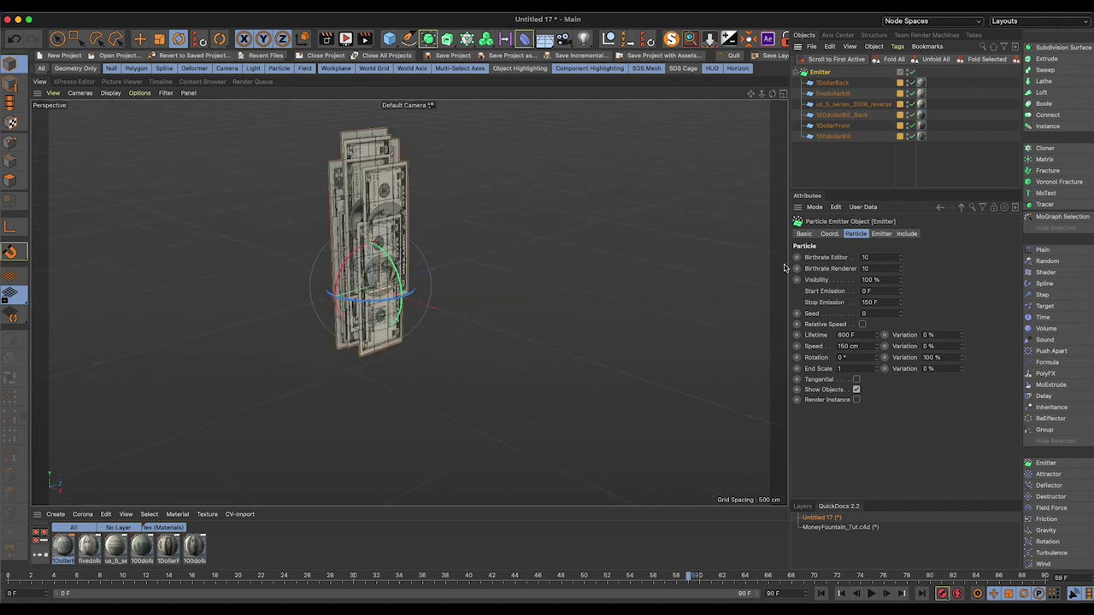
Step: Preview the animation from the first frame, set the Emitter's speed to 1000 cm and replay it
click(819, 594)
click(871, 594)
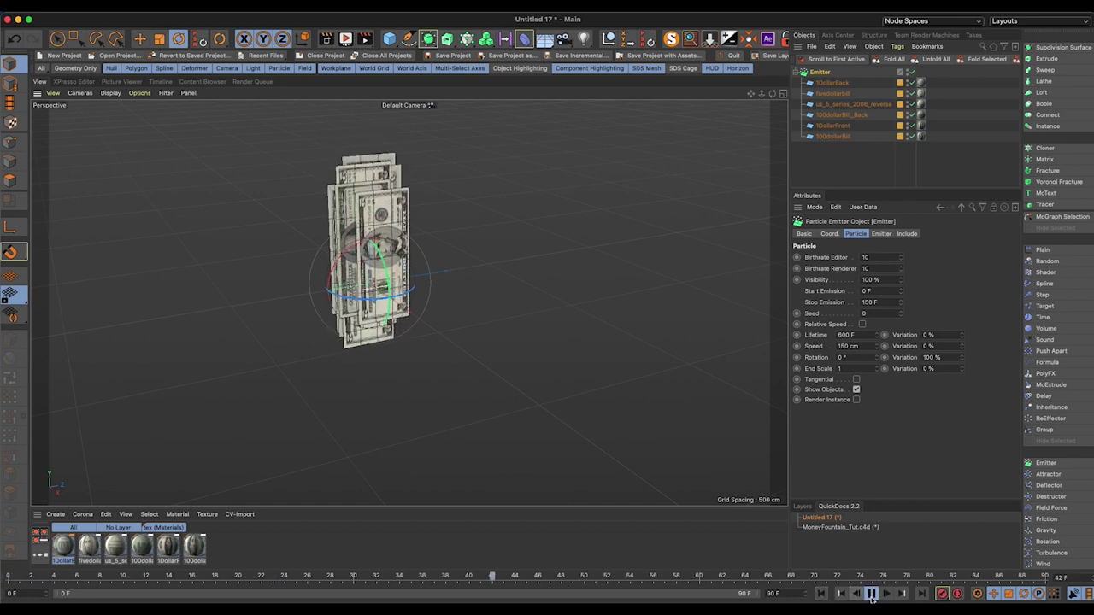
click(870, 594)
click(818, 594)
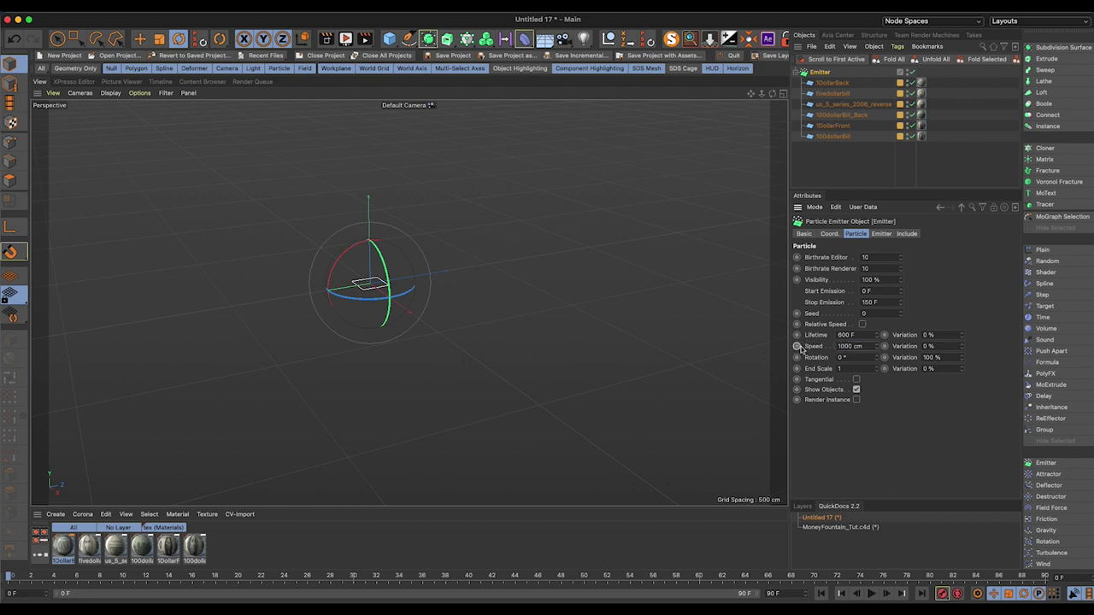
click(871, 593)
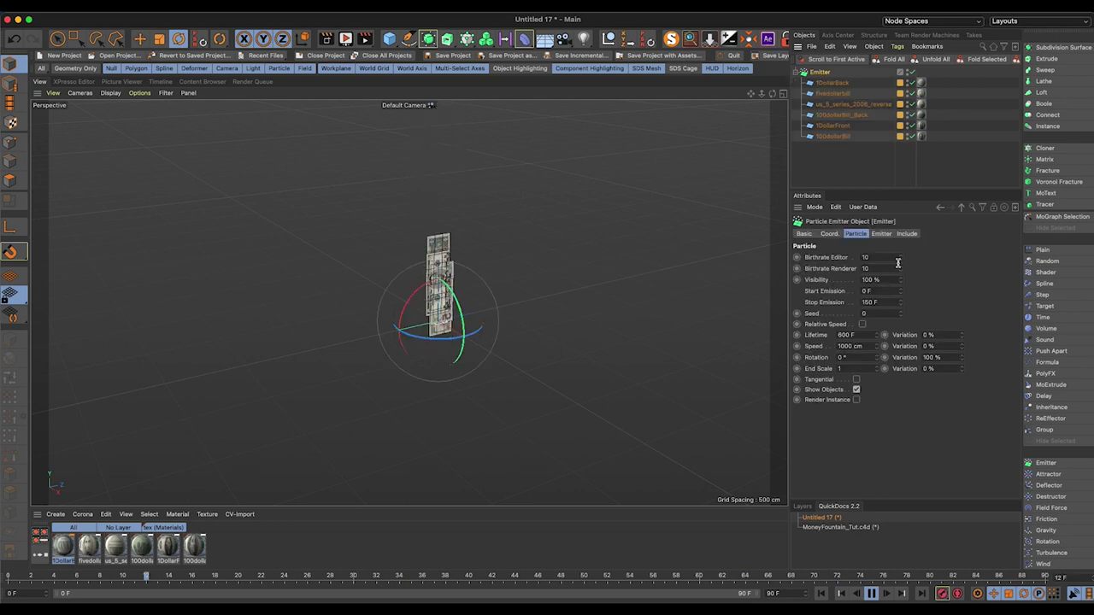
Step: Resize the Emitter to about 1495 cm X-Size and 1647 cm Y-Size while the animation plays
click(880, 235)
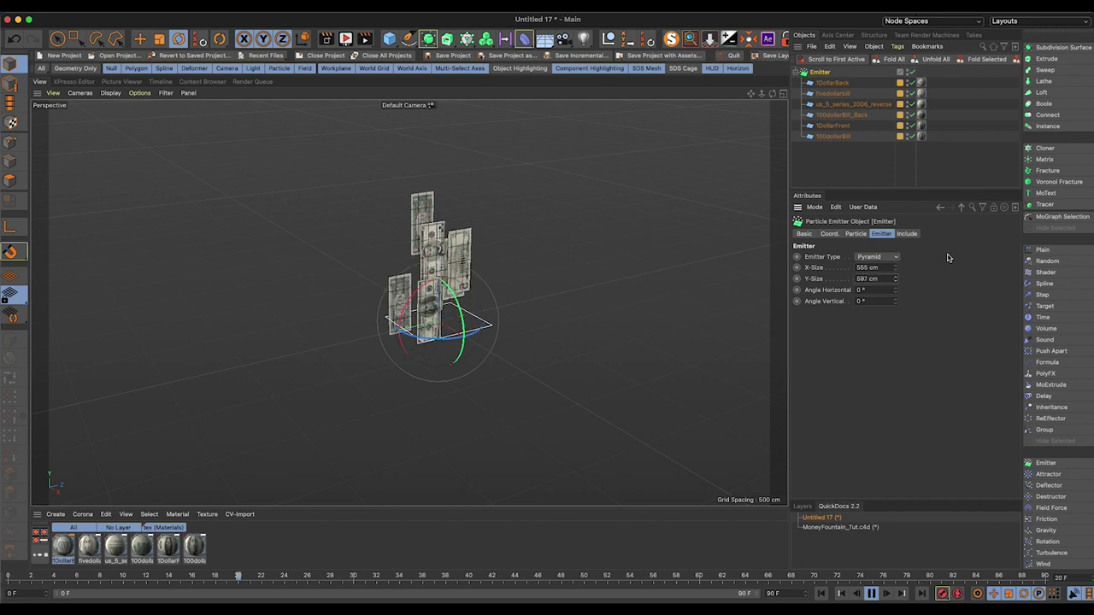
drag(896, 269, 890, 296)
alt+drag(415, 364, 483, 363)
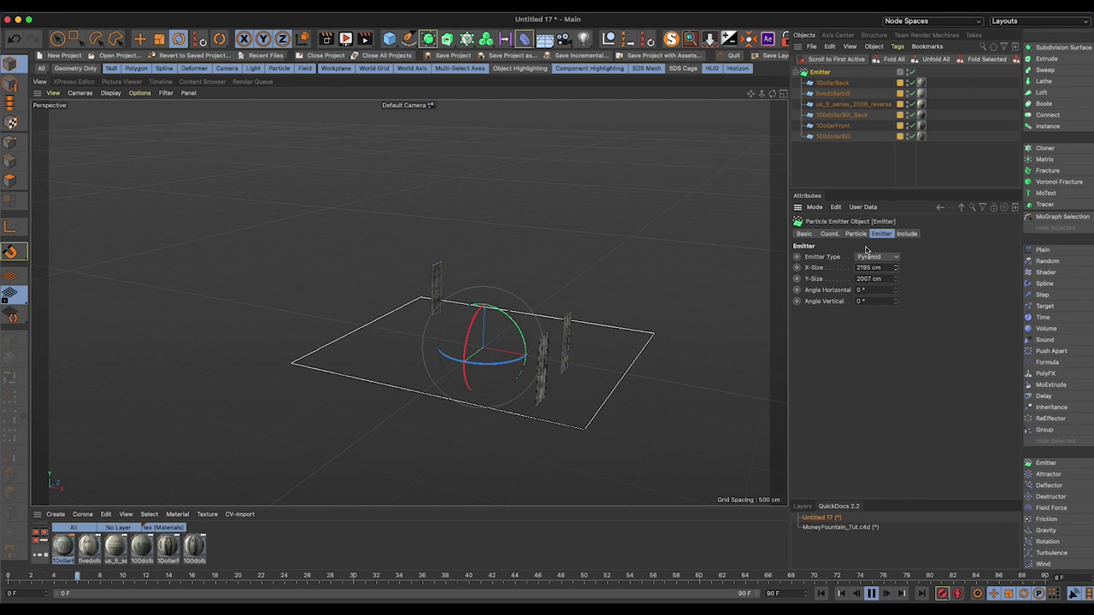
alt+drag(556, 369, 504, 354)
scroll(370, 356, down, 5)
alt+drag(405, 360, 458, 387)
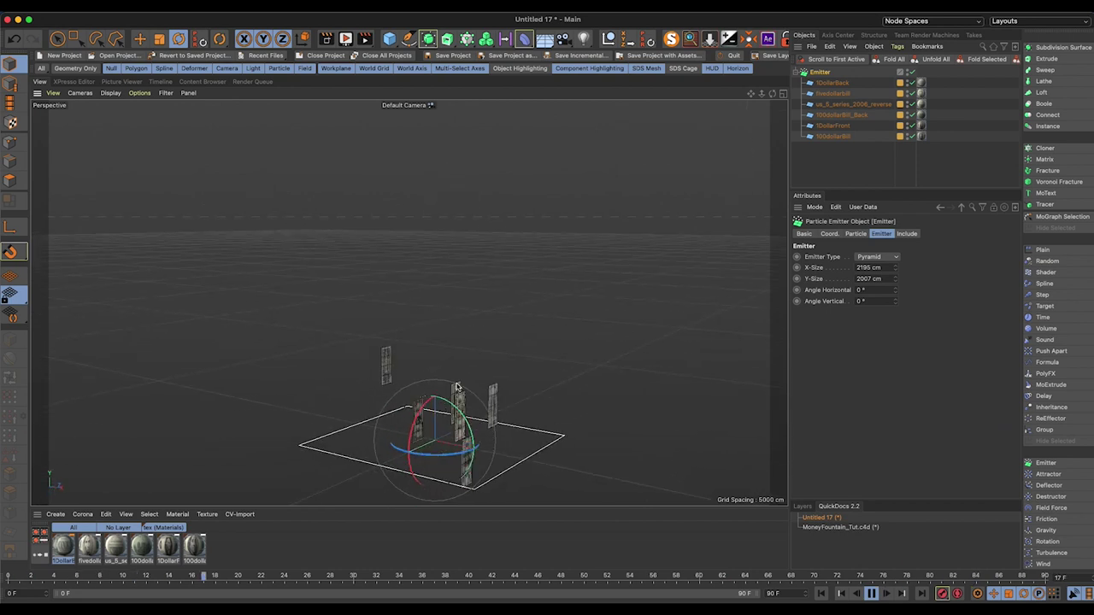
drag(889, 302, 889, 315)
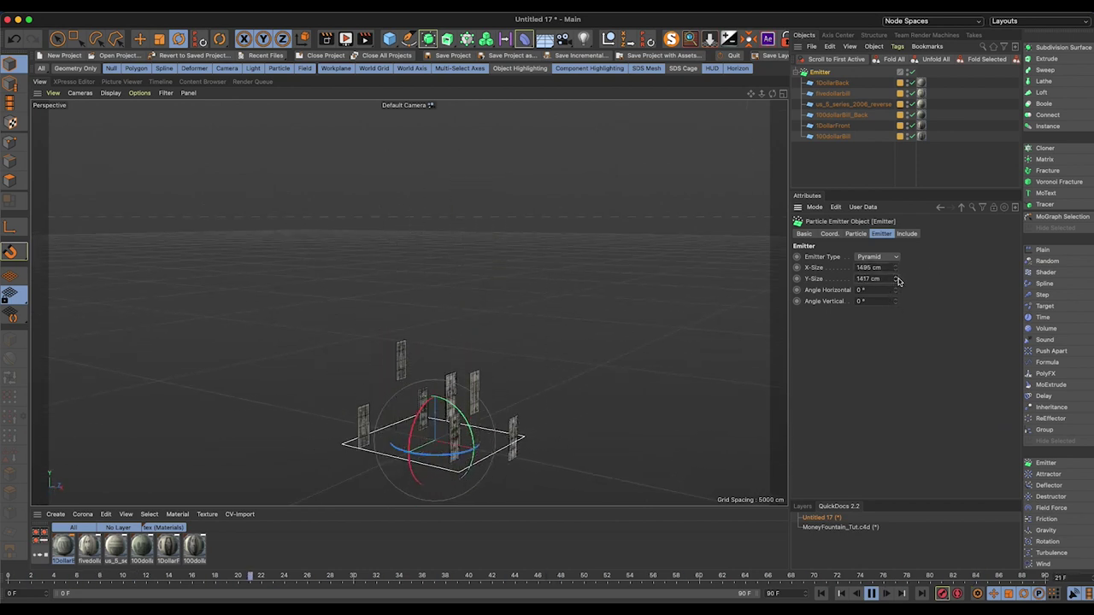
alt+drag(454, 425, 424, 413)
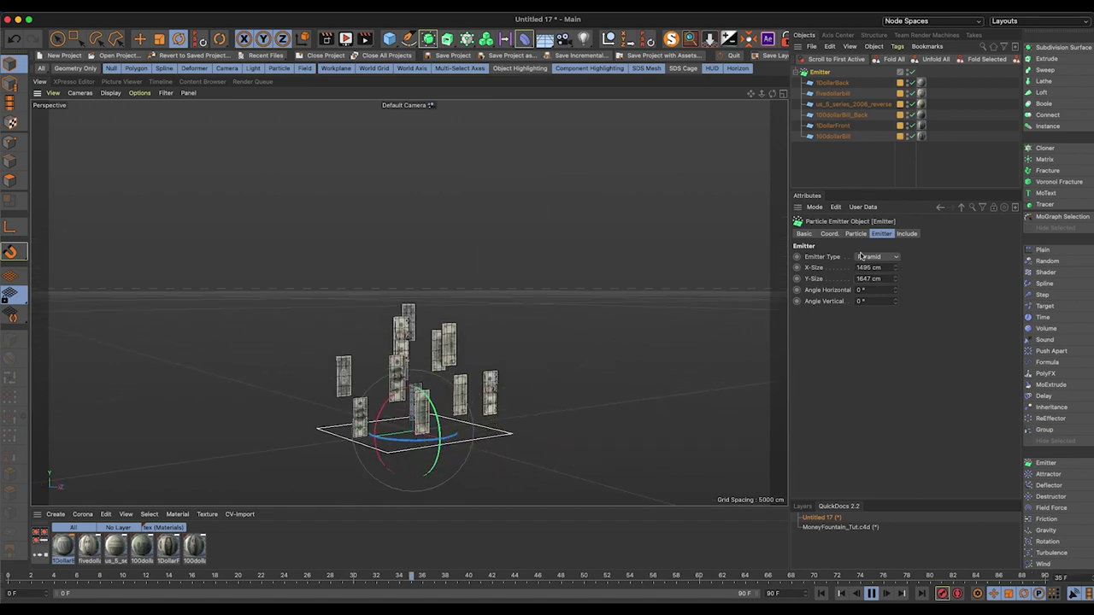
Step: Set the Emitter's particle speed to 1500 cm with a 30 % speed variation
click(859, 73)
click(820, 73)
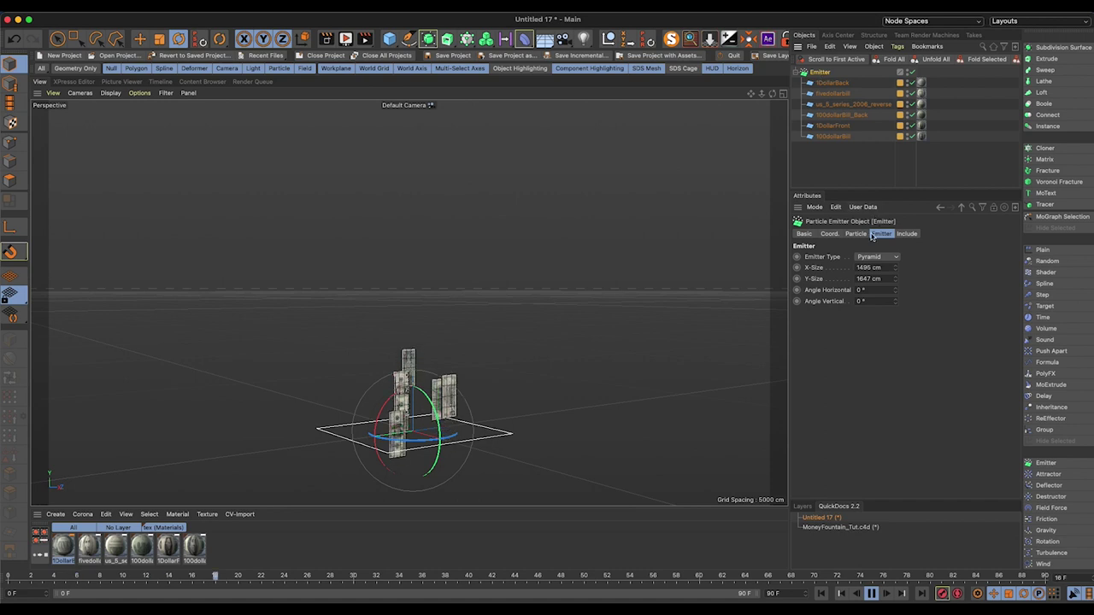
click(856, 233)
double_click(850, 346)
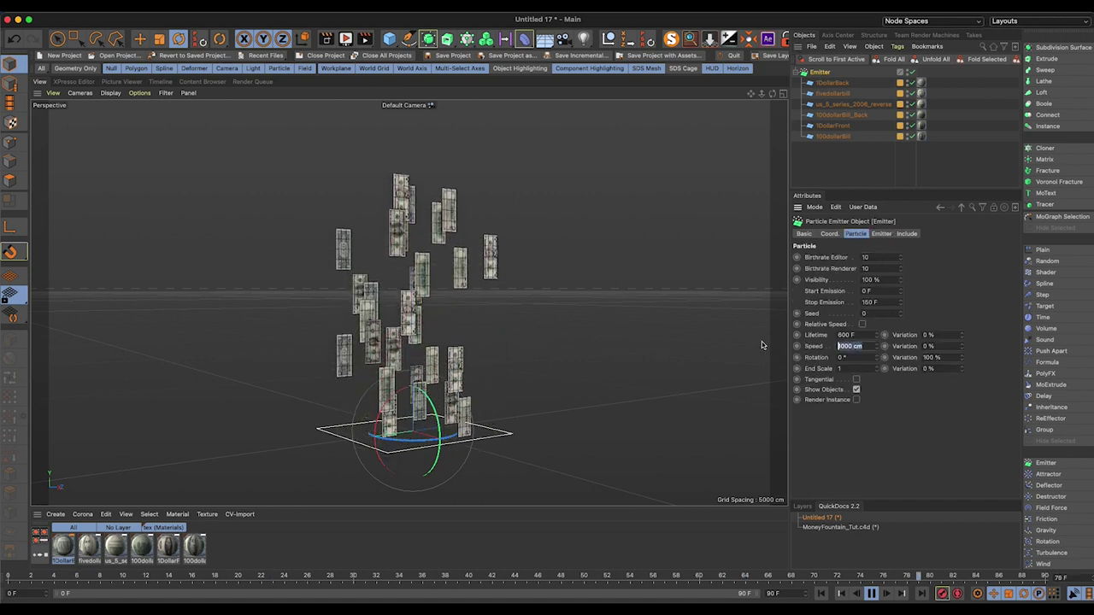
text(1500)
key(Return)
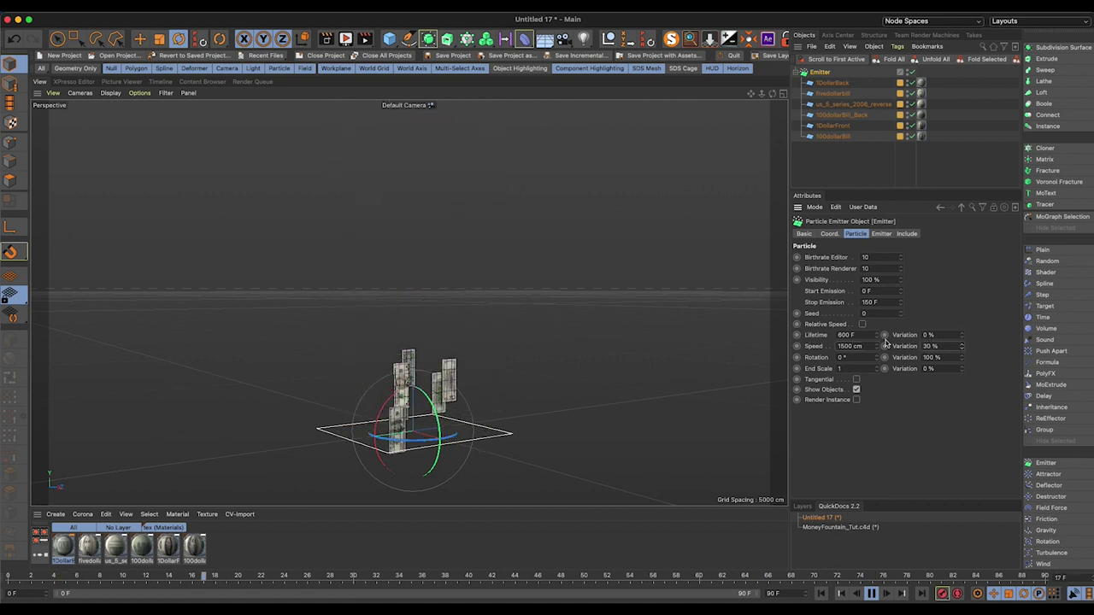
Step: Set the Emitter's particle speed to 2000 cm and watch the rising bills during playback
drag(866, 346, 740, 351)
text(200)
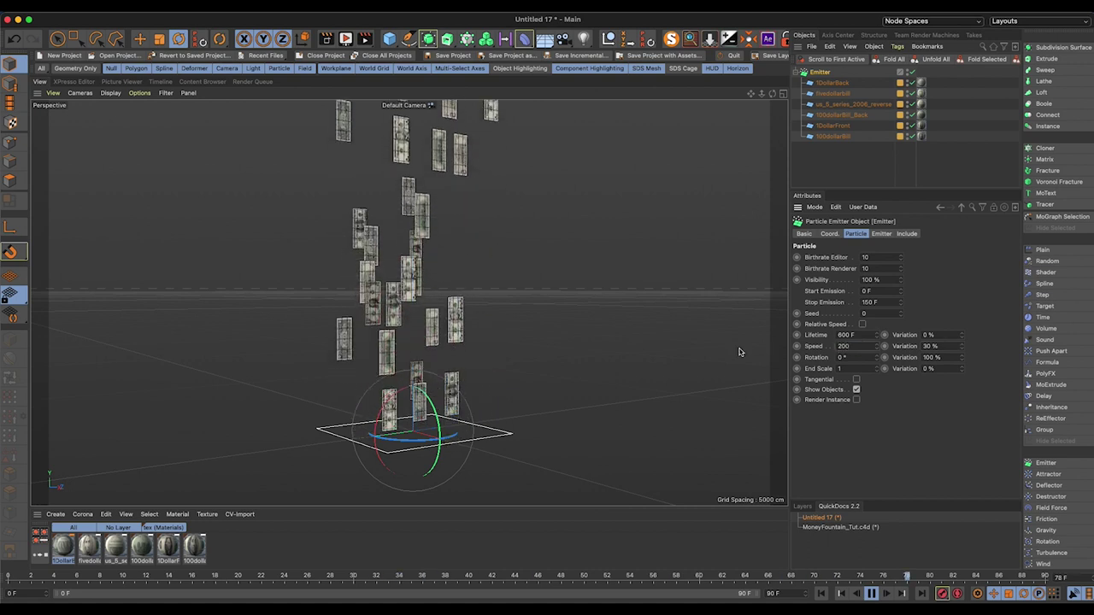
text(0)
key(Return)
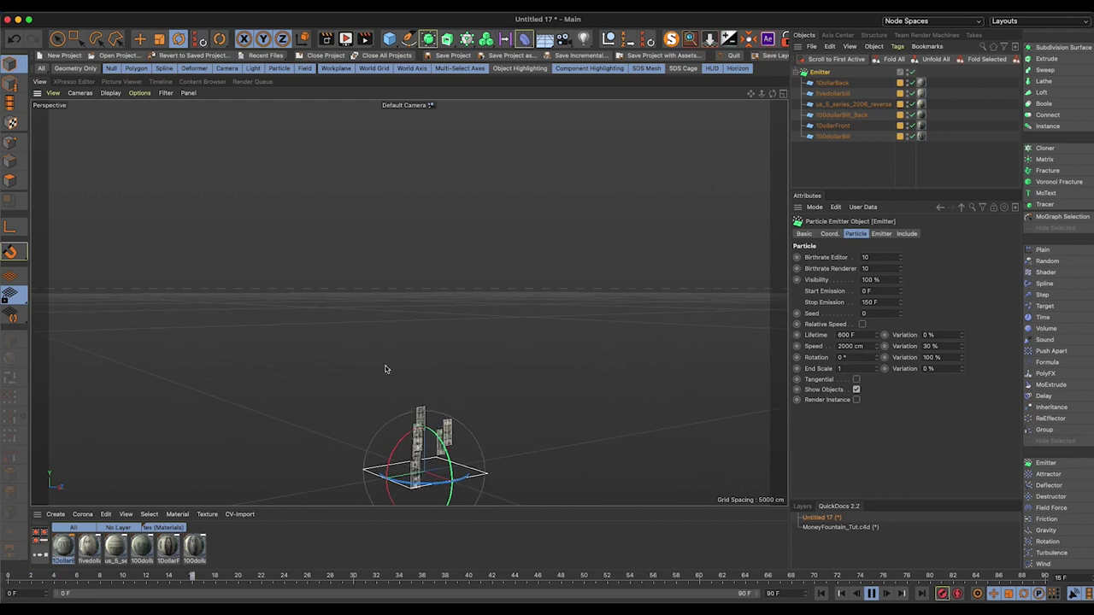
alt+middle_drag(386, 369, 396, 316)
alt+middle_drag(456, 342, 486, 339)
alt+drag(486, 340, 475, 364)
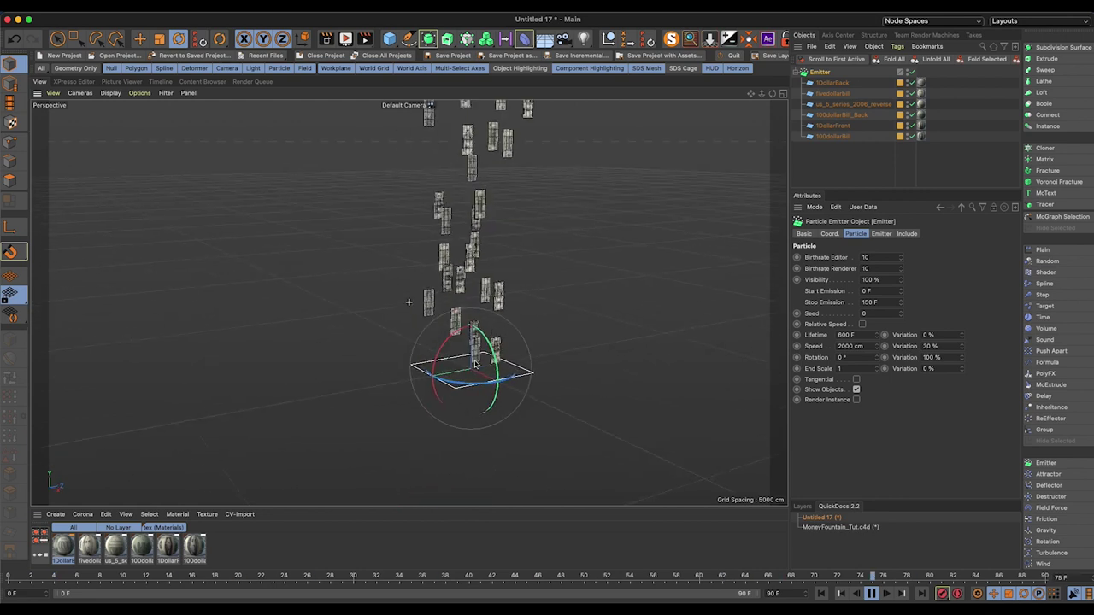
Step: Select the six bill planes under the Emitter and extend the animation length to 500 frames
click(836, 114)
right_click(842, 113)
key(Escape)
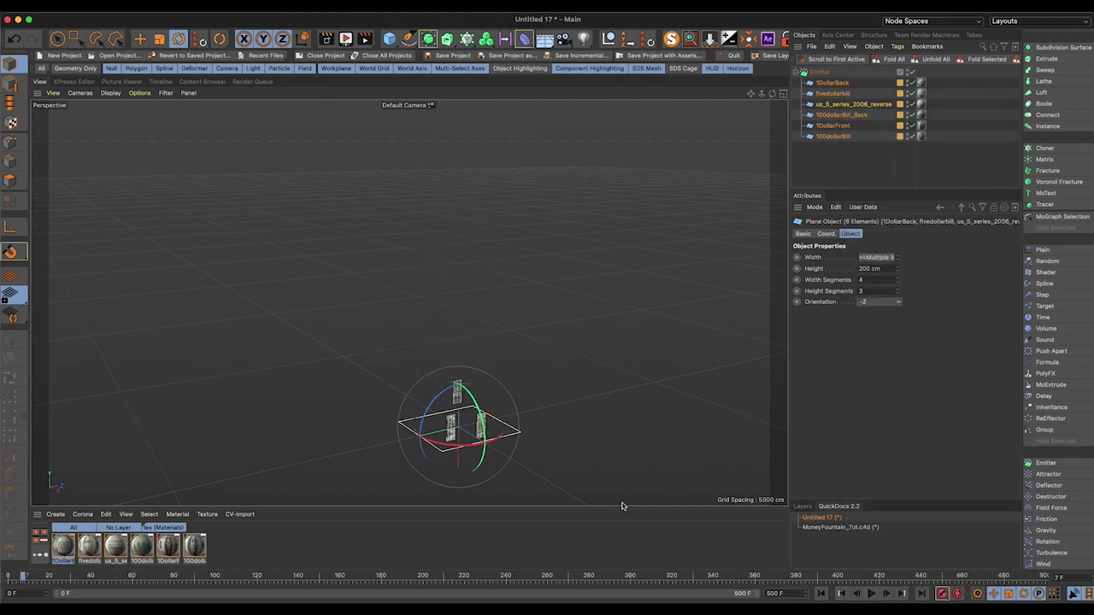
Step: Add Rigid Body simulation tags to the six bill planes under the Emitter
click(831, 163)
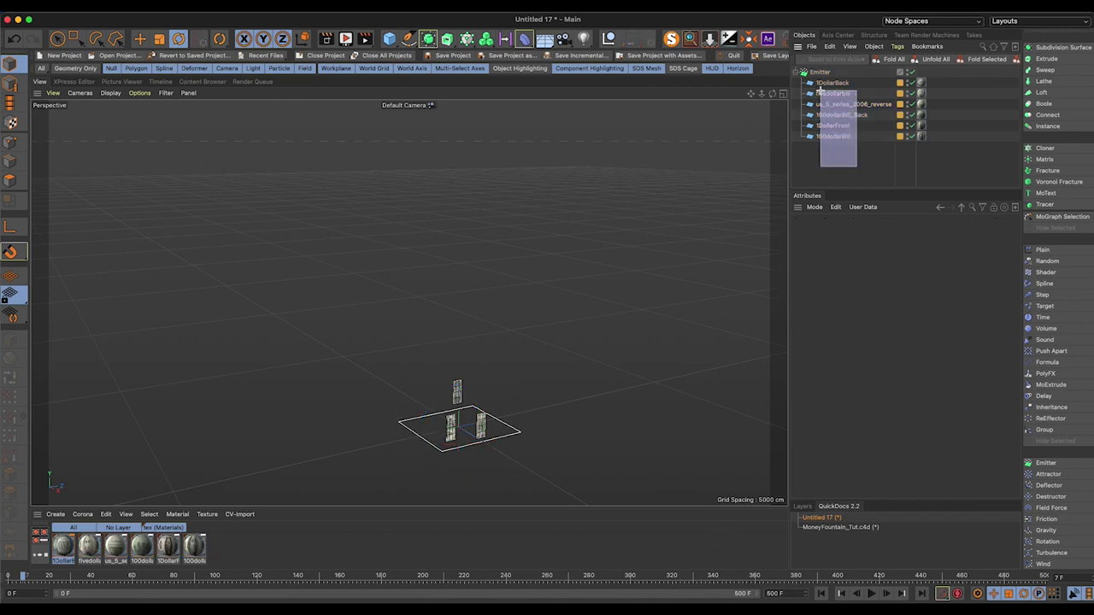
drag(819, 90, 820, 80)
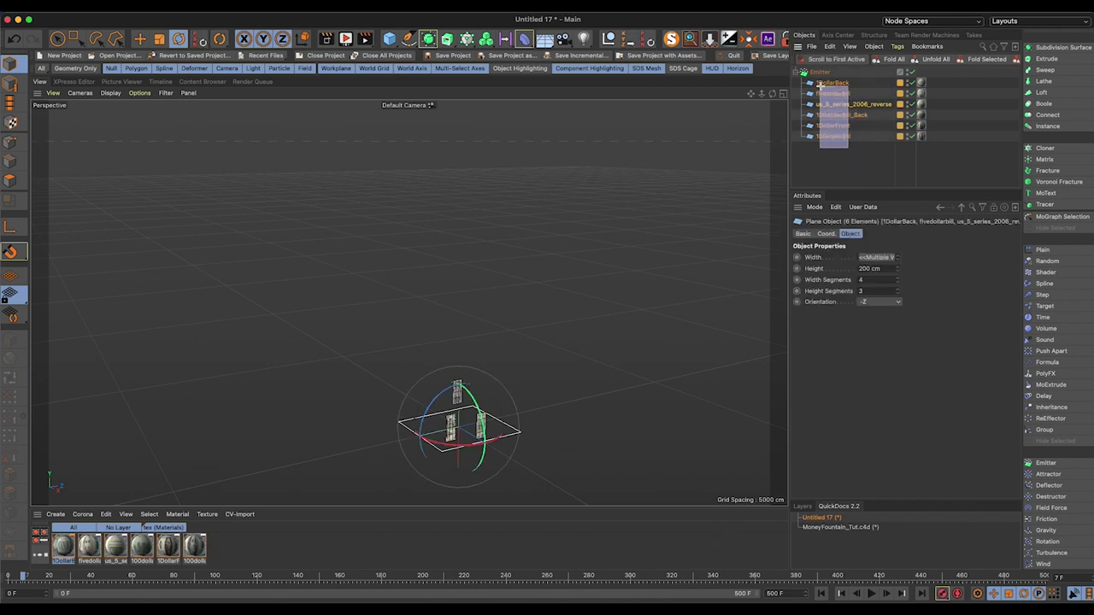
right_click(837, 88)
mouse_move(893, 212)
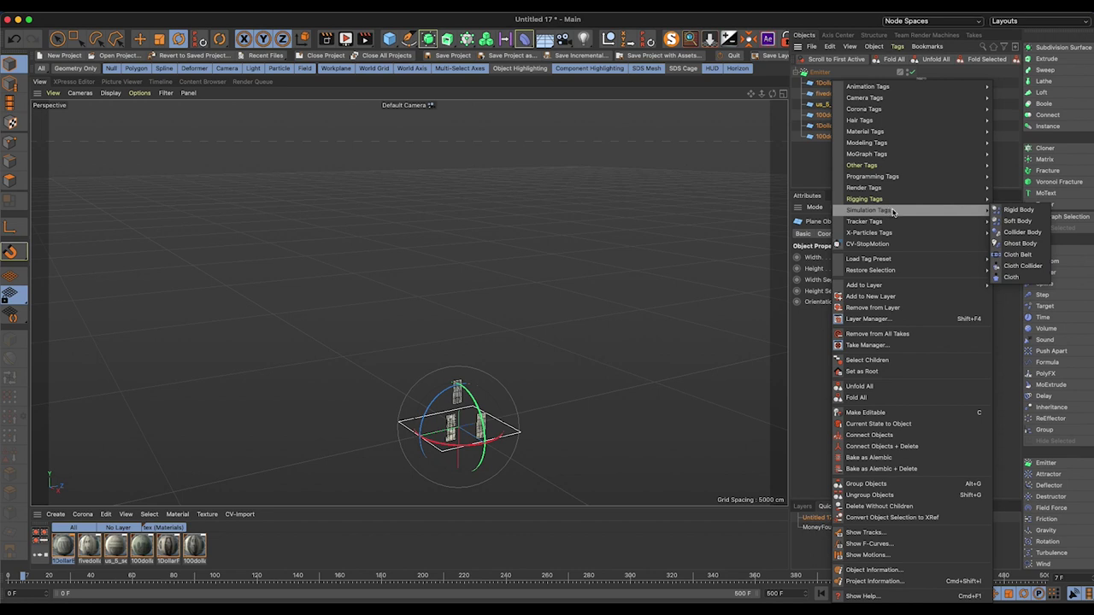
click(1031, 232)
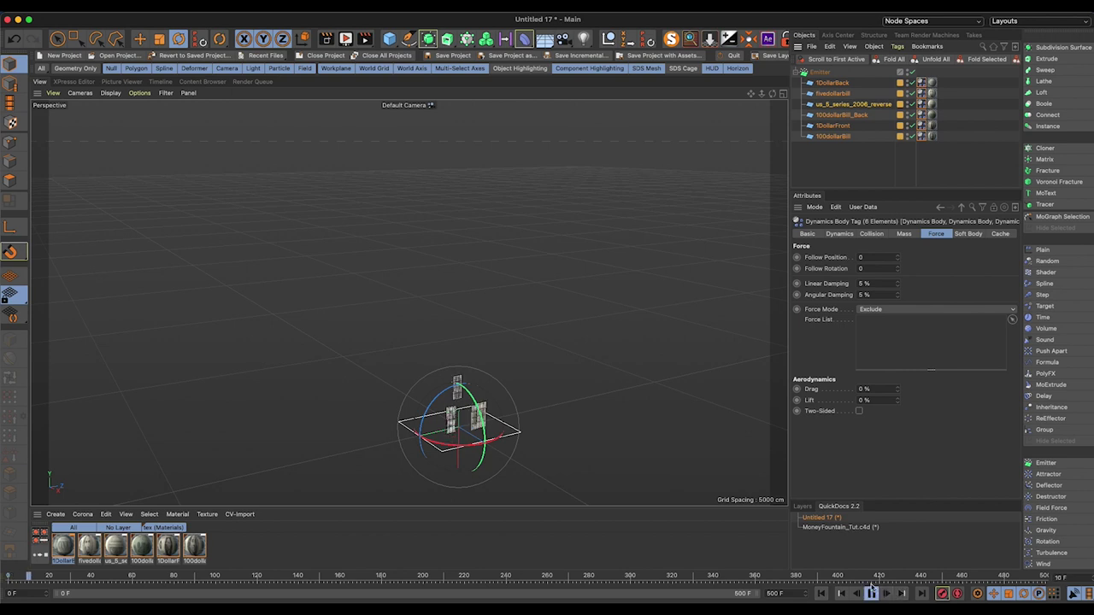
Step: Change the viewport shading to show the bills without wireframe lines and watch them fall during playback
click(865, 167)
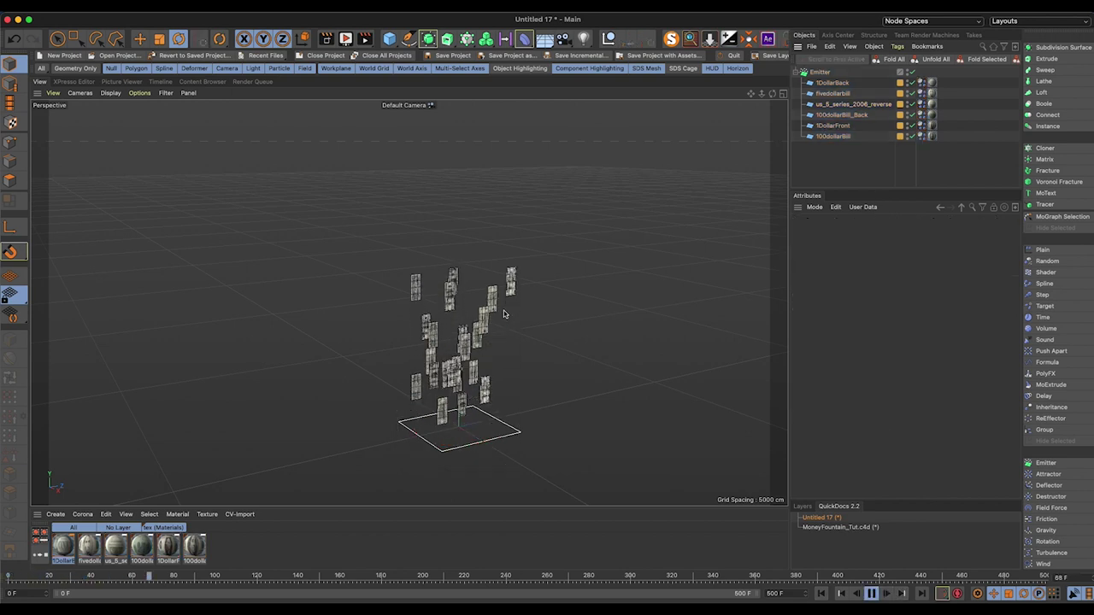
click(83, 93)
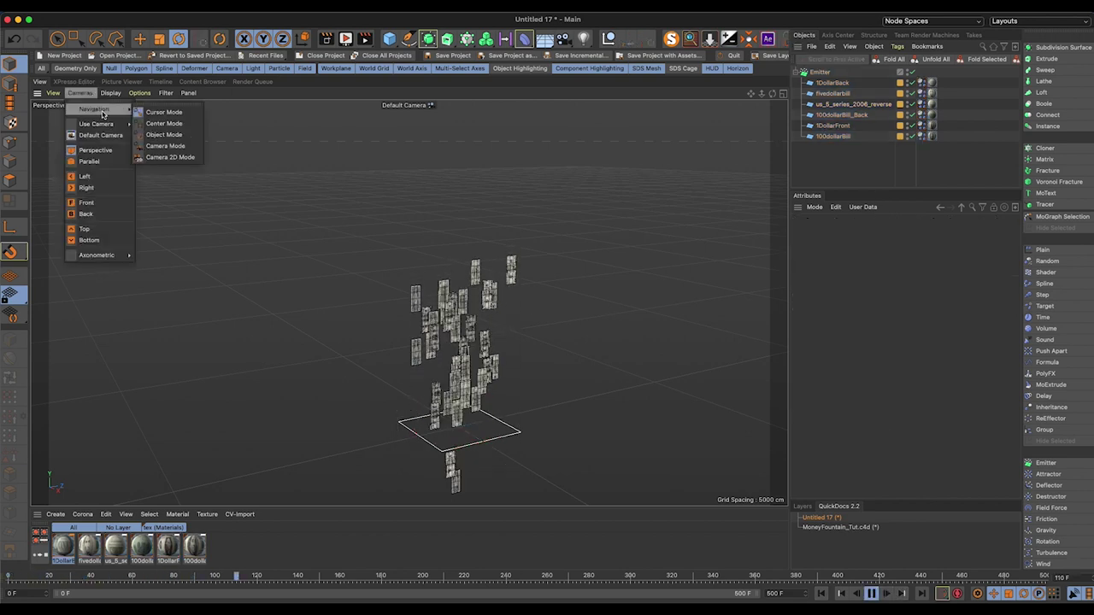
click(109, 109)
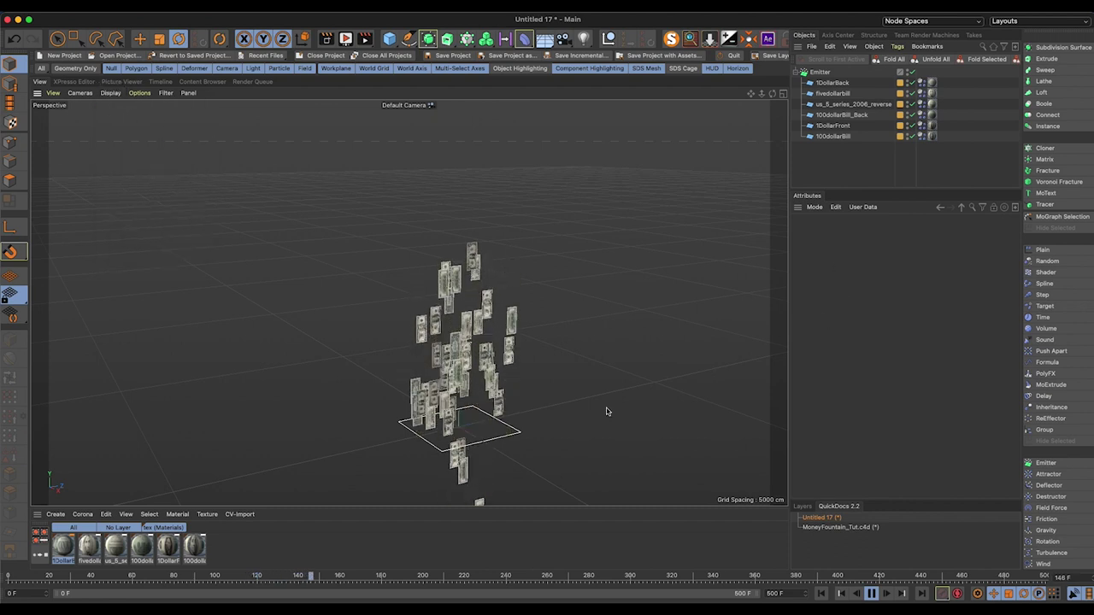
alt+drag(501, 353, 433, 355)
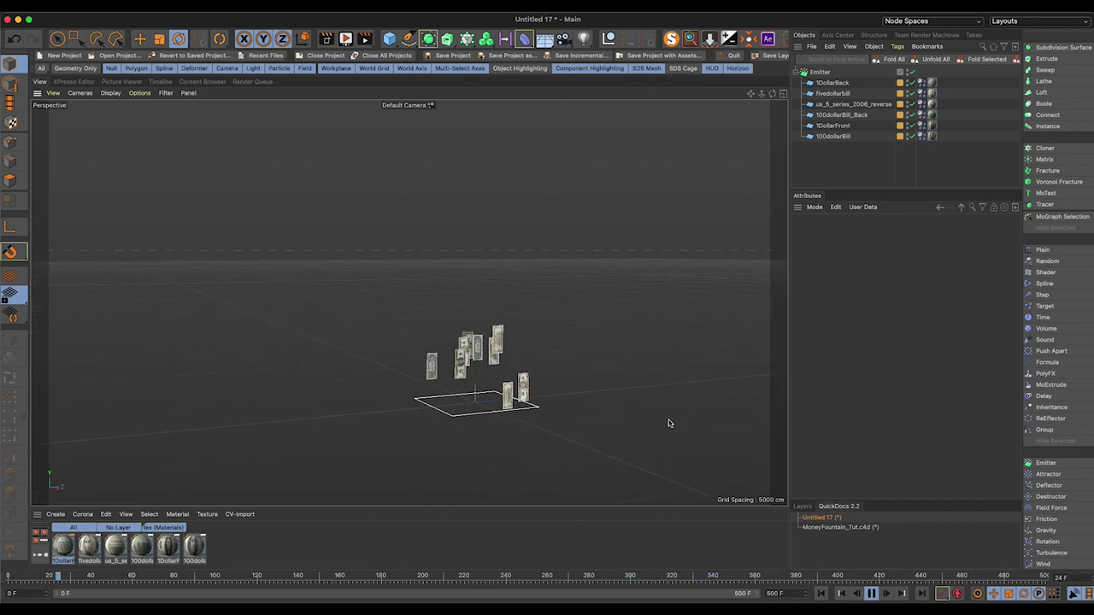
scroll(458, 363, up, 4)
mouse_move(459, 363)
alt+mouse_down()
mouse_move(525, 368)
mouse_move(504, 303)
mouse_move(544, 310)
mouse_move(398, 370)
mouse_move(442, 365)
alt+mouse_up()
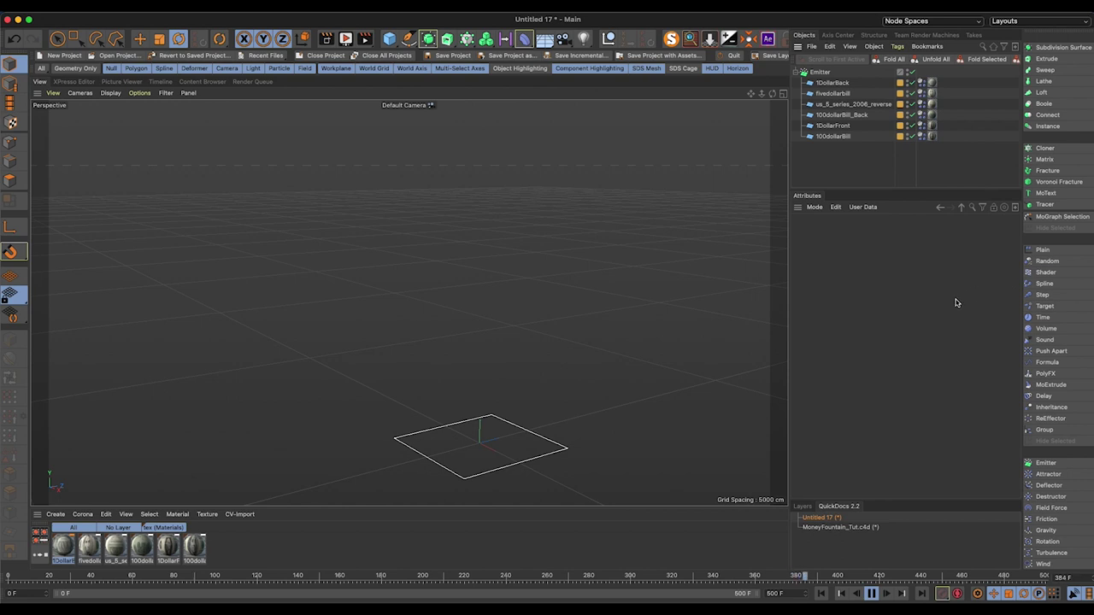
Step: Add a Turbulence particle force to the scene and view its effect on the bills during playback
click(1053, 554)
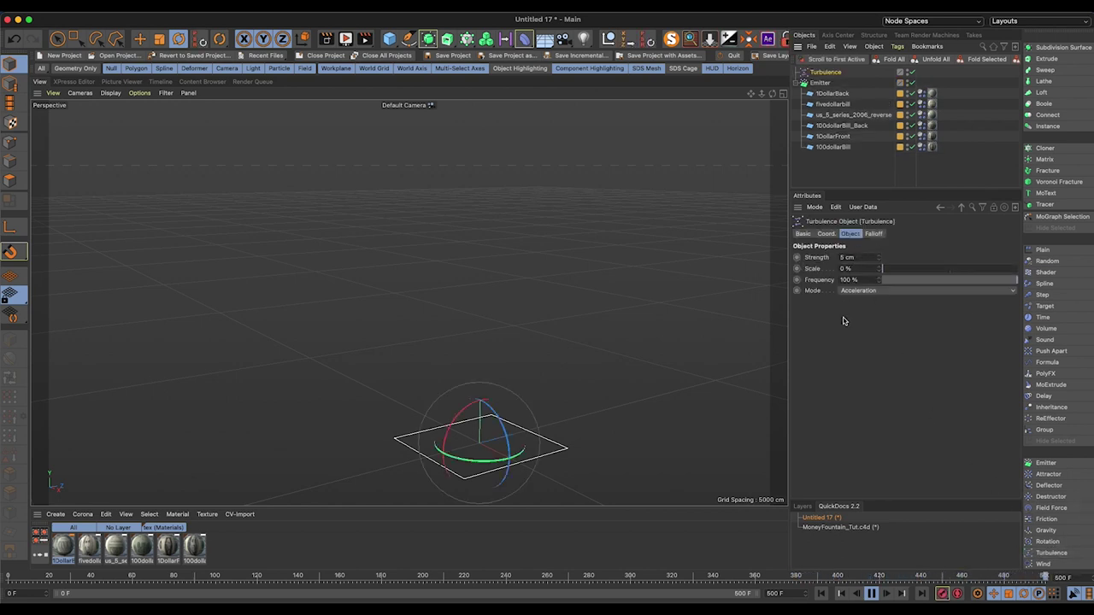
alt+middle_drag(489, 434, 496, 379)
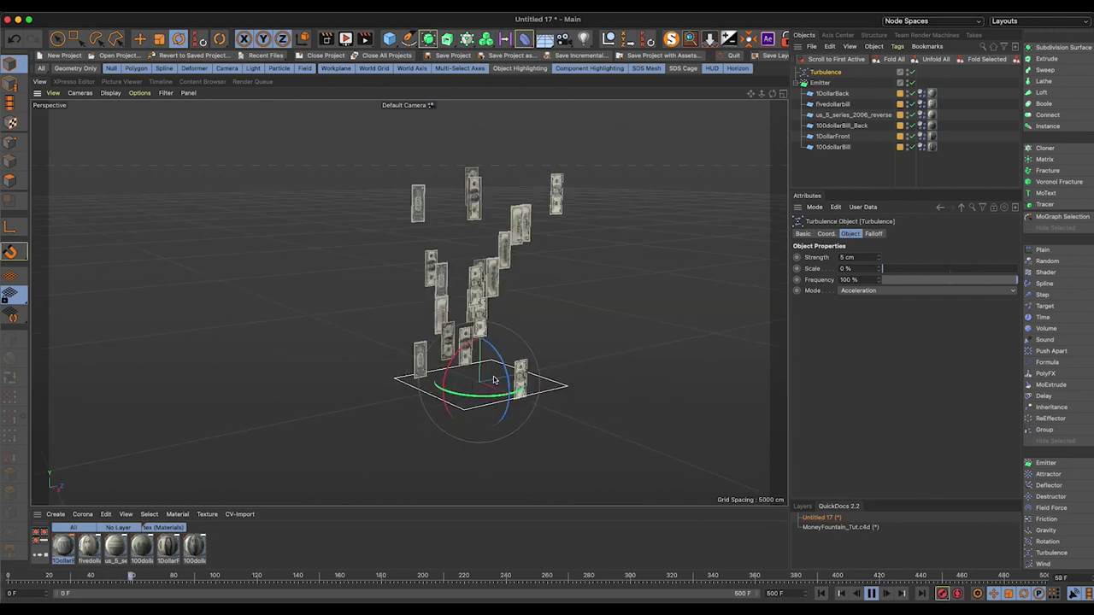
alt+drag(496, 379, 527, 382)
Step: Set the Turbulence strength to 50 cm and watch how the bills tumble
click(858, 258)
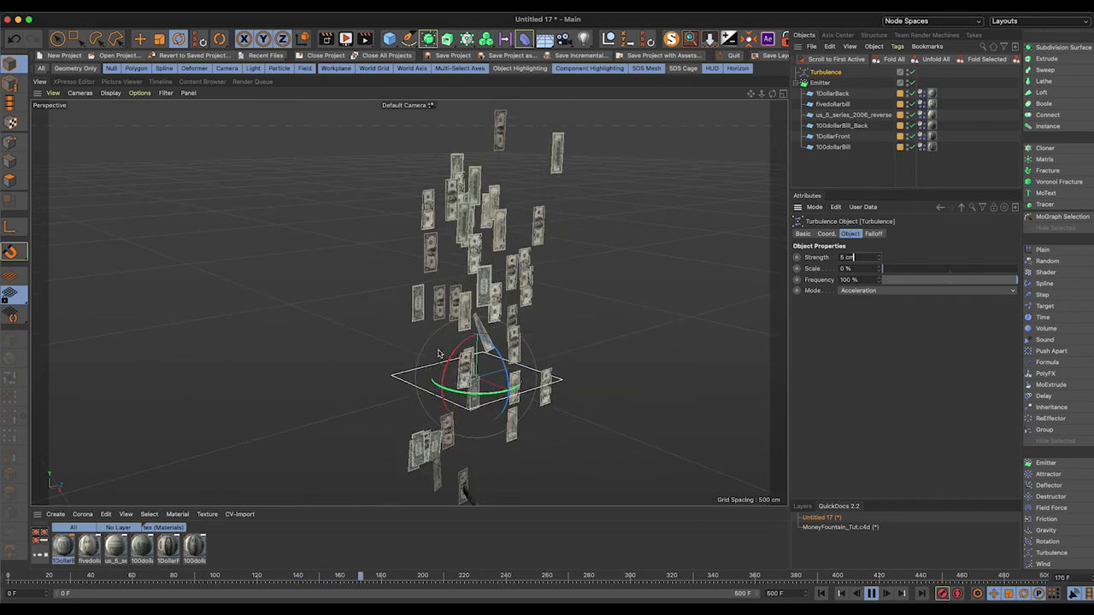
mouse_move(437, 353)
alt+mouse_down()
mouse_move(578, 352)
mouse_move(435, 365)
alt+mouse_up()
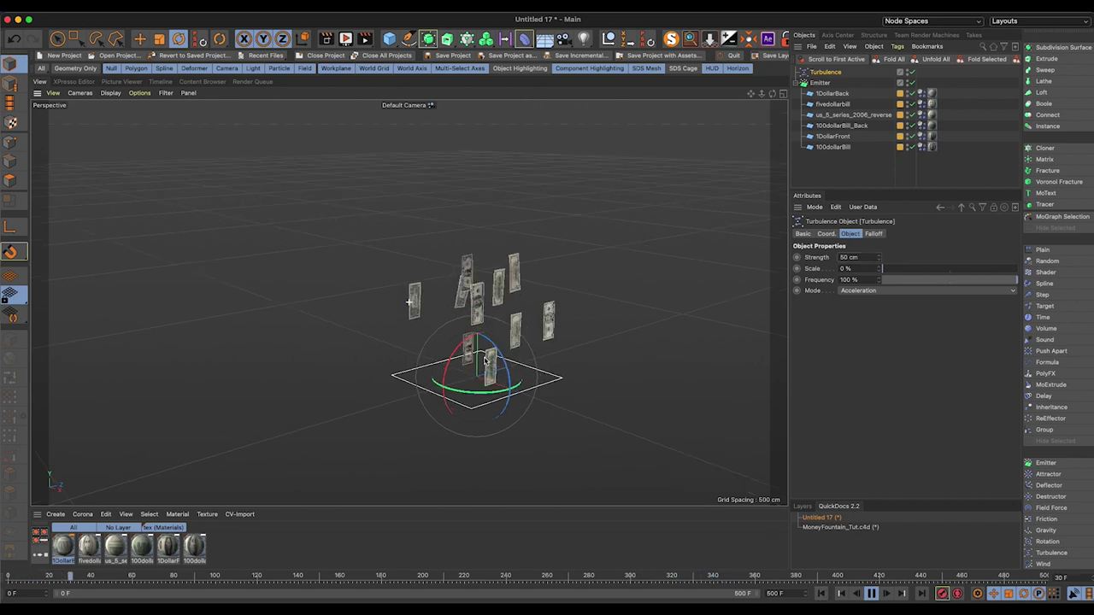
alt+drag(479, 305, 492, 351)
alt+right_drag(492, 351, 537, 340)
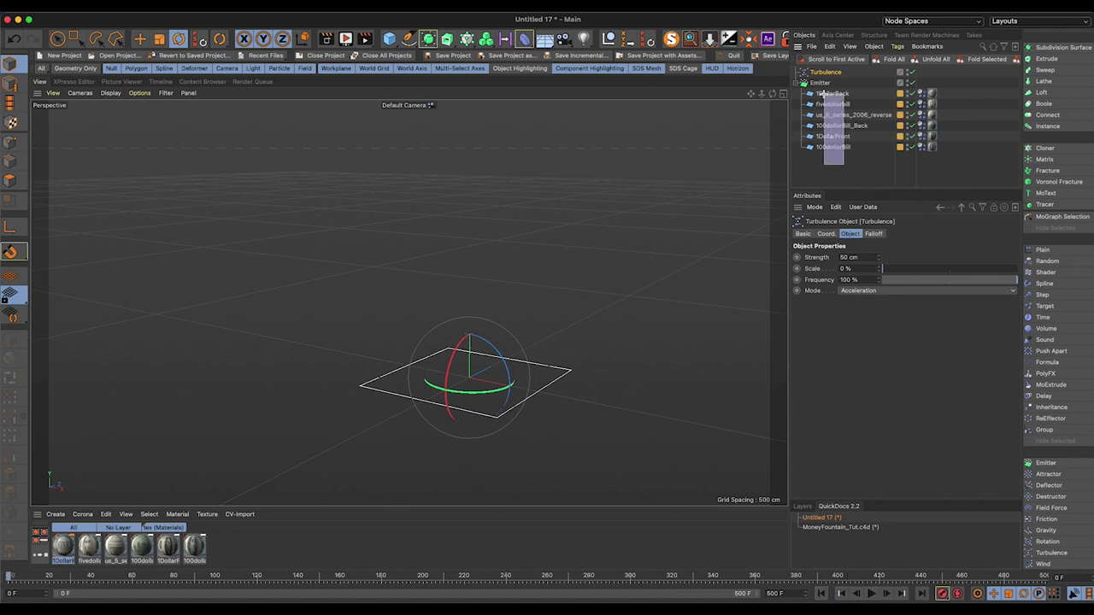
Step: Set the six bill planes to 5 width segments and 4 height segments, then inspect the flying bills from several angles
drag(823, 94, 822, 92)
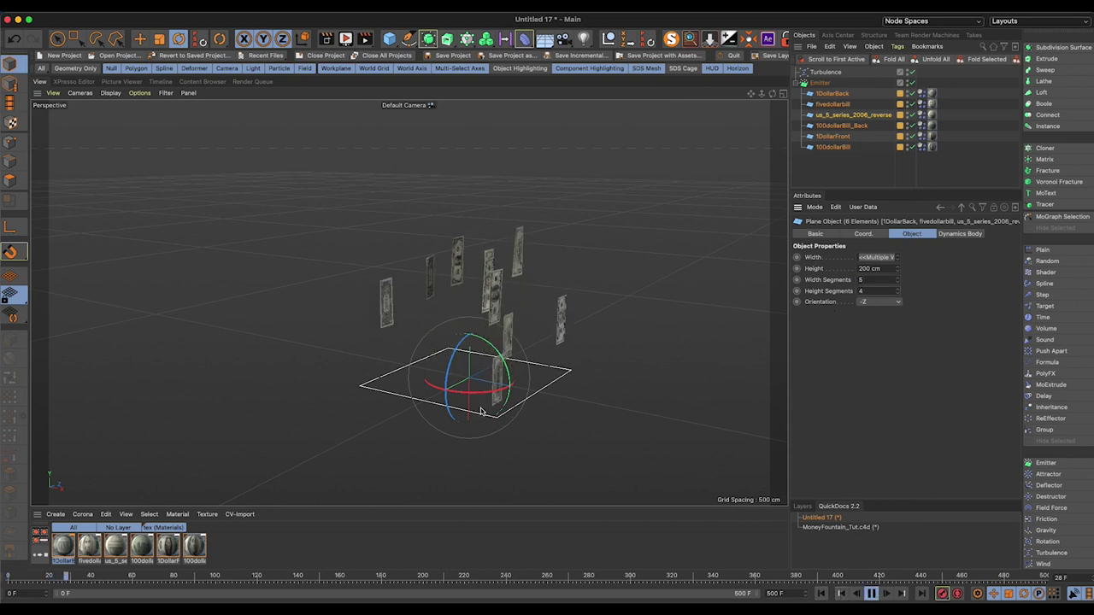
alt+drag(528, 429, 490, 371)
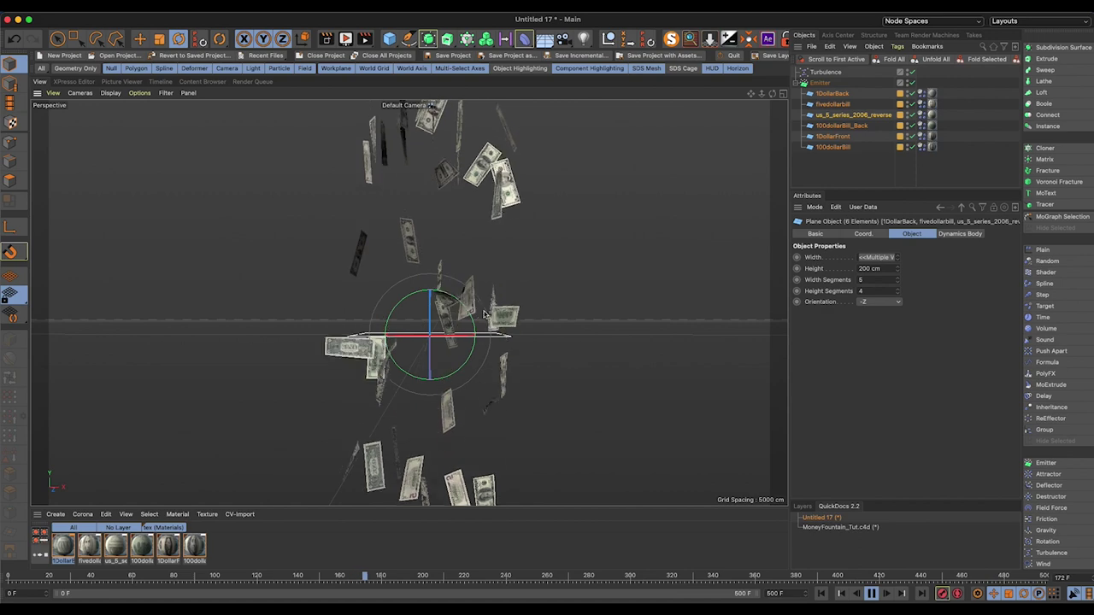
alt+drag(443, 327, 462, 174)
alt+middle_drag(400, 440, 417, 337)
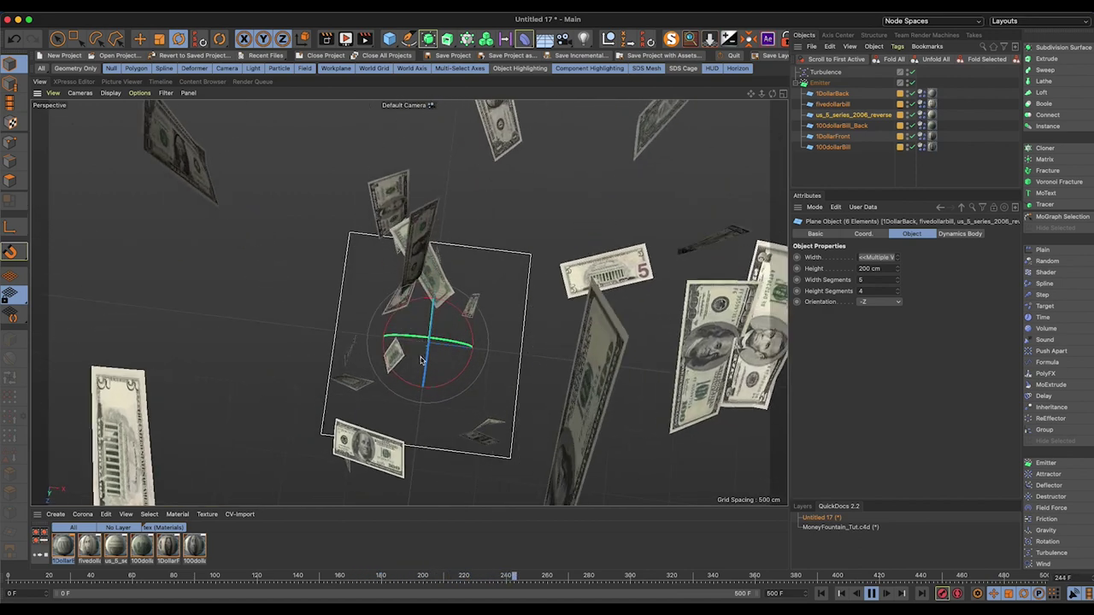
alt+drag(410, 302, 419, 331)
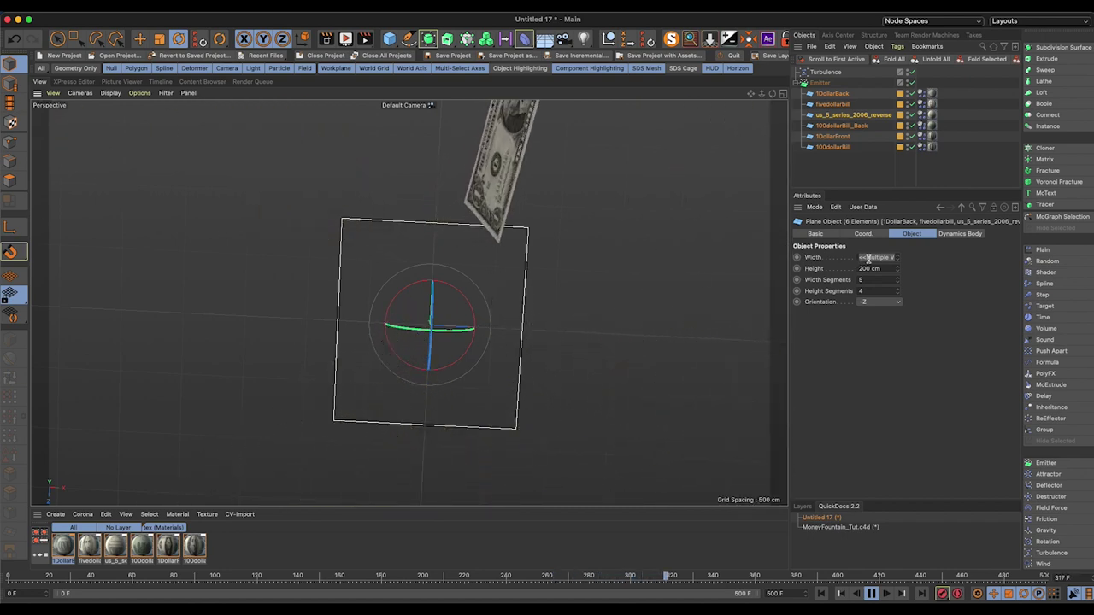
Step: Set the Turbulence strength to 75 cm, watch the playback and rewind to the first frame
click(826, 72)
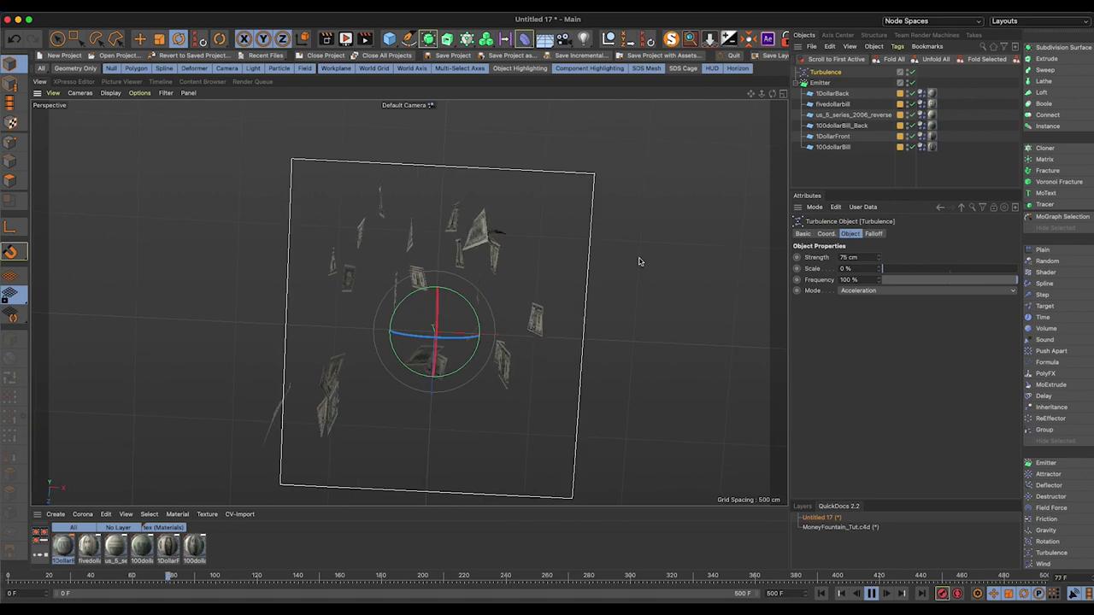
click(670, 308)
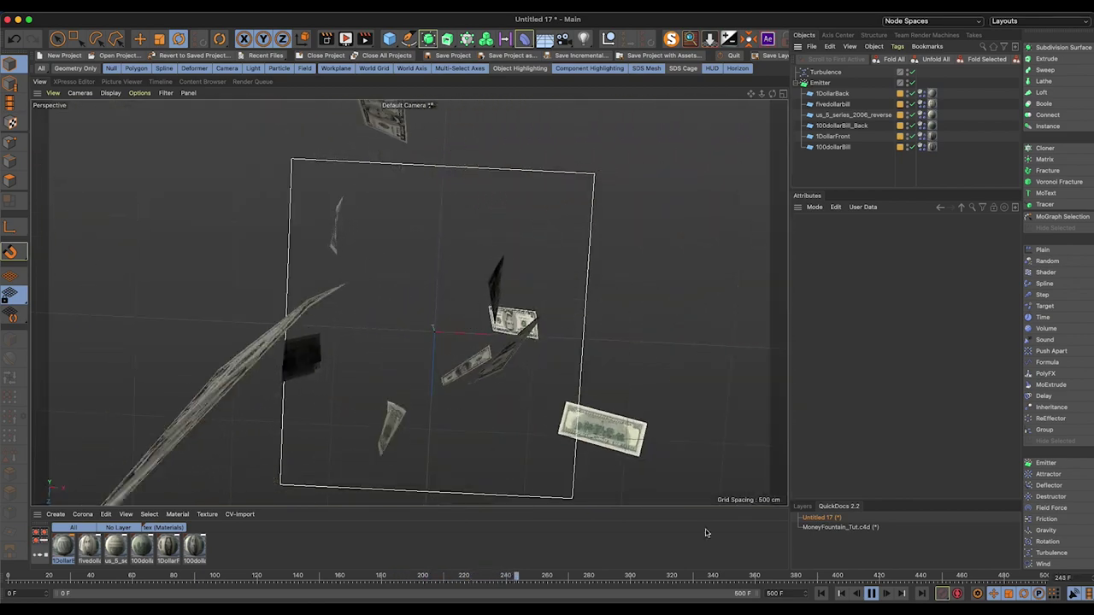
click(821, 594)
Step: Try aerodynamic Lift values of 50 % and 75 % on the six bills' dynamics body tags, replaying the animation
drag(922, 147, 919, 176)
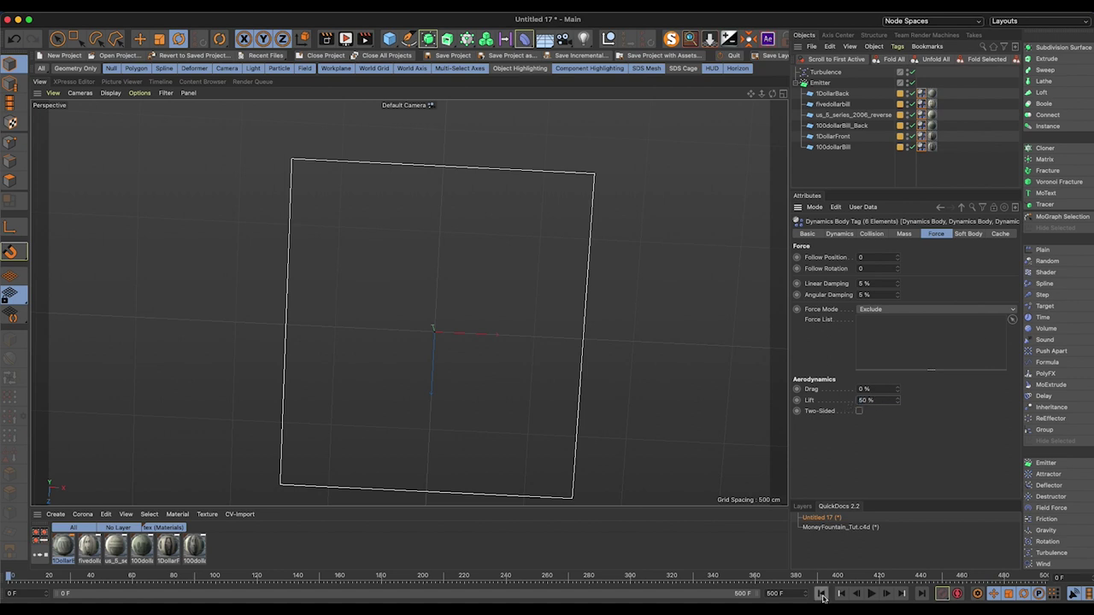
click(872, 594)
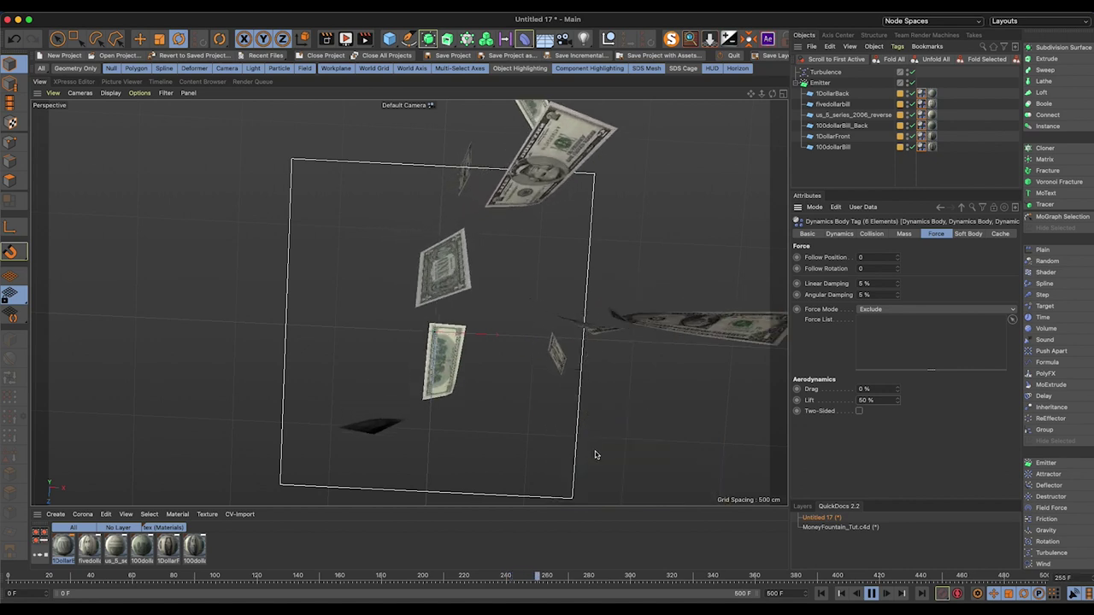
drag(879, 400, 806, 400)
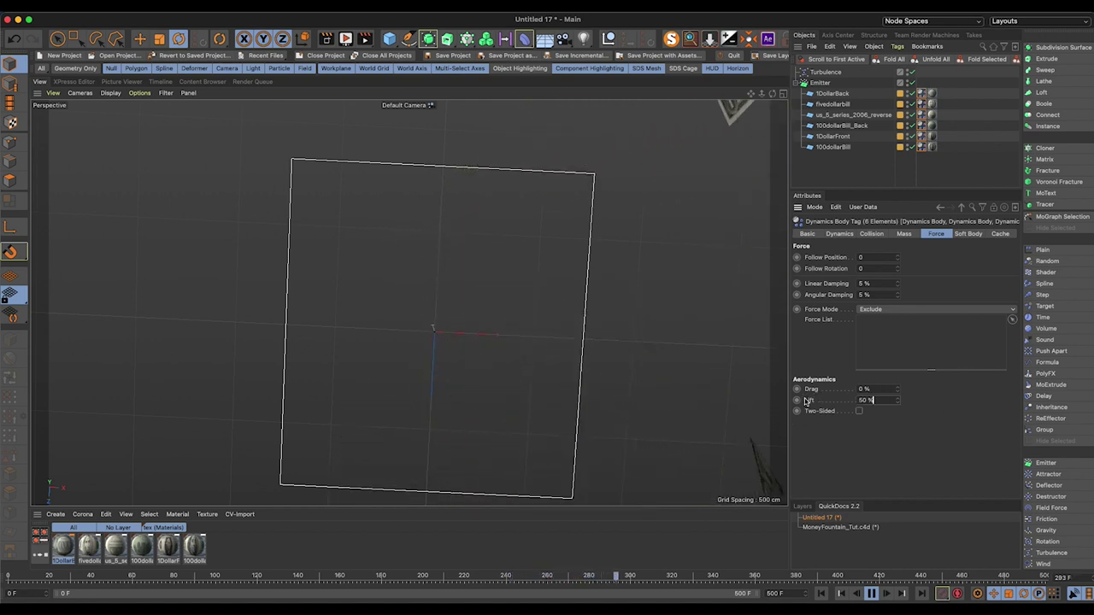
click(820, 595)
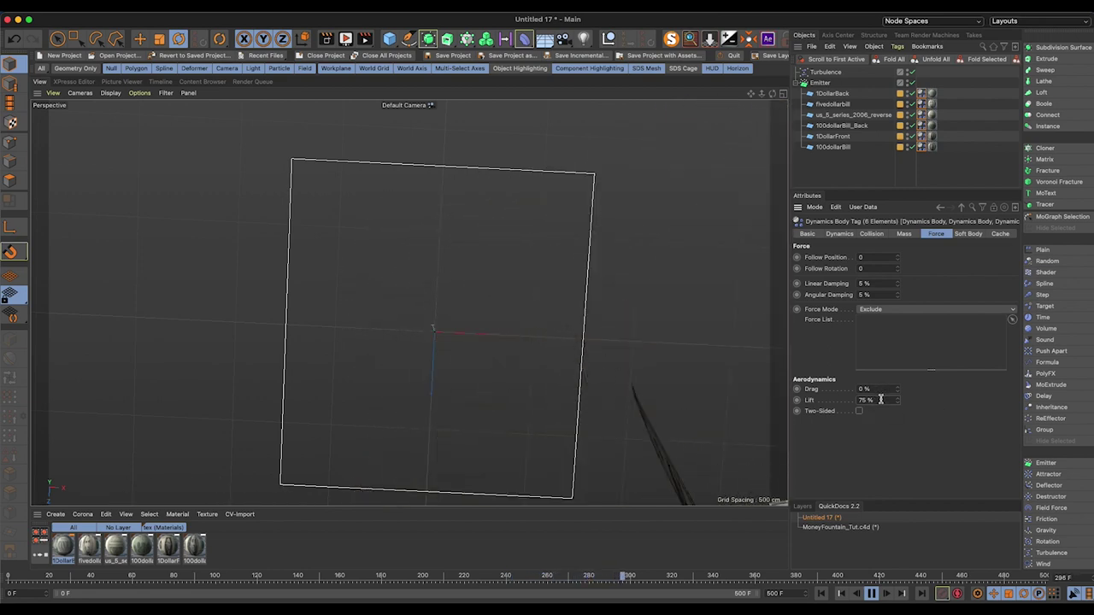
Step: Set the six dynamics body tags' Lift to 100 % and replay the animation from the start
text(100)
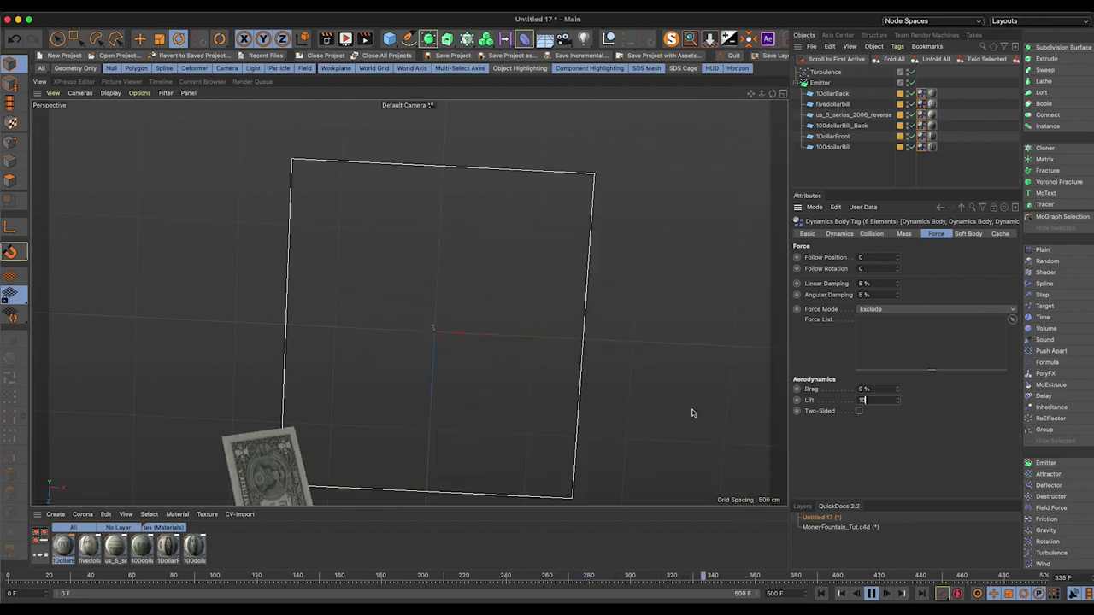
key(Return)
click(822, 594)
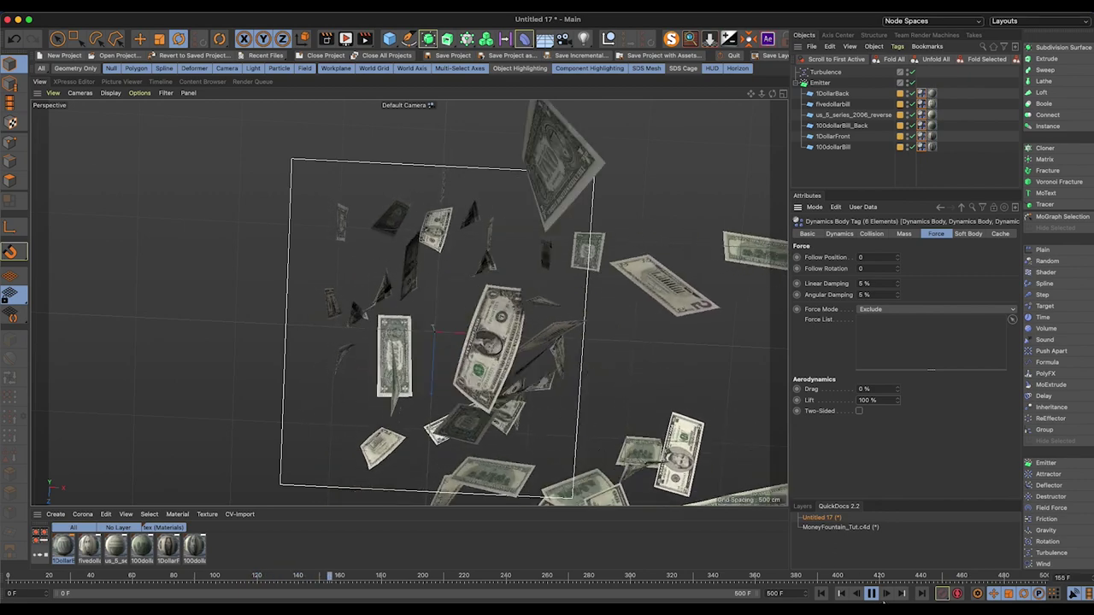
click(871, 593)
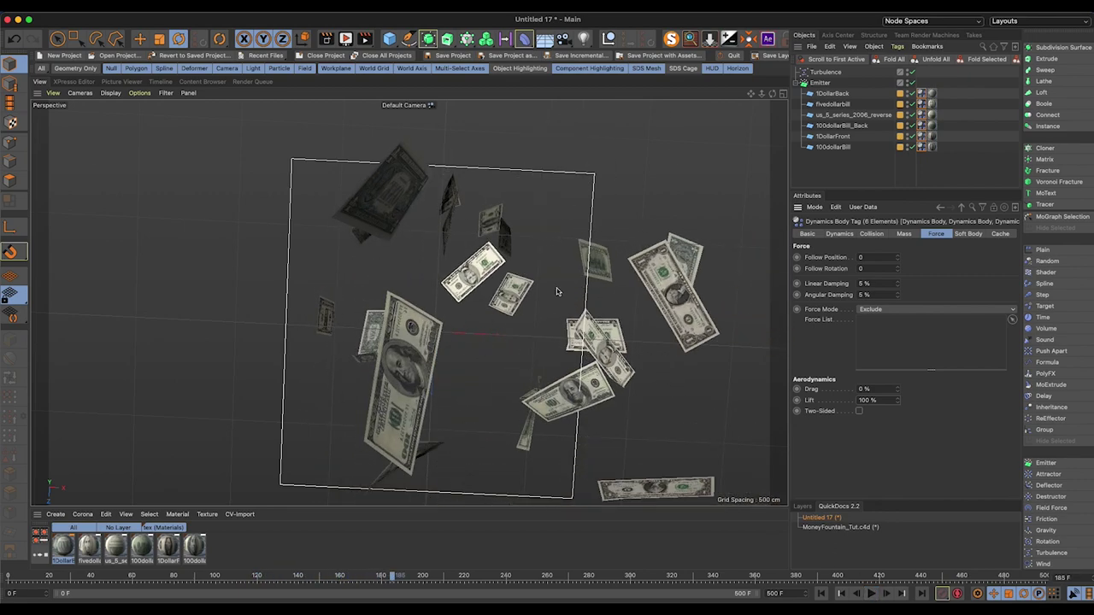
Step: Set the Emitter's particle speed to 3000 cm and watch the fountain replay from the side
alt+drag(556, 290, 386, 342)
scroll(409, 303, down, 4)
alt+middle_drag(386, 341, 463, 343)
scroll(464, 343, down, 3)
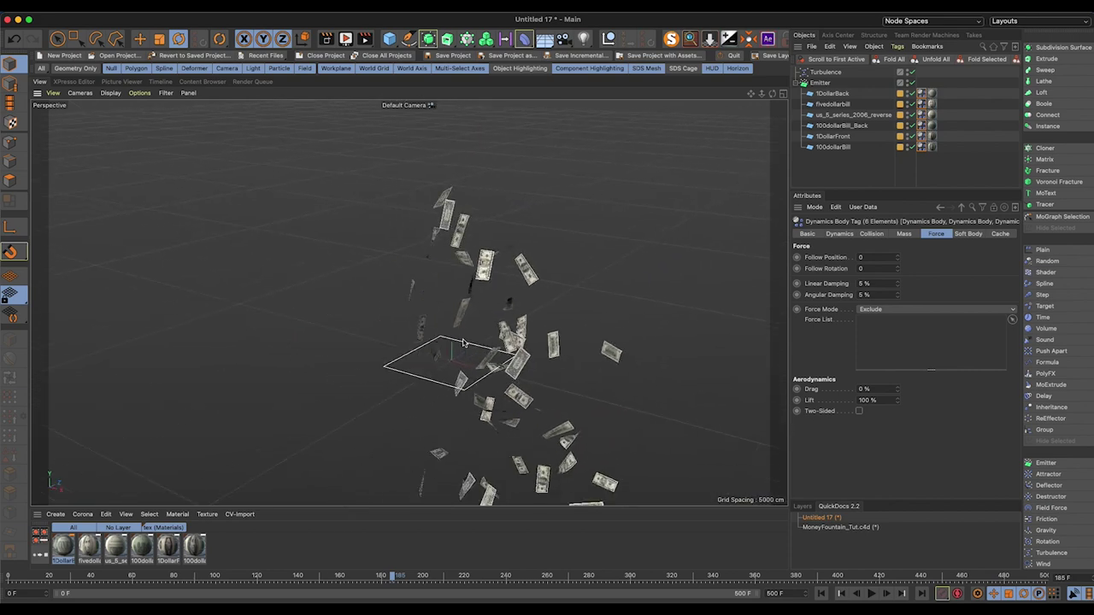
click(845, 82)
click(851, 346)
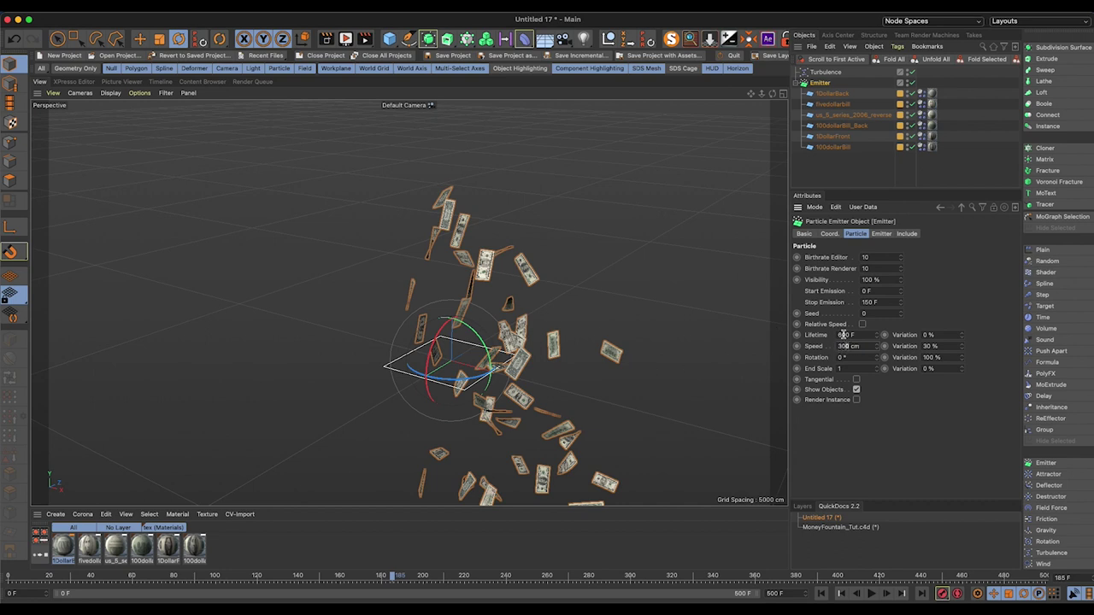
click(821, 593)
click(870, 593)
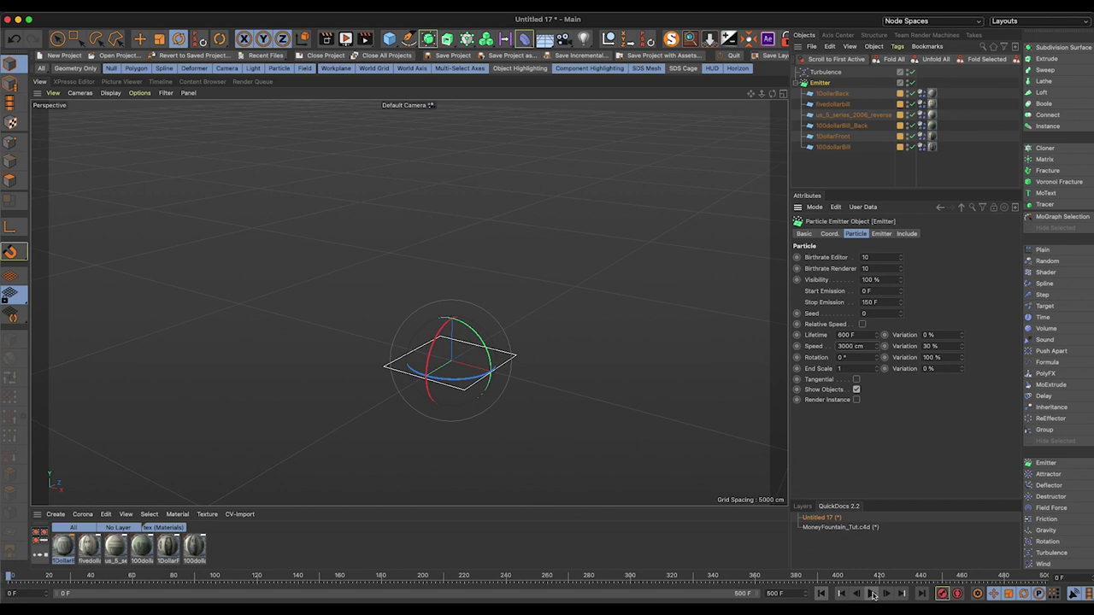
alt+drag(447, 369, 484, 381)
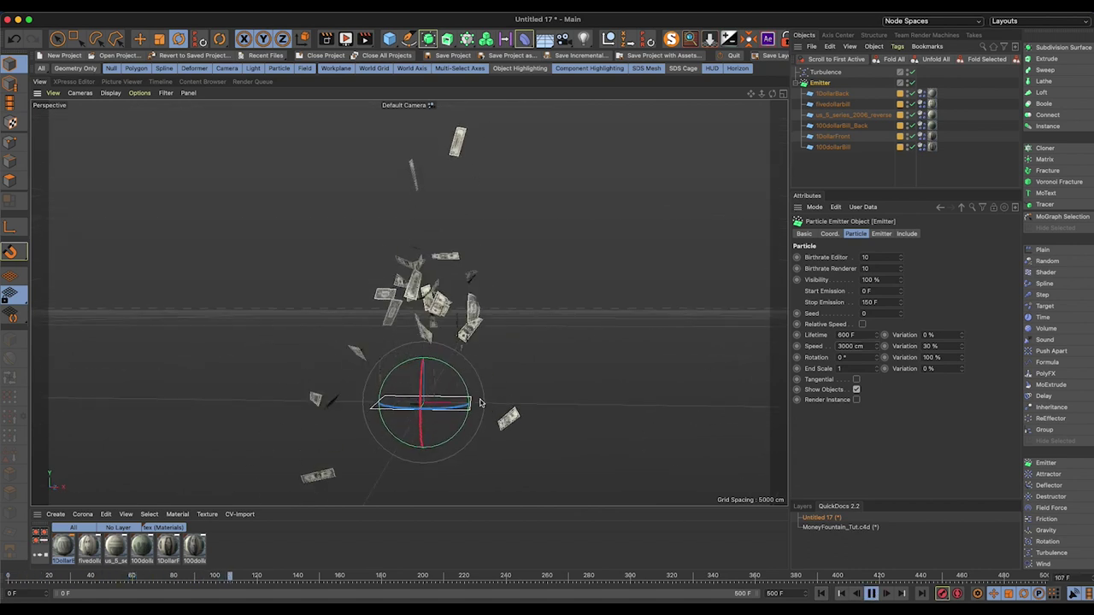
alt+drag(417, 362, 455, 305)
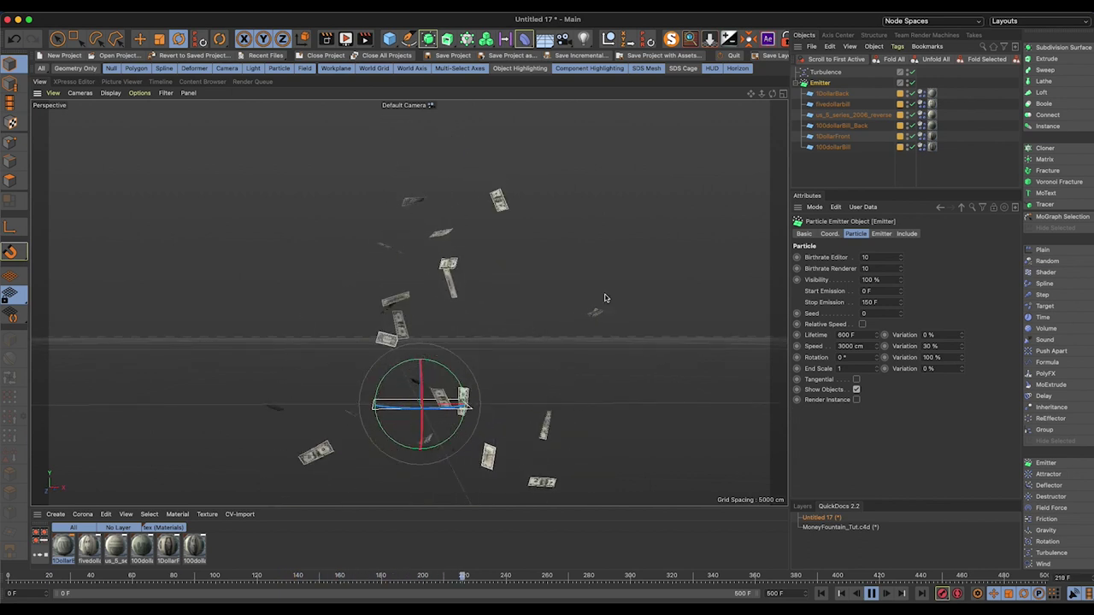
alt+right_drag(419, 387, 449, 378)
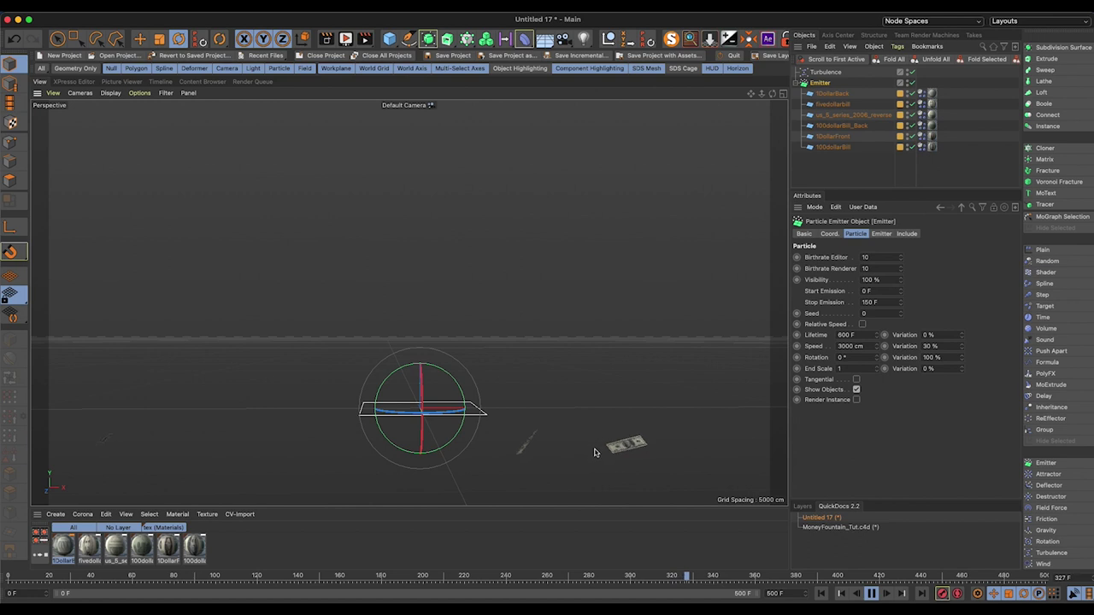
Step: Rewind the animation and duplicate the Emitter together with its six bill planes
click(823, 594)
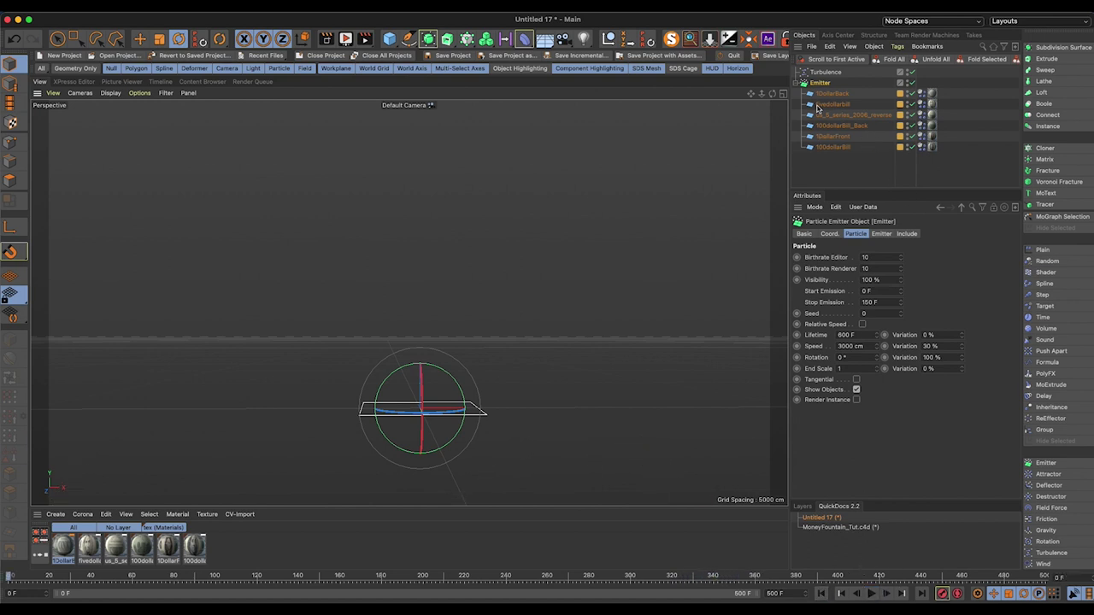
click(798, 85)
click(796, 86)
ctrl+drag(820, 168, 820, 170)
scroll(959, 86, down, 3)
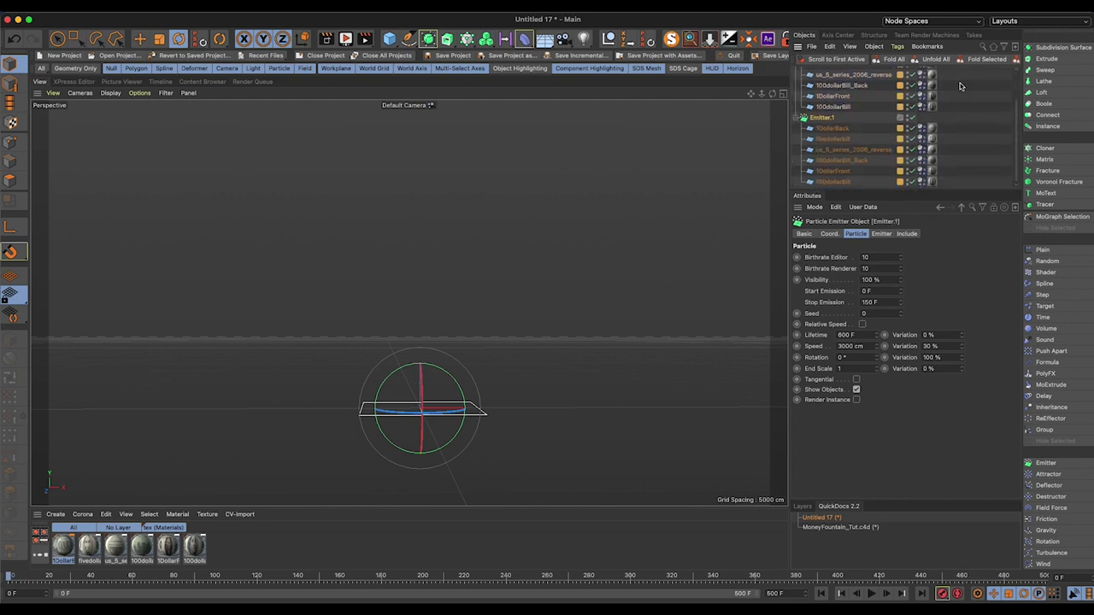
Step: Set Lift to 10 % on the duplicated bills' dynamics tags and give Emitter.1 birthrates of 3 with seed 1, playing the result
drag(920, 124, 929, 190)
click(885, 398)
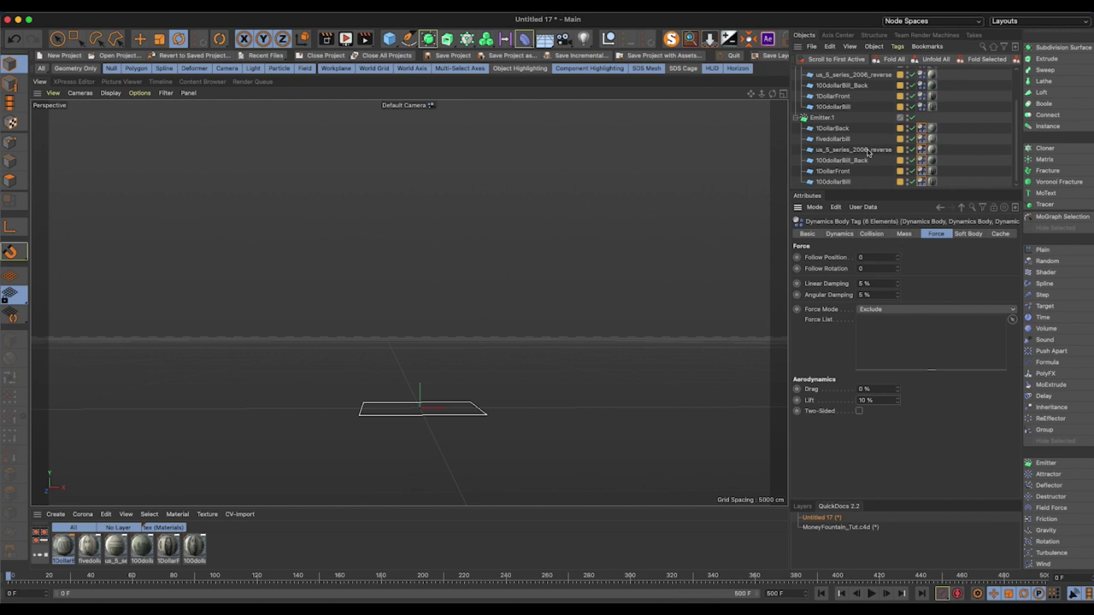
click(823, 118)
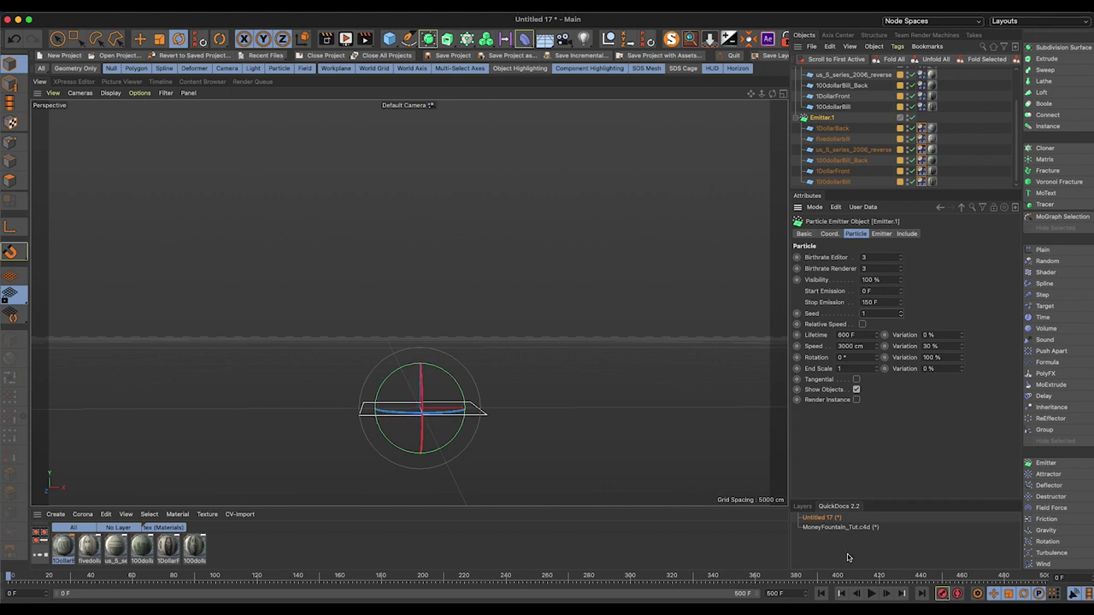
click(872, 594)
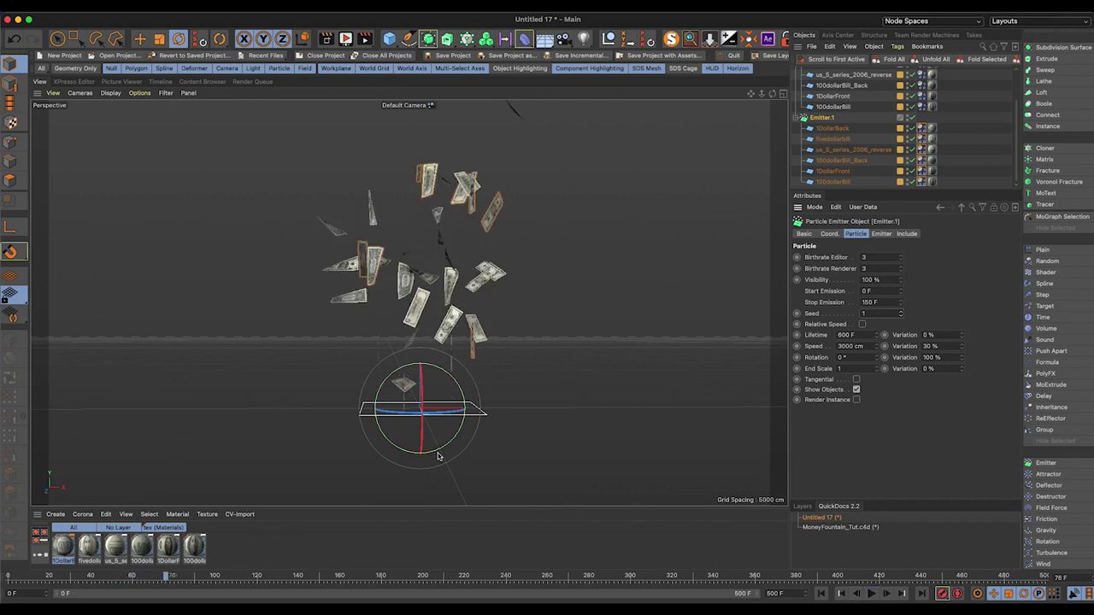
Step: Create a new material and make its color red with hue 0° and saturation 100 %
double_click(245, 544)
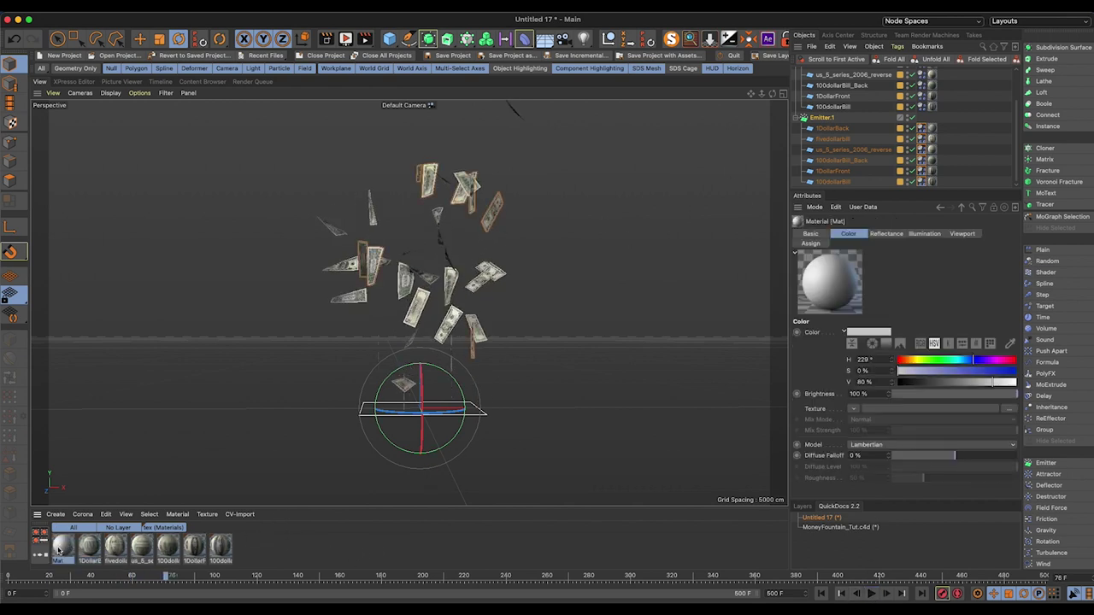
double_click(60, 548)
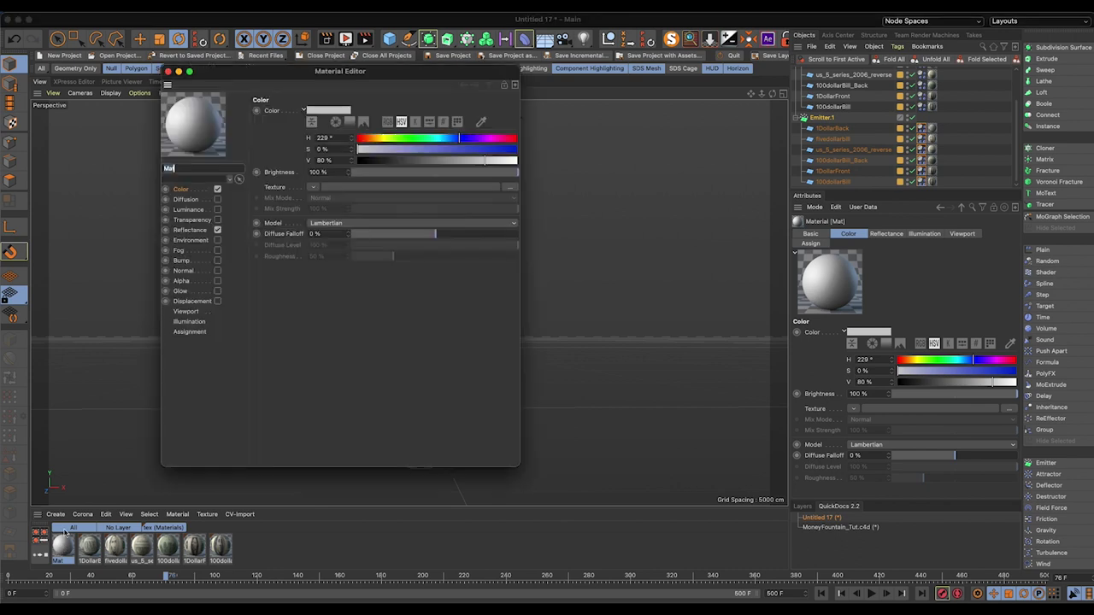
drag(414, 139, 357, 139)
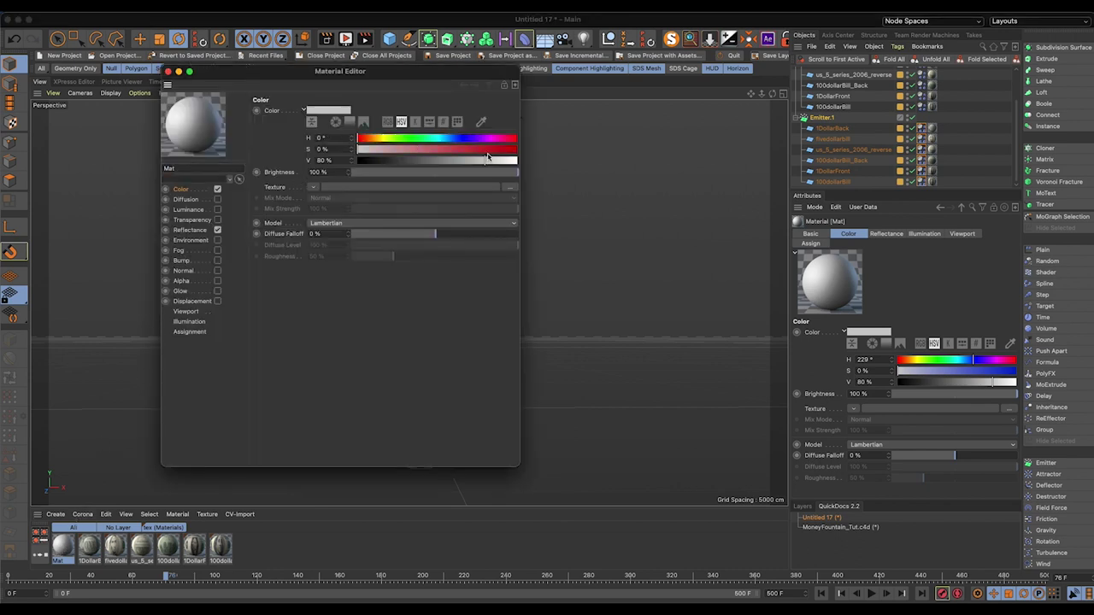
drag(488, 150, 518, 150)
drag(175, 72, 172, 73)
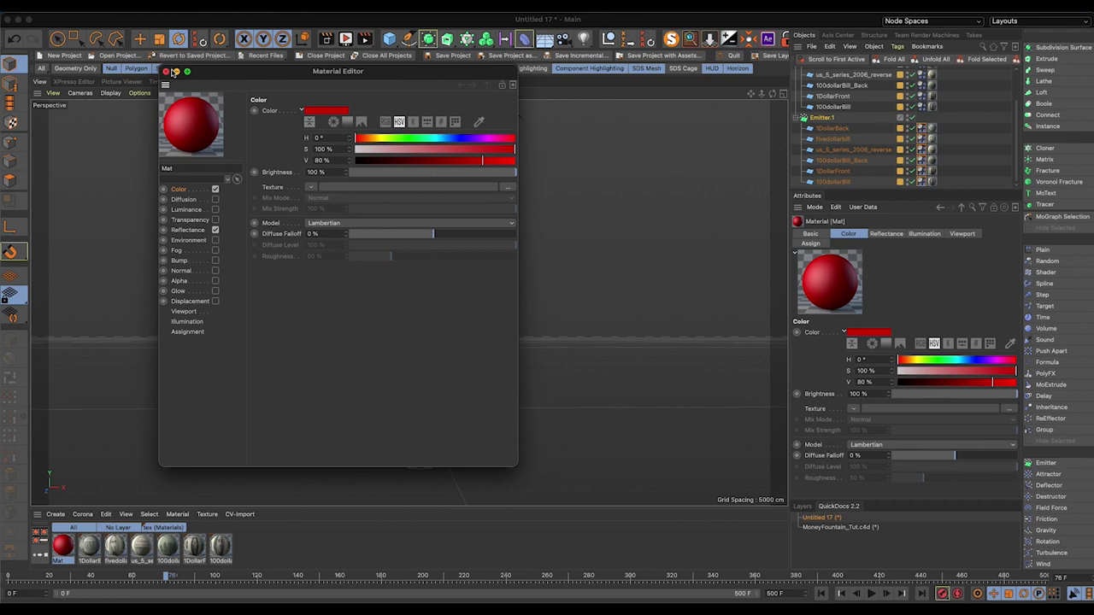
click(167, 71)
Step: Duplicate the red material and make the copy blue with hue 240° and value 100 %
ctrl+drag(56, 546, 80, 547)
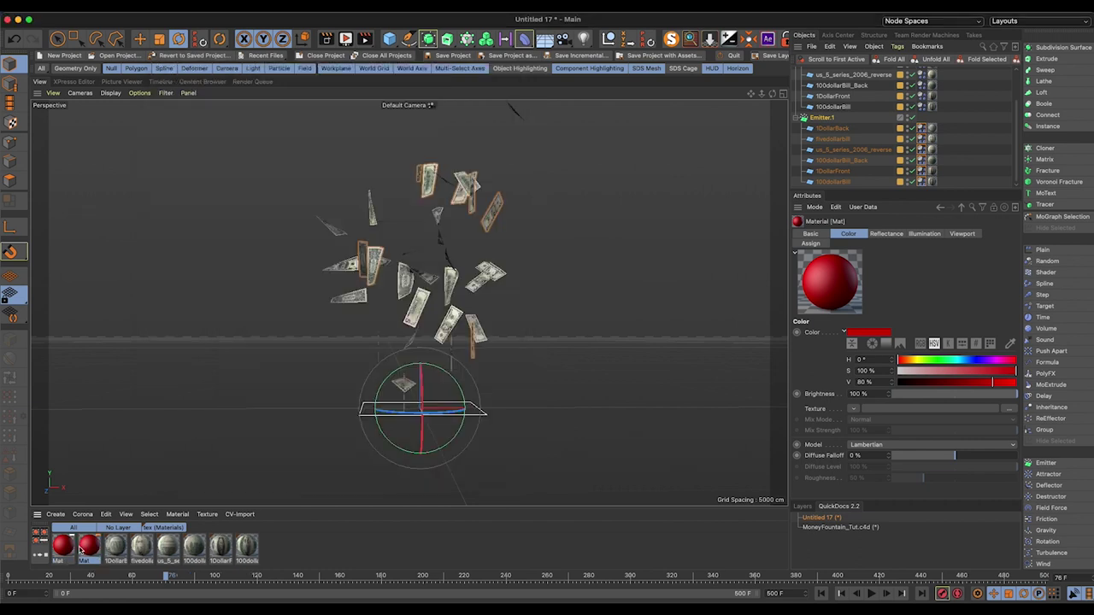
double_click(89, 547)
click(463, 138)
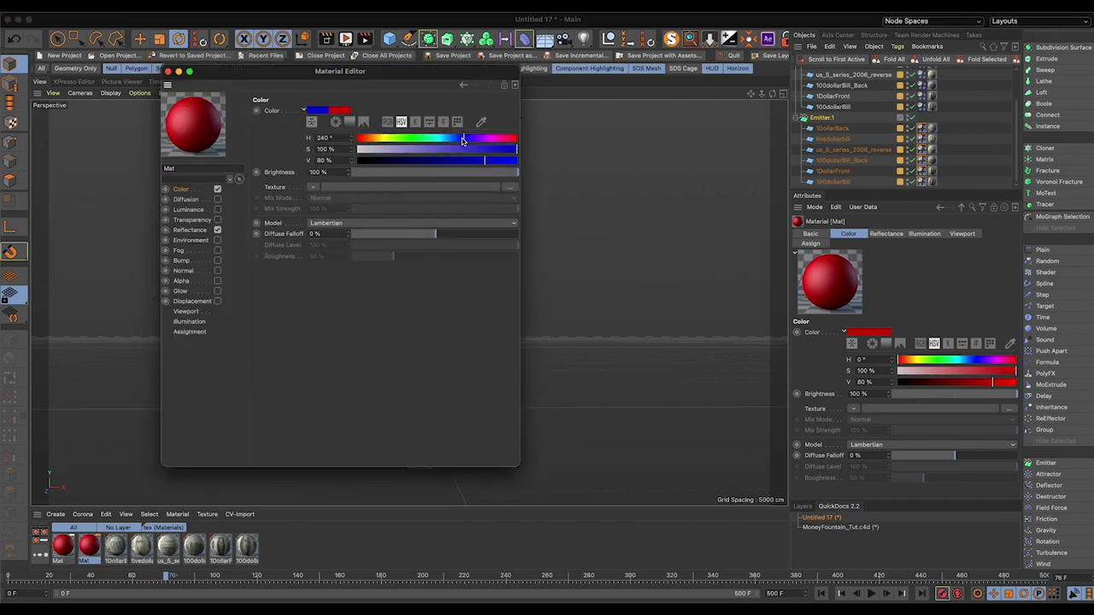
click(516, 160)
click(167, 72)
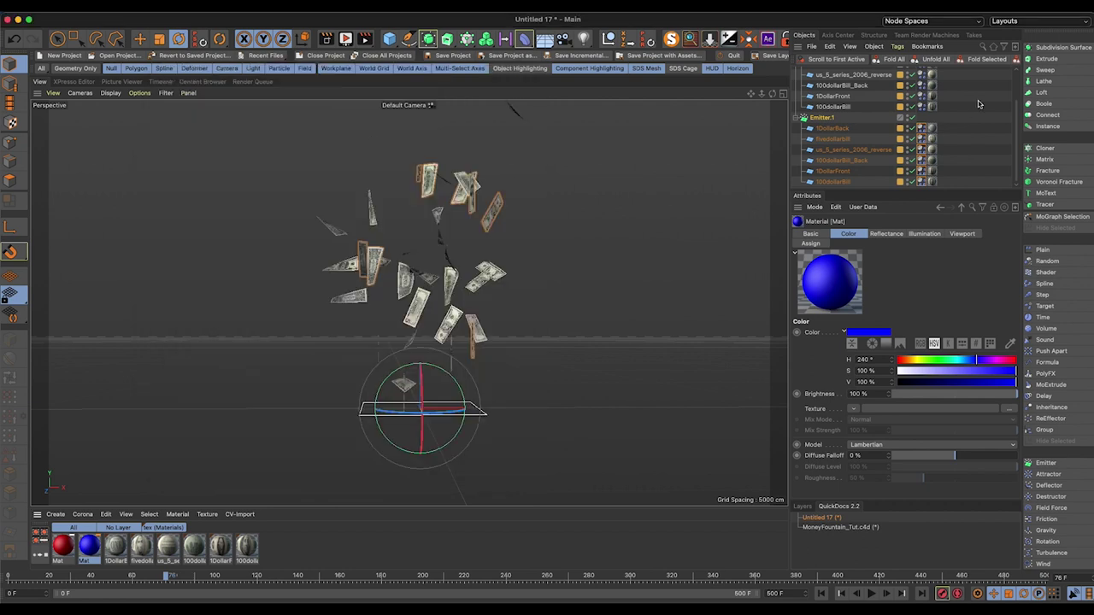
Step: Assign the red material to Emitter and the blue material to Emitter.1
drag(877, 188, 877, 333)
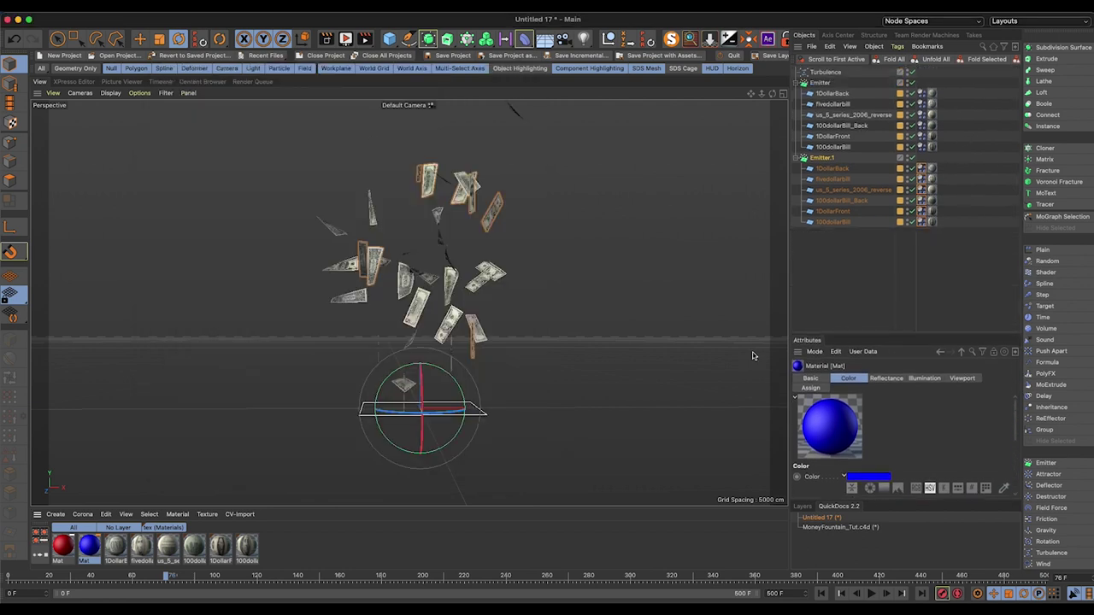
drag(826, 83, 825, 83)
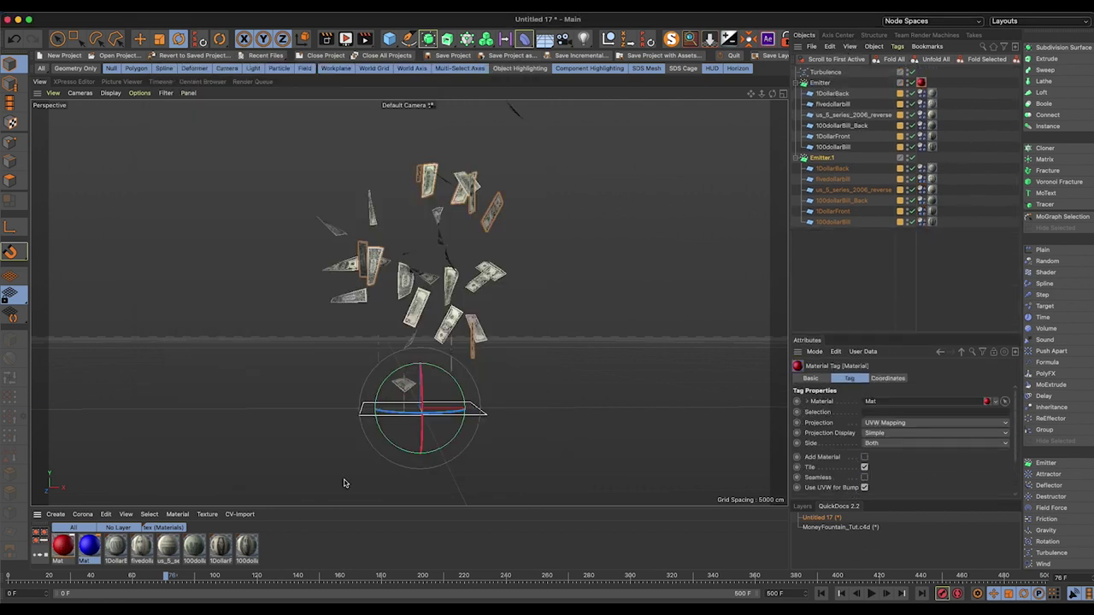
drag(830, 159, 859, 161)
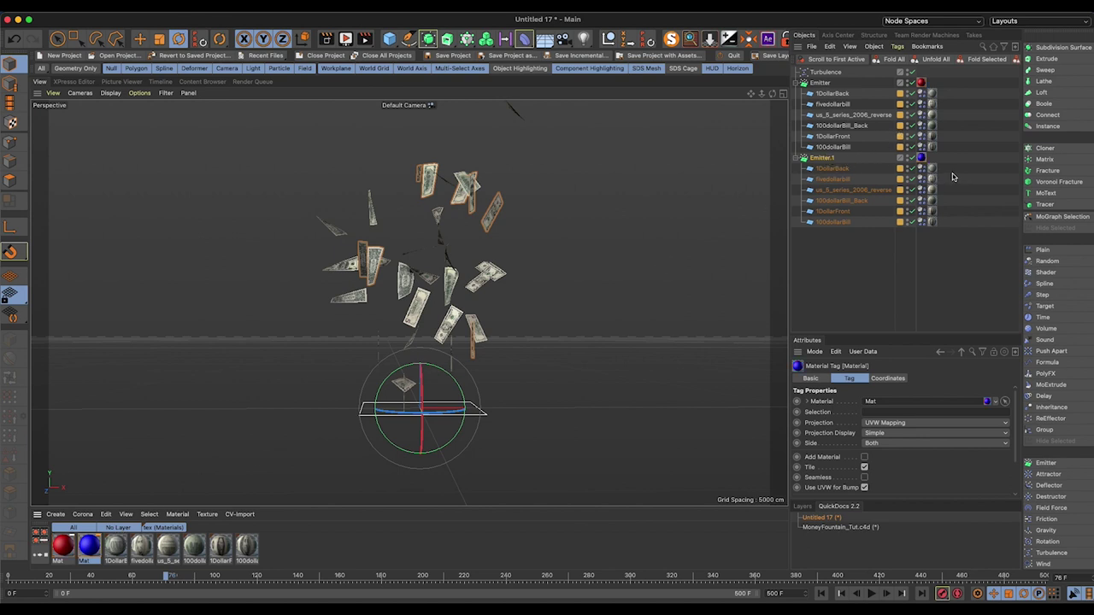
Step: Copy the red and blue material tags from the two emitters to all of their child bills
right_click(923, 82)
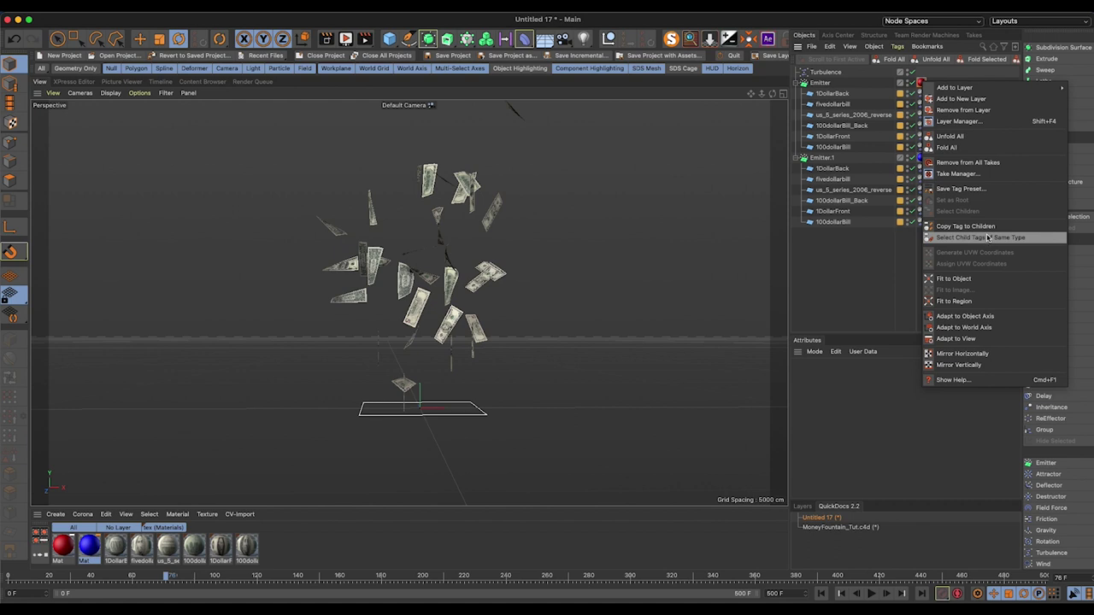
click(974, 227)
right_click(921, 159)
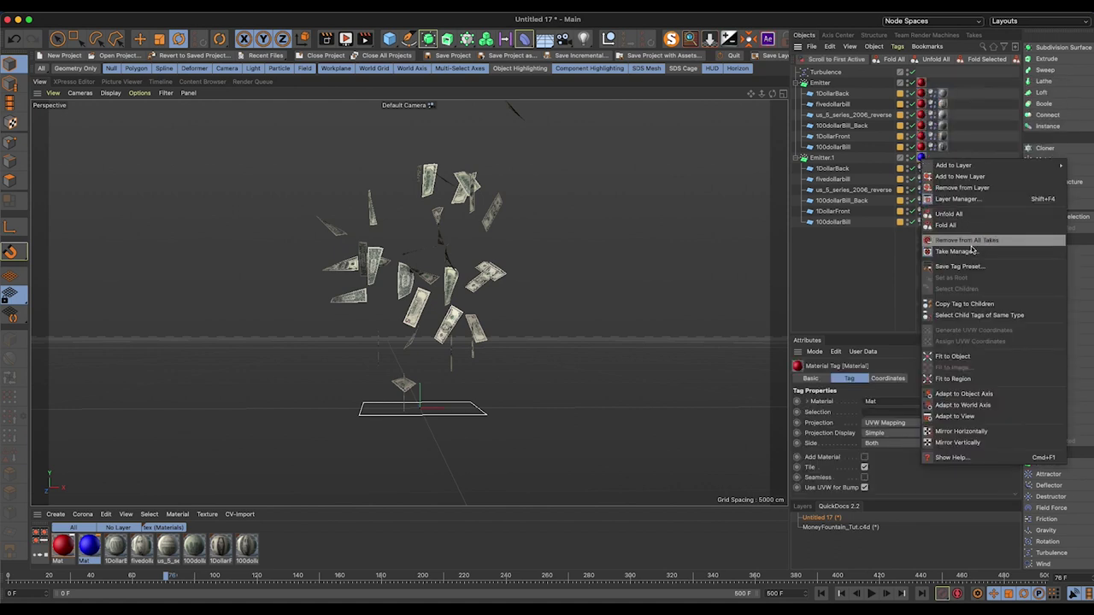
click(969, 305)
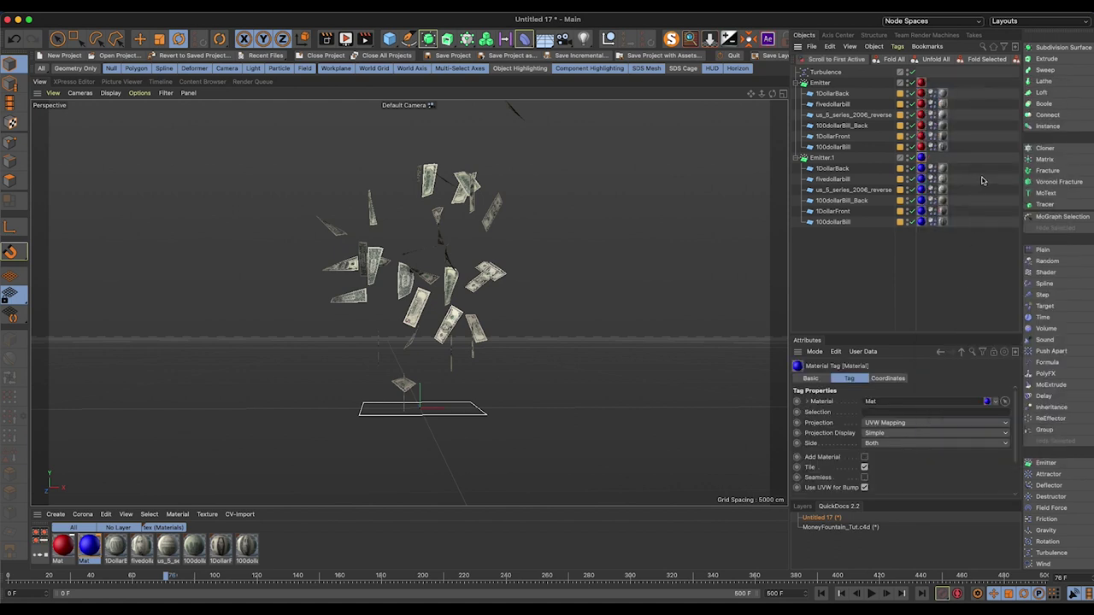
Step: Restrict the twelve dollar-bill texture tags to selection 0 and replay the animation from the start
drag(972, 82, 937, 243)
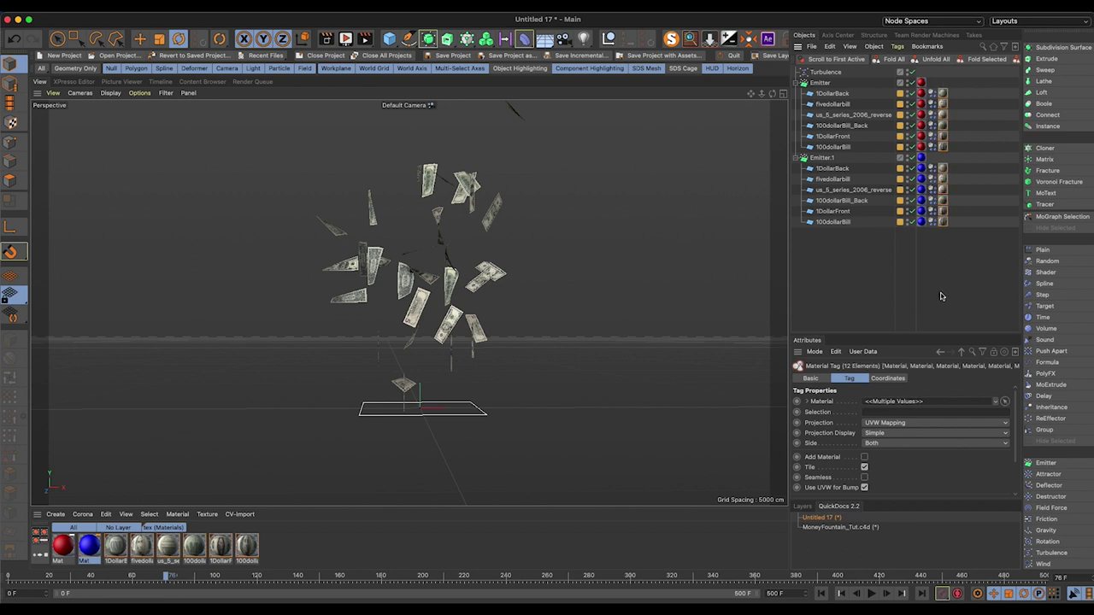
click(881, 412)
text(0)
key(Return)
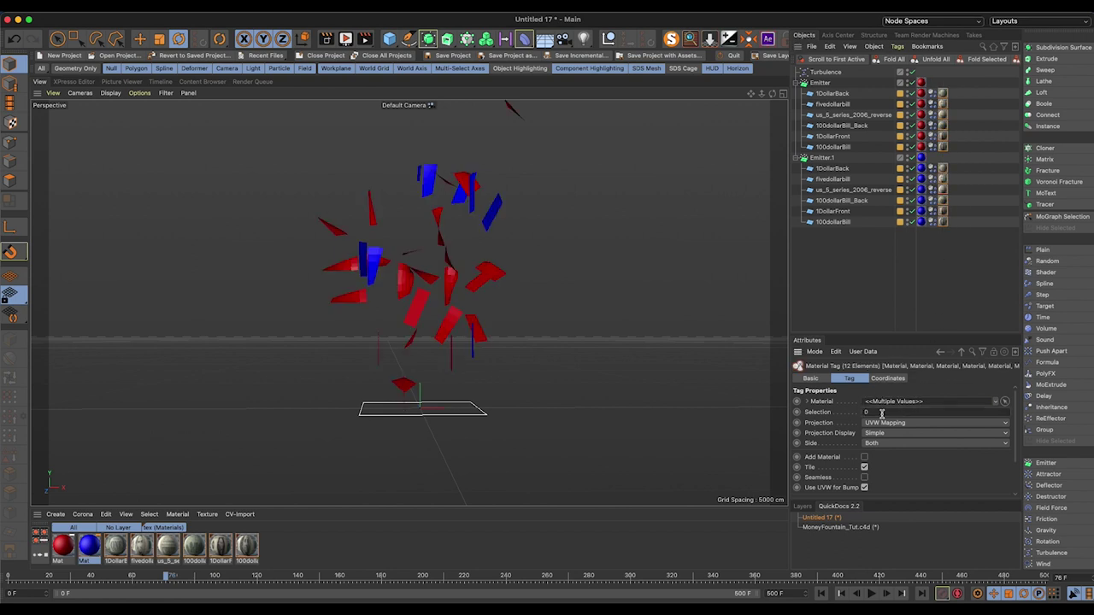
click(821, 595)
click(873, 595)
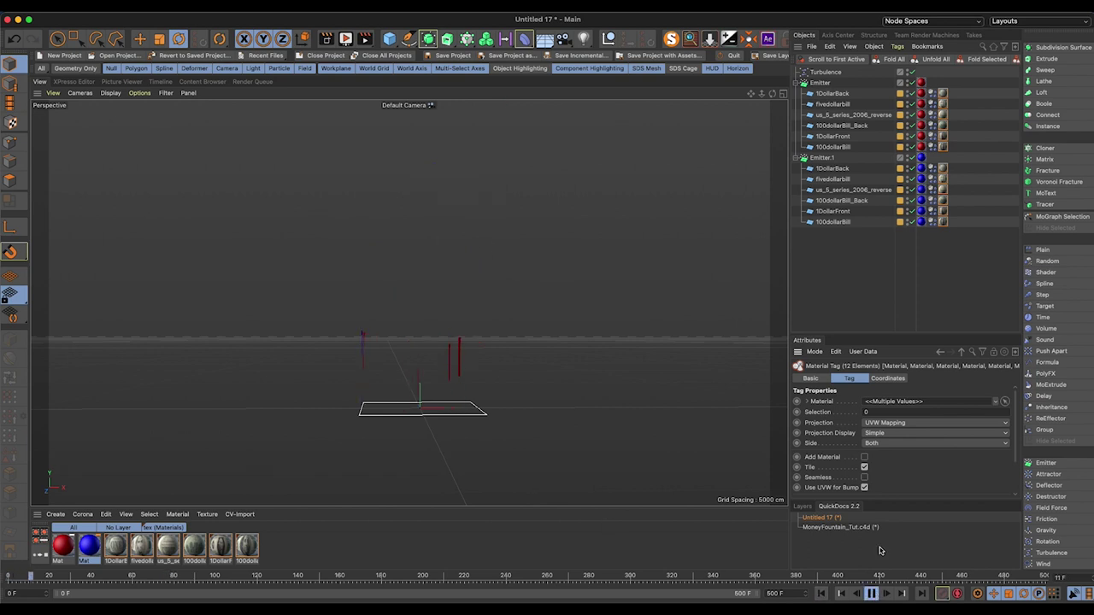
Step: Rename Emitter.1 to heavy
click(820, 159)
text(hea)
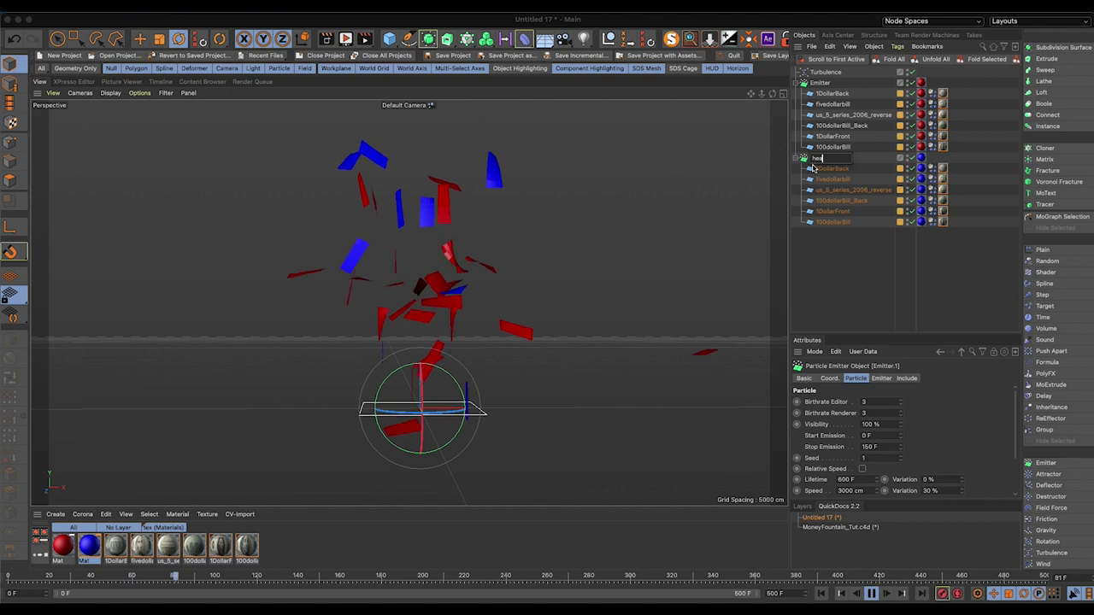
text(vy)
key(Return)
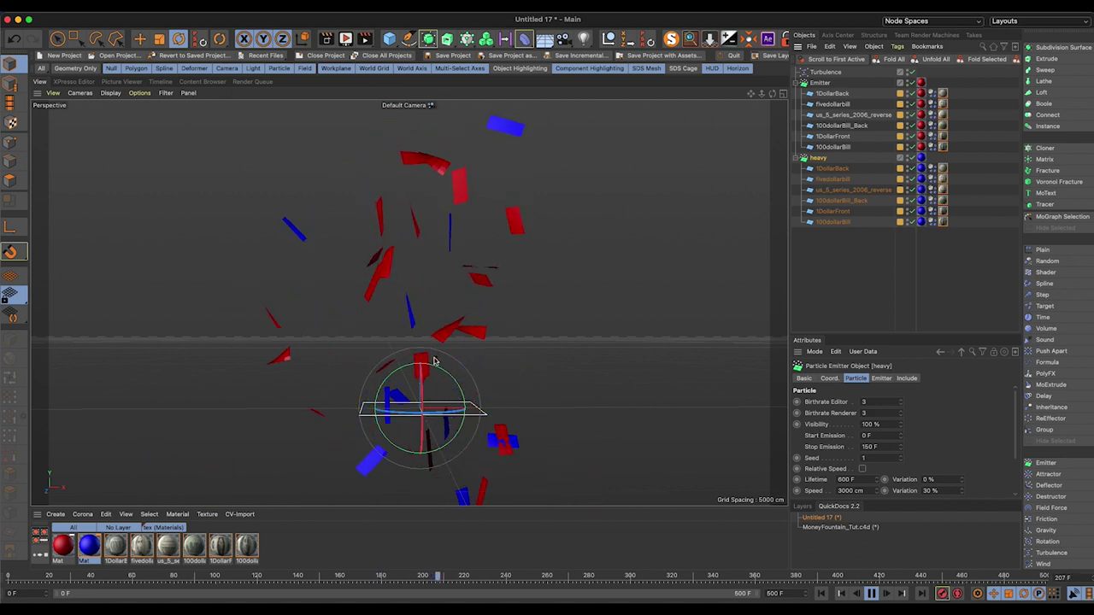
Step: Compare how the red and blue bills fall below the emitters, stop playback and rewind to frame 0
alt+drag(443, 398, 441, 303)
alt+middle_drag(441, 302, 420, 296)
alt+right_drag(420, 296, 344, 349)
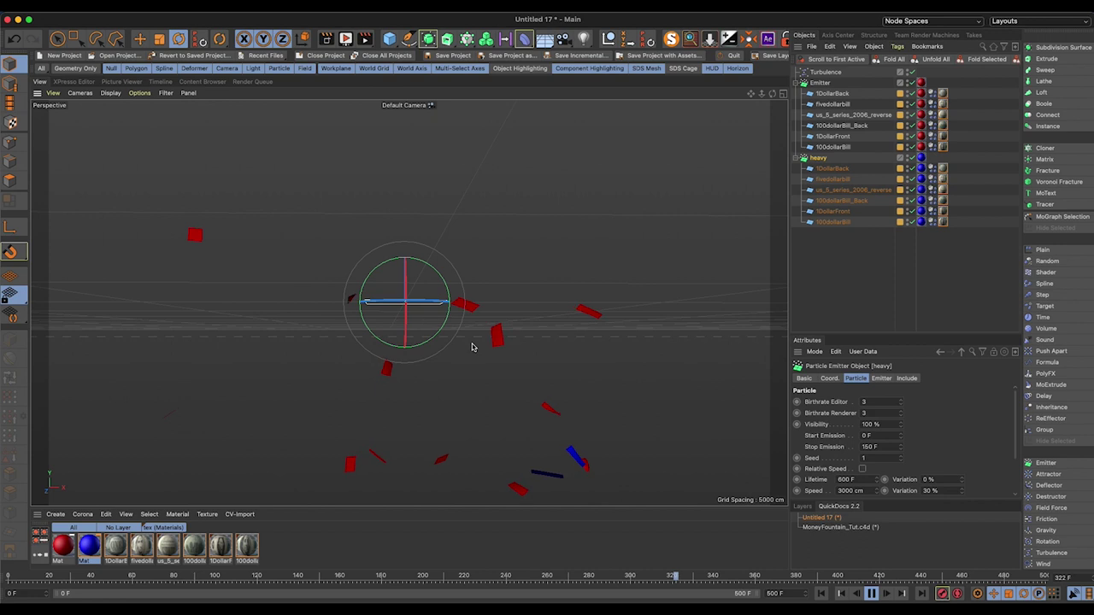
click(871, 593)
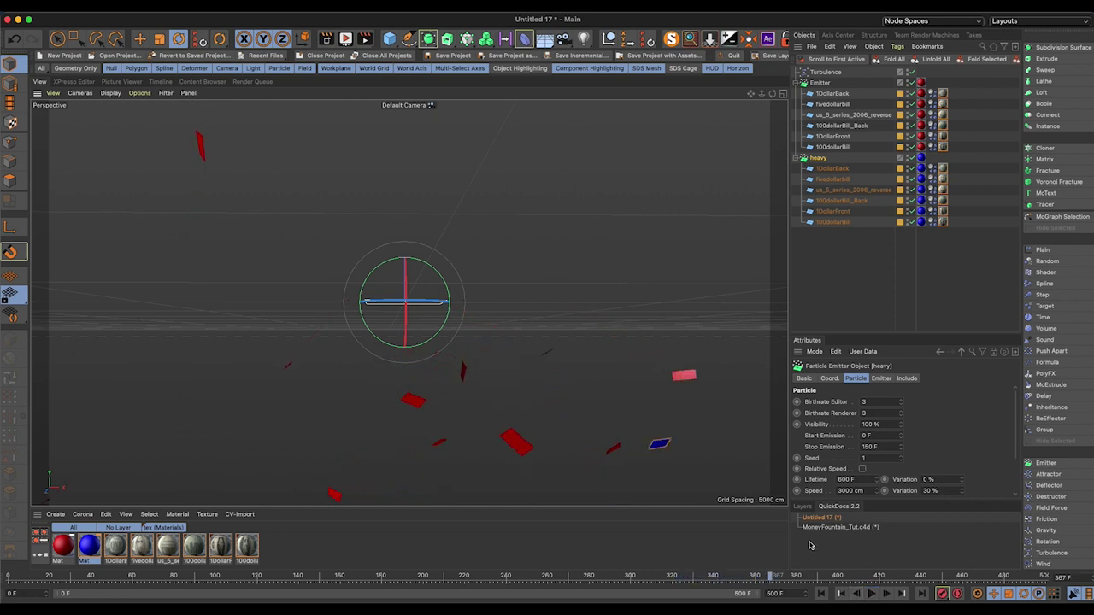
click(821, 593)
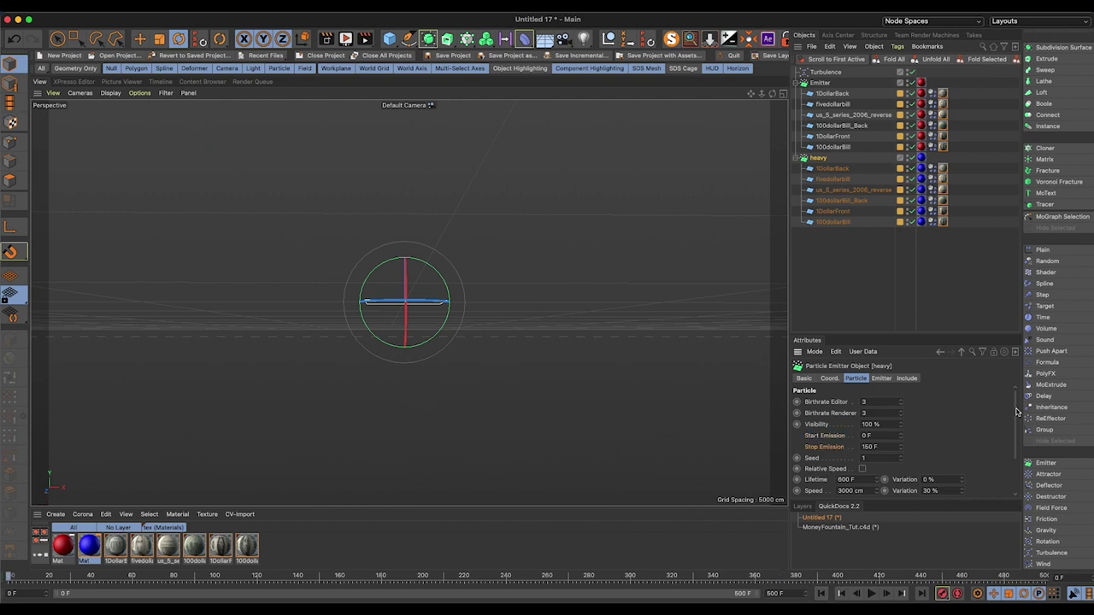
drag(1016, 412, 1010, 448)
scroll(1010, 451, up, 3)
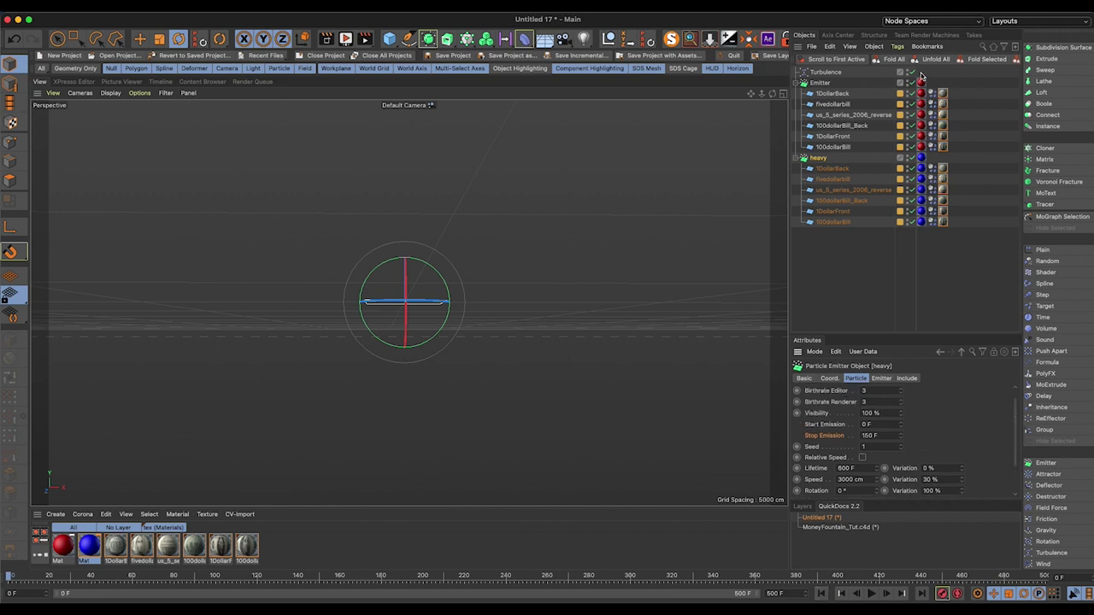
Step: Delete all red and blue material tags and clear the Selection value on the twelve dollar-bill texture tags
drag(920, 76, 917, 231)
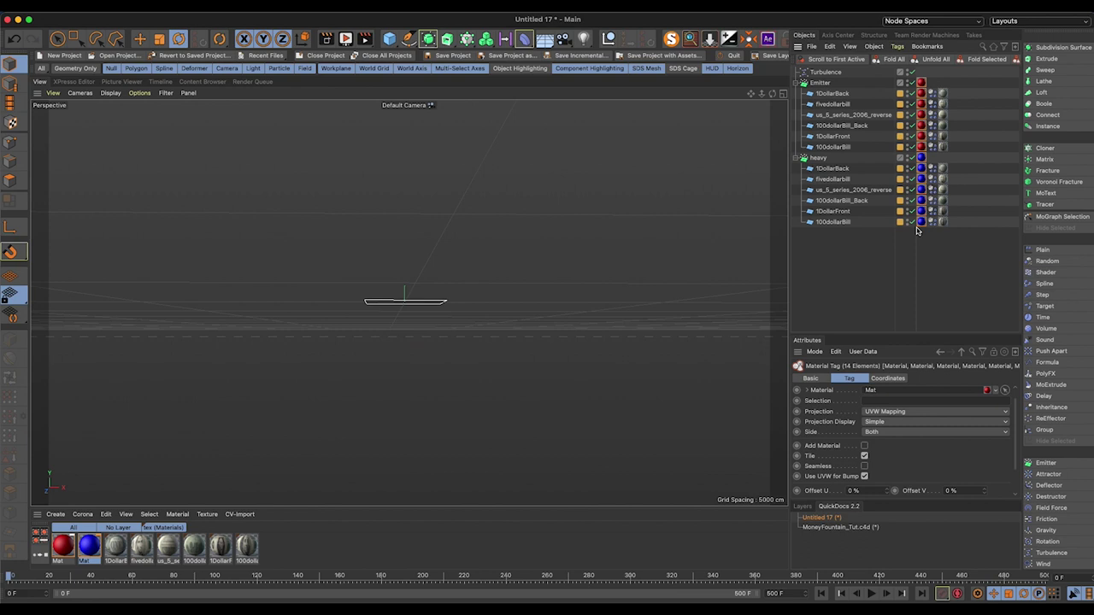
key(Delete)
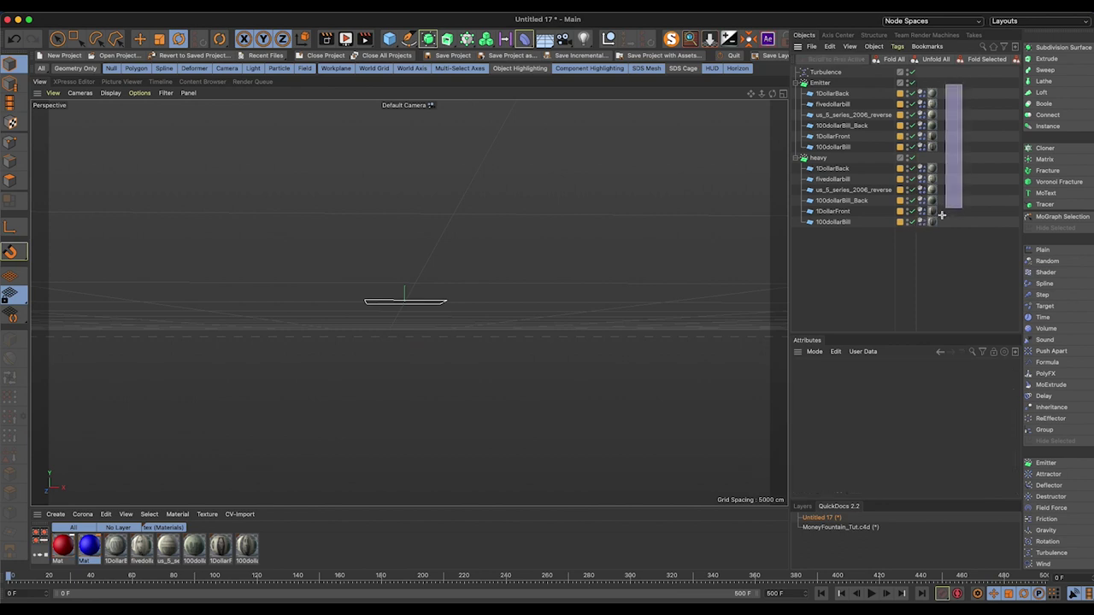
drag(942, 215, 940, 218)
click(902, 411)
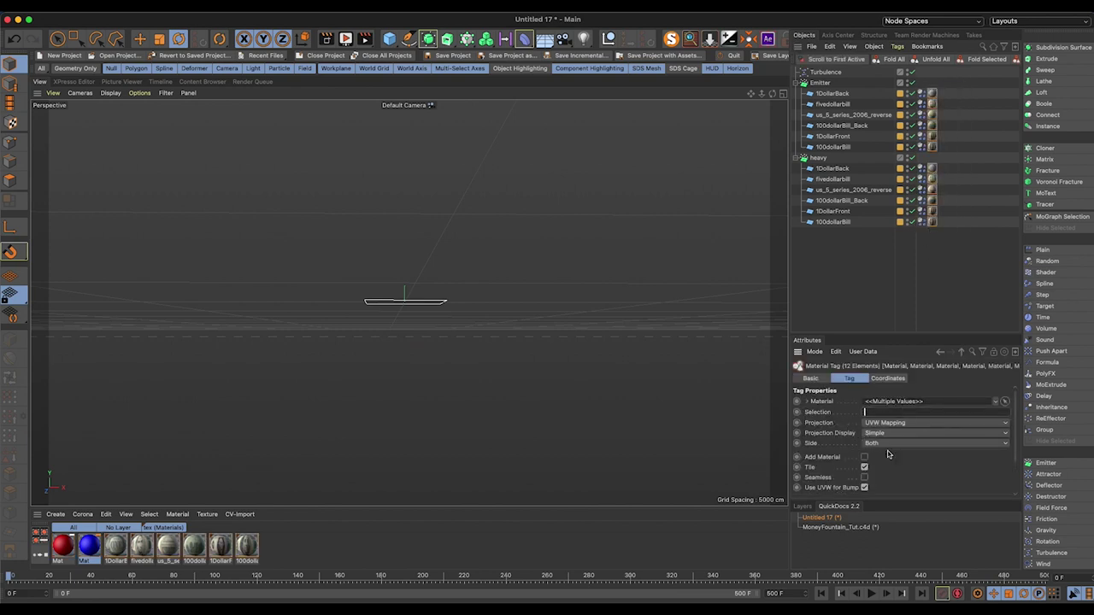
scroll(887, 454, down, 1)
click(860, 276)
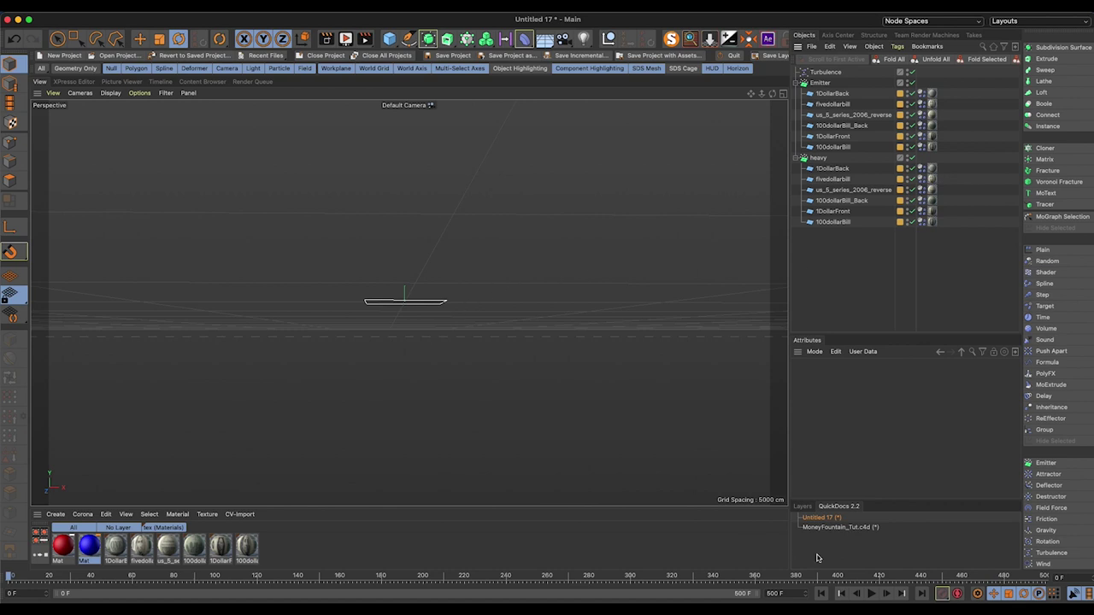
Step: Play the fountain with its dollar-bill textures, examine it up close and rewind to the start
click(871, 593)
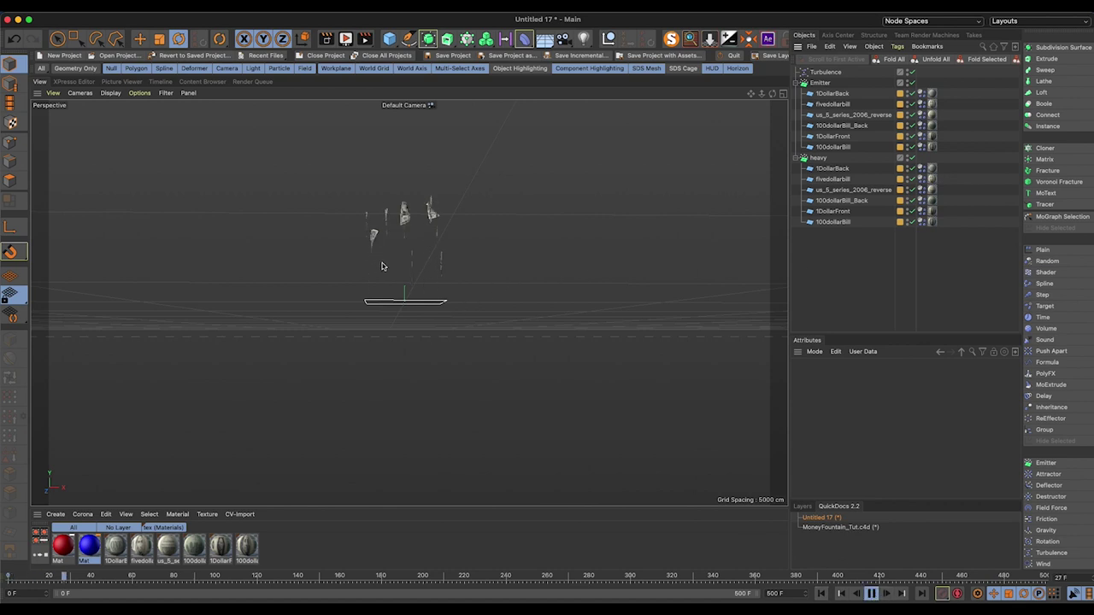
alt+right_drag(386, 275, 466, 251)
alt+middle_drag(467, 252, 395, 401)
alt+right_drag(376, 348, 313, 352)
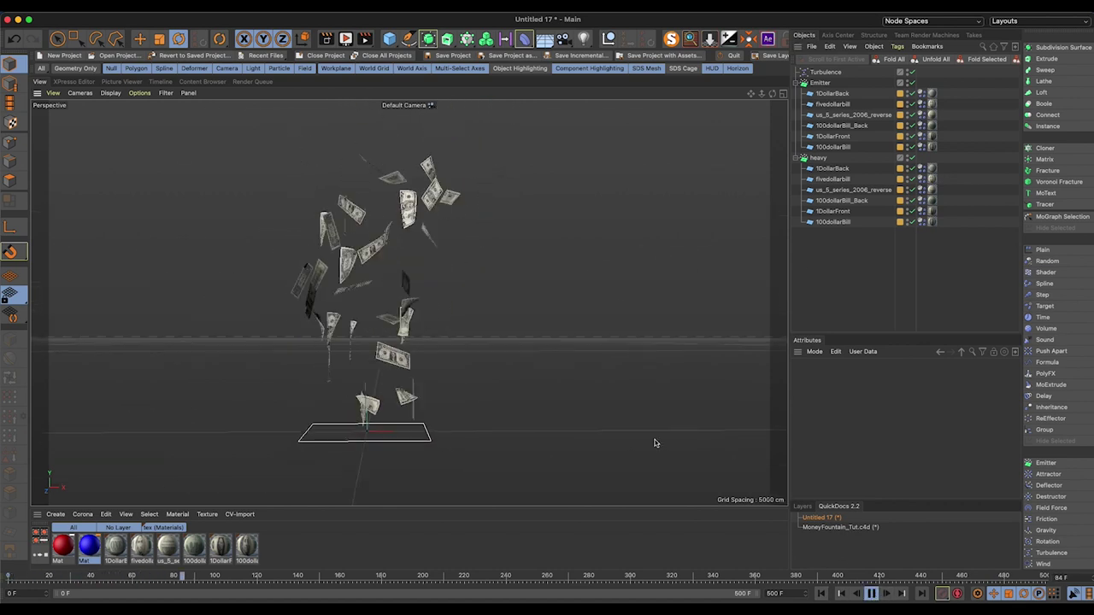
click(821, 593)
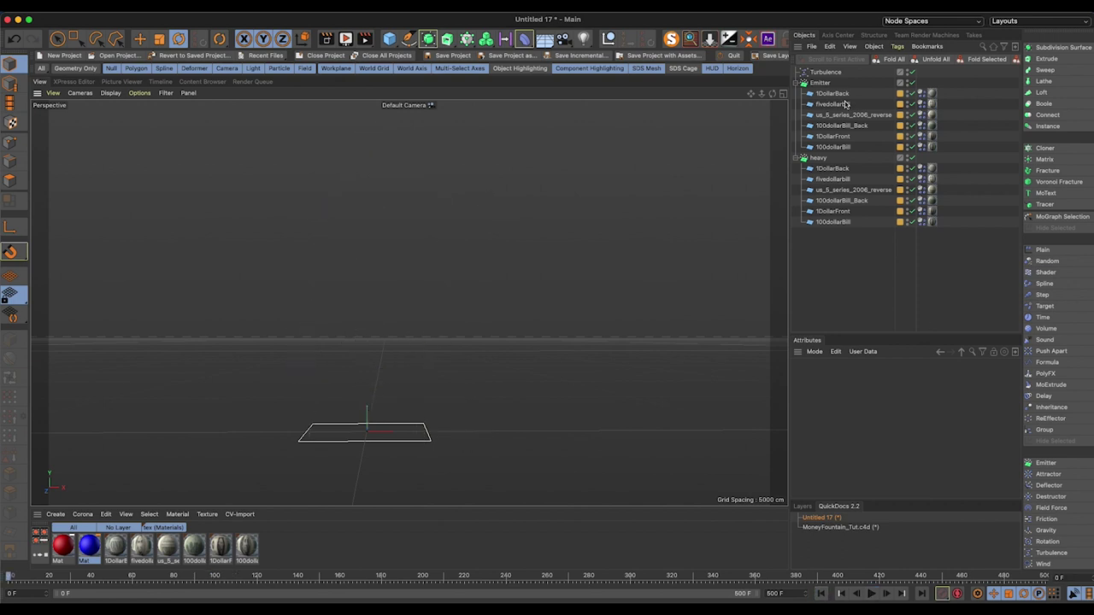
Step: Set the editor and renderer birthrates to 20 on Emitter and 6 on the heavy emitter, and play the fountain
click(822, 83)
click(880, 403)
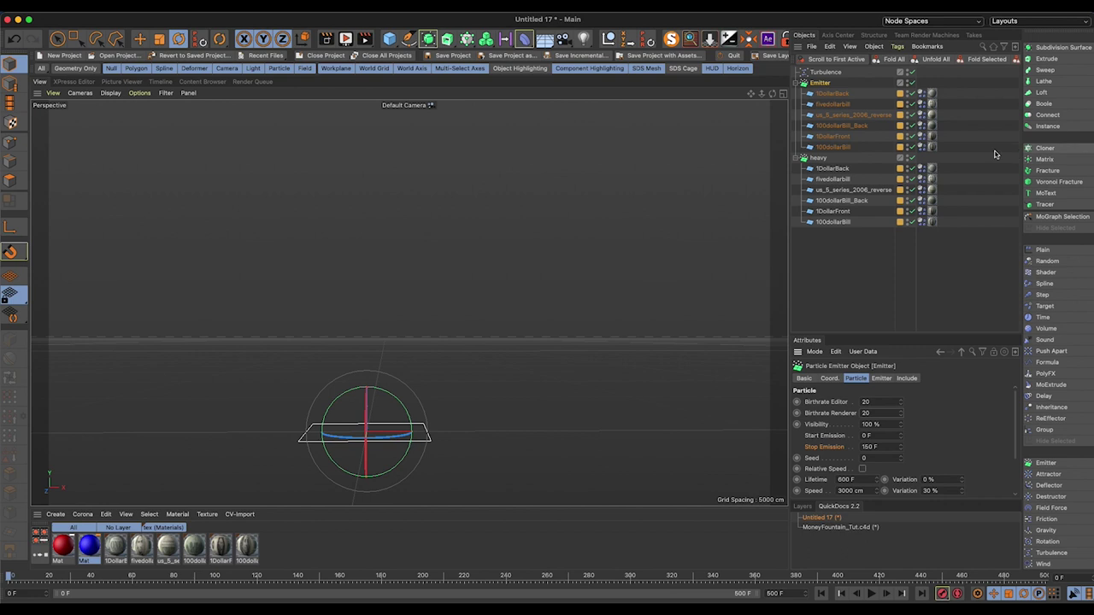
click(833, 158)
click(880, 402)
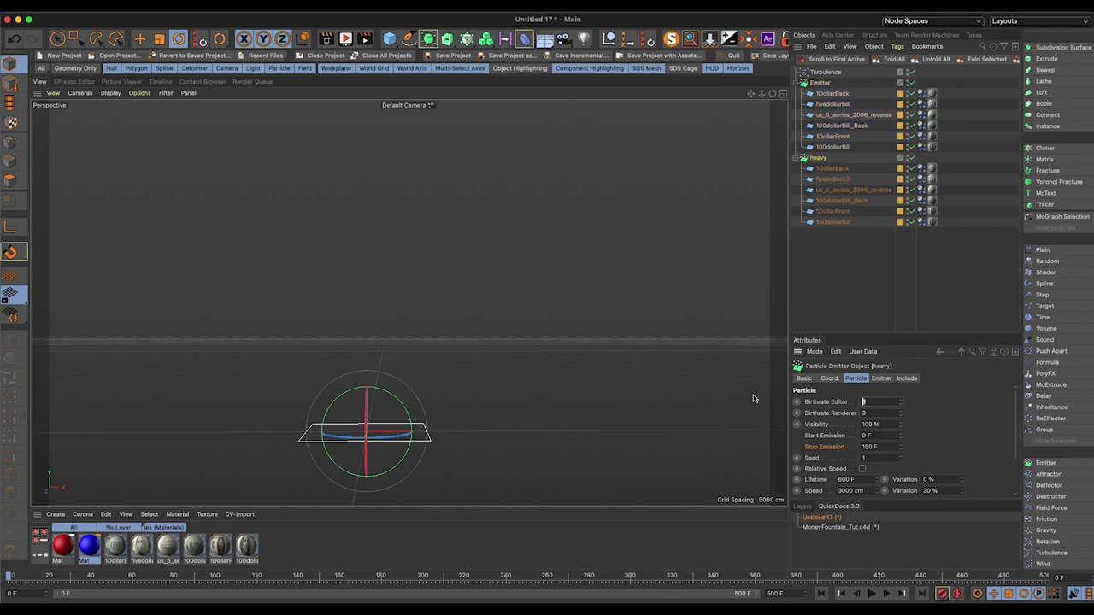
click(871, 593)
alt+middle_drag(319, 357, 342, 282)
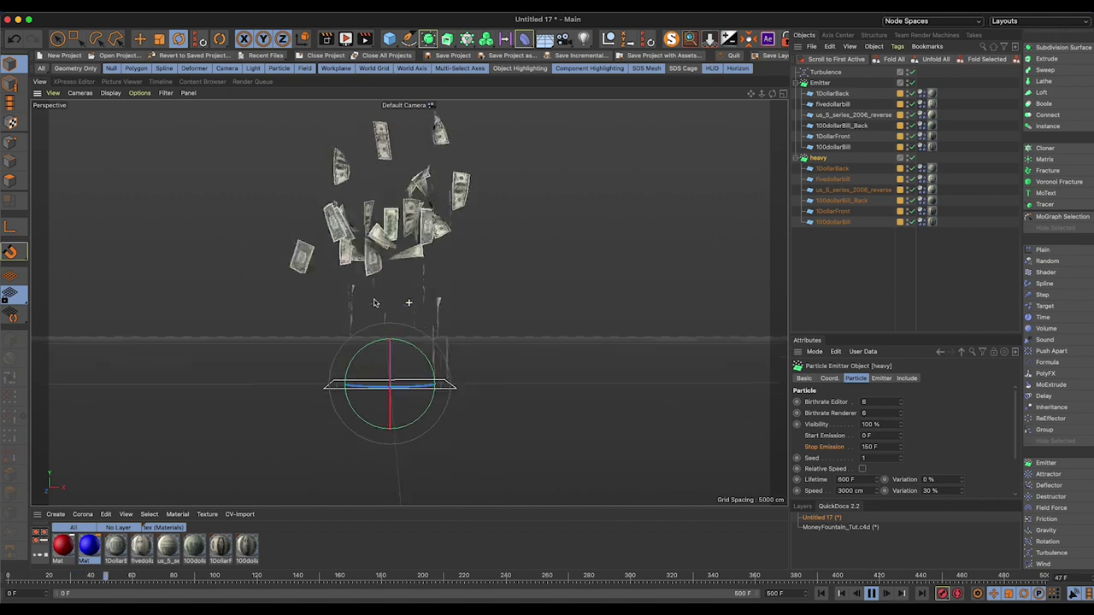
Step: Stop playback and set the gravity in the project's general dynamics settings to 1500 cm
alt+drag(341, 282, 339, 312)
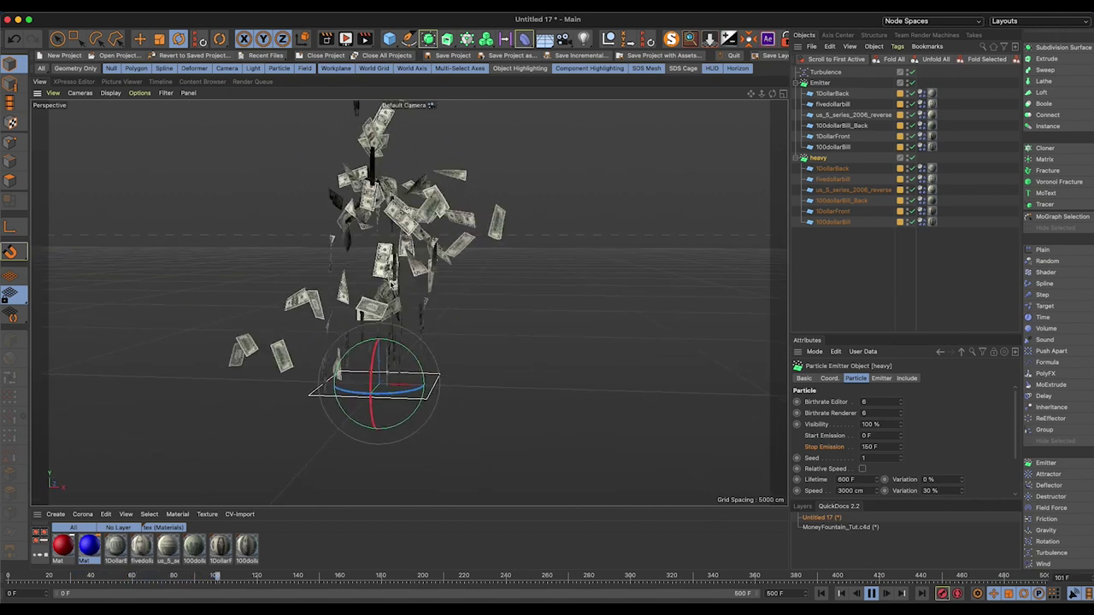
click(871, 594)
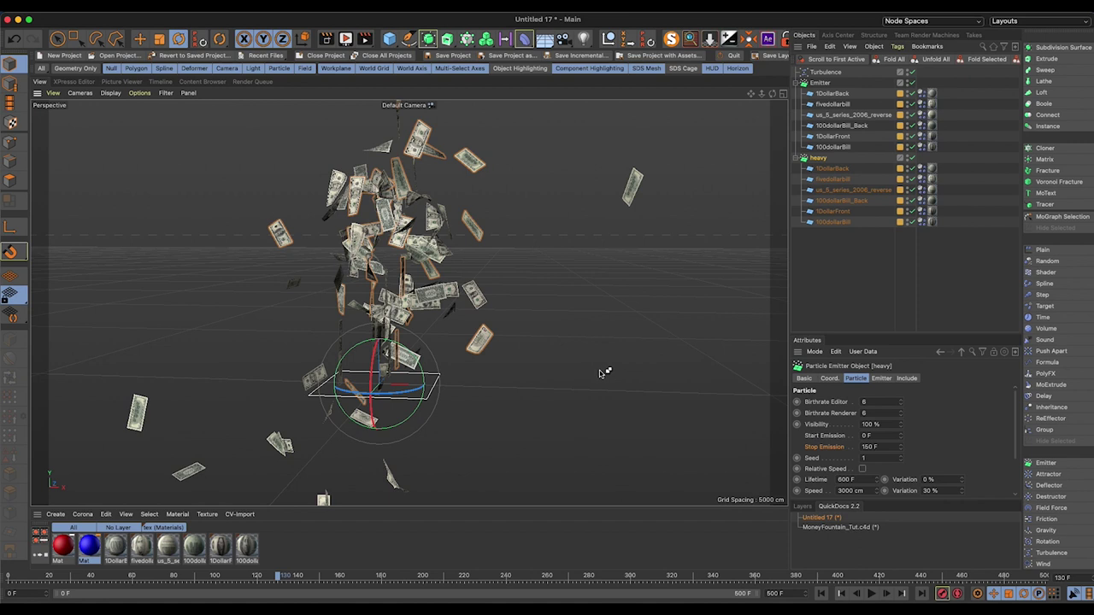
key(ctrl+d)
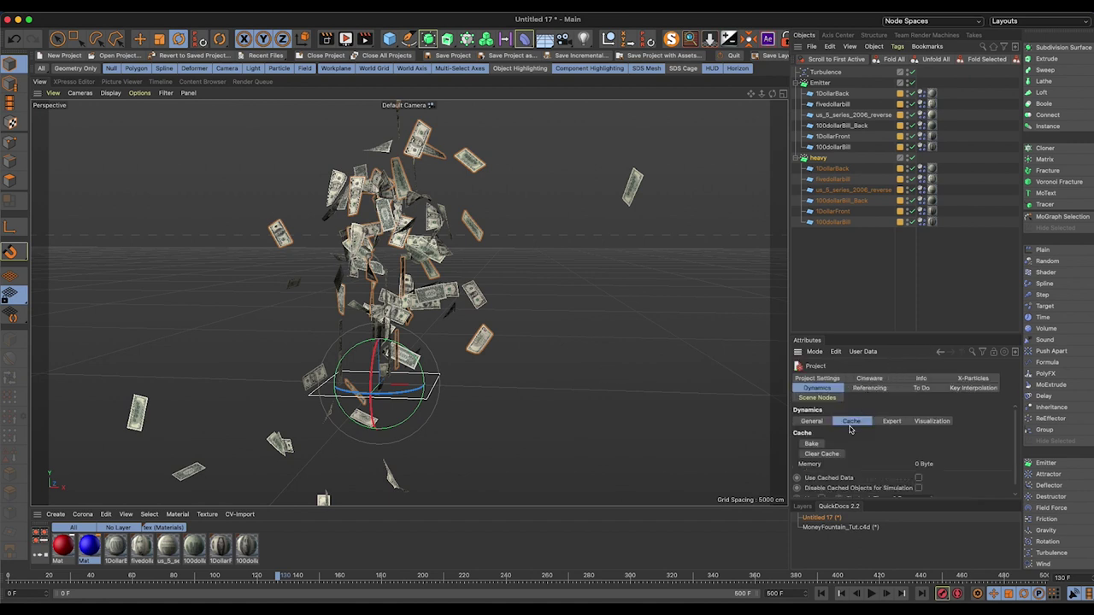
drag(907, 333, 896, 235)
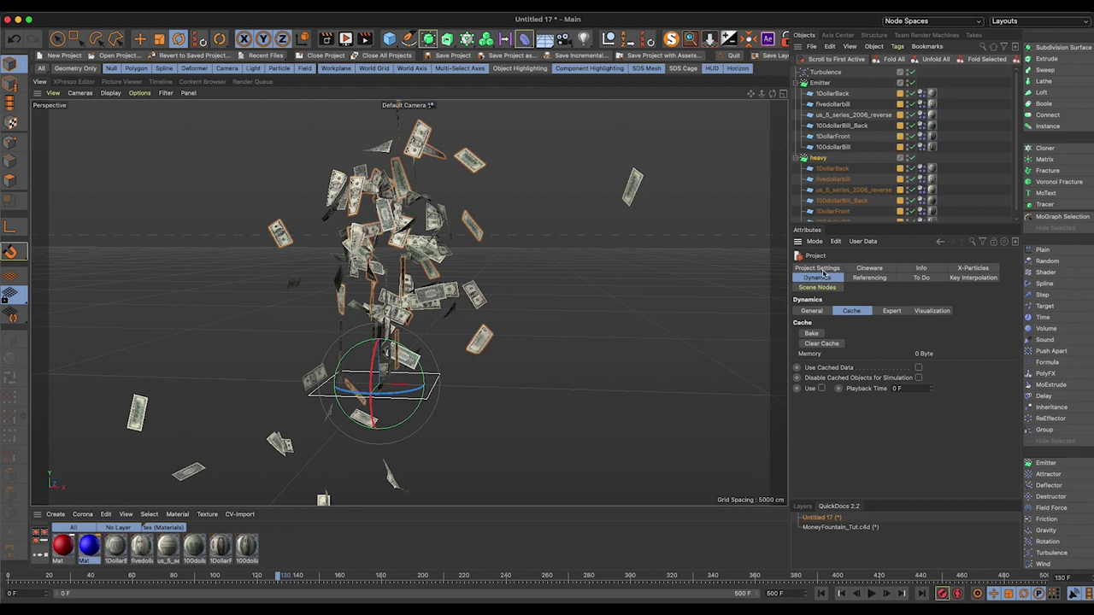
click(809, 311)
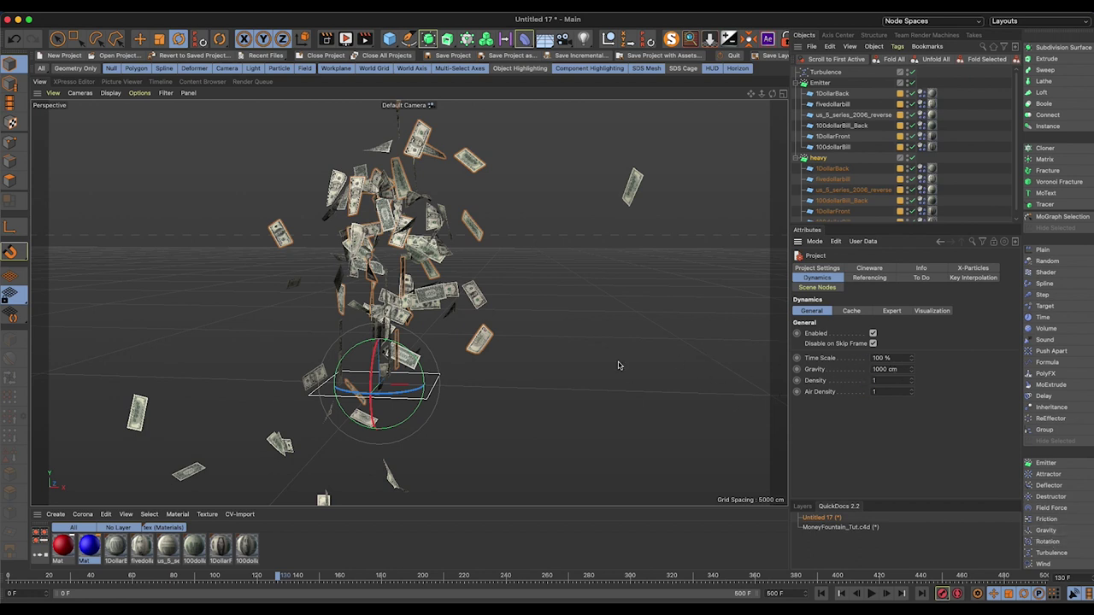
click(886, 372)
Step: Replay the fountain from frame 0, watch how the bills rise and fall, and stop at frame 241
click(821, 593)
click(871, 593)
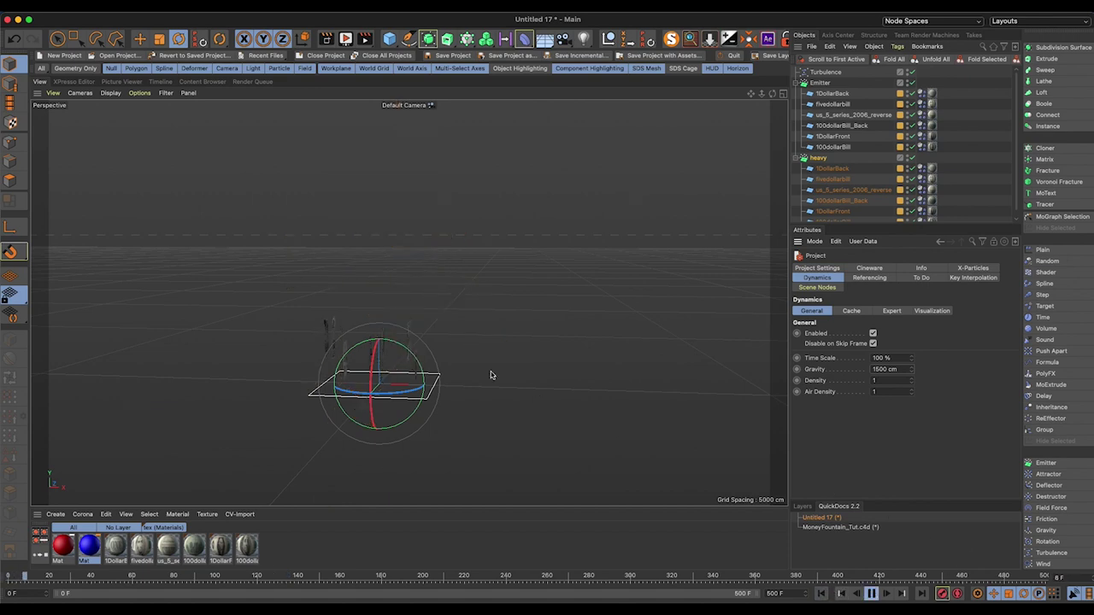
mouse_move(388, 376)
alt+mouse_down()
mouse_move(401, 381)
mouse_move(416, 341)
mouse_move(385, 368)
alt+mouse_up()
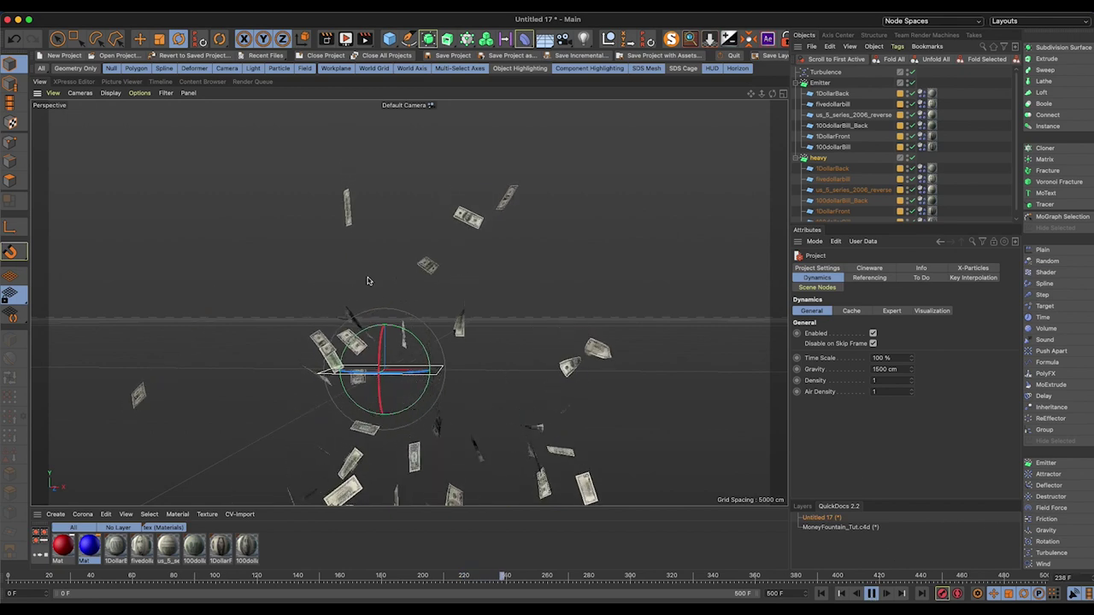
click(871, 593)
Step: Examine up close, from several angles, the area where the five-dollar bill meets the one-dollar bill
alt+right_drag(346, 382, 420, 327)
alt+drag(420, 327, 475, 307)
scroll(473, 308, up, 8)
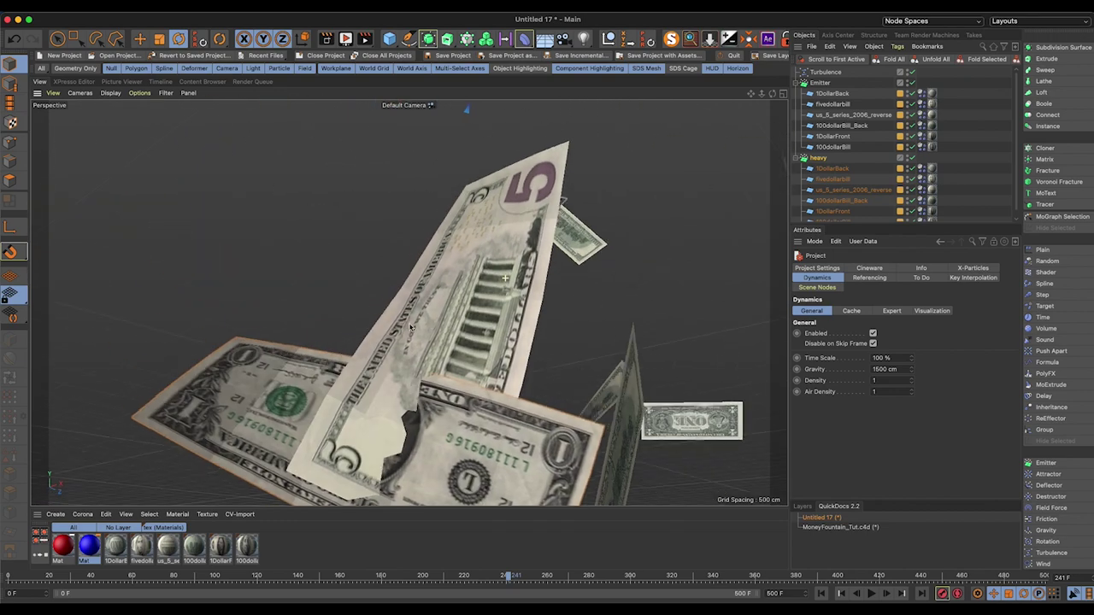
alt+drag(495, 299, 664, 197)
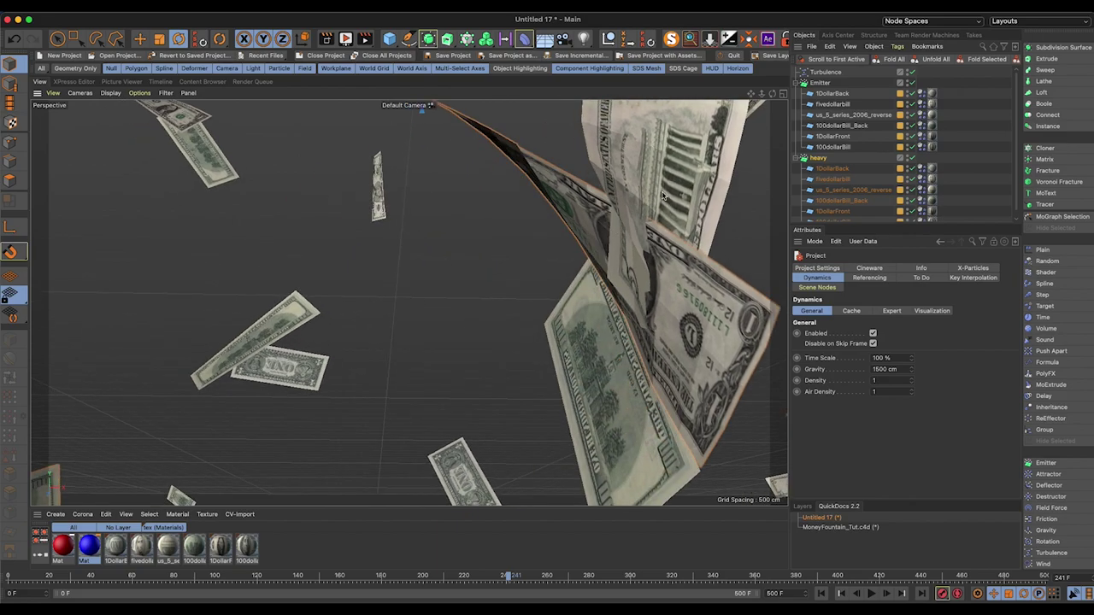
alt+drag(609, 306, 501, 217)
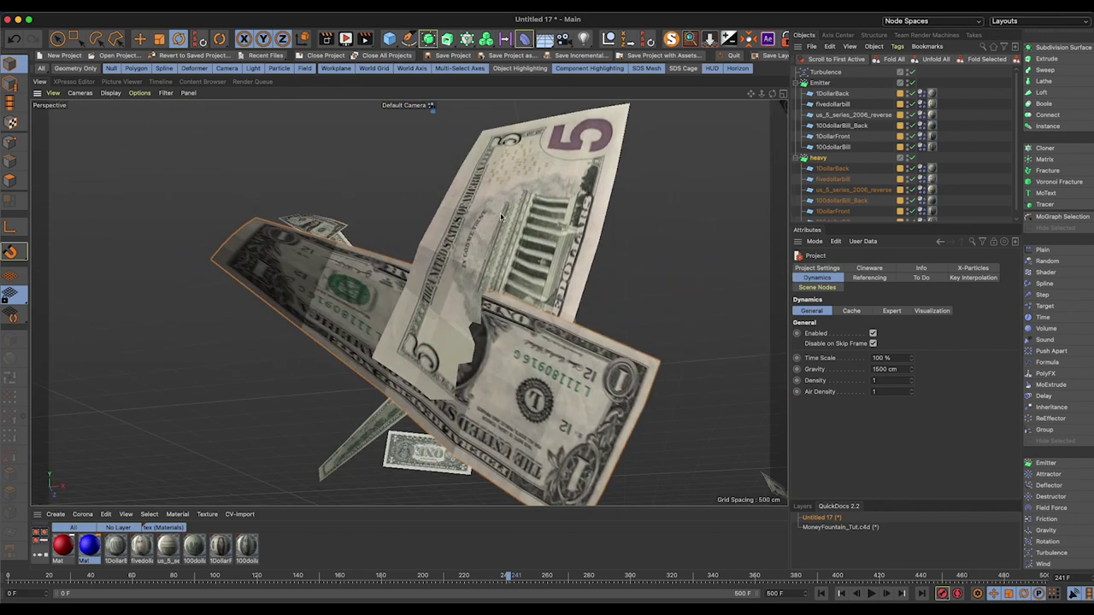
alt+drag(499, 289, 346, 334)
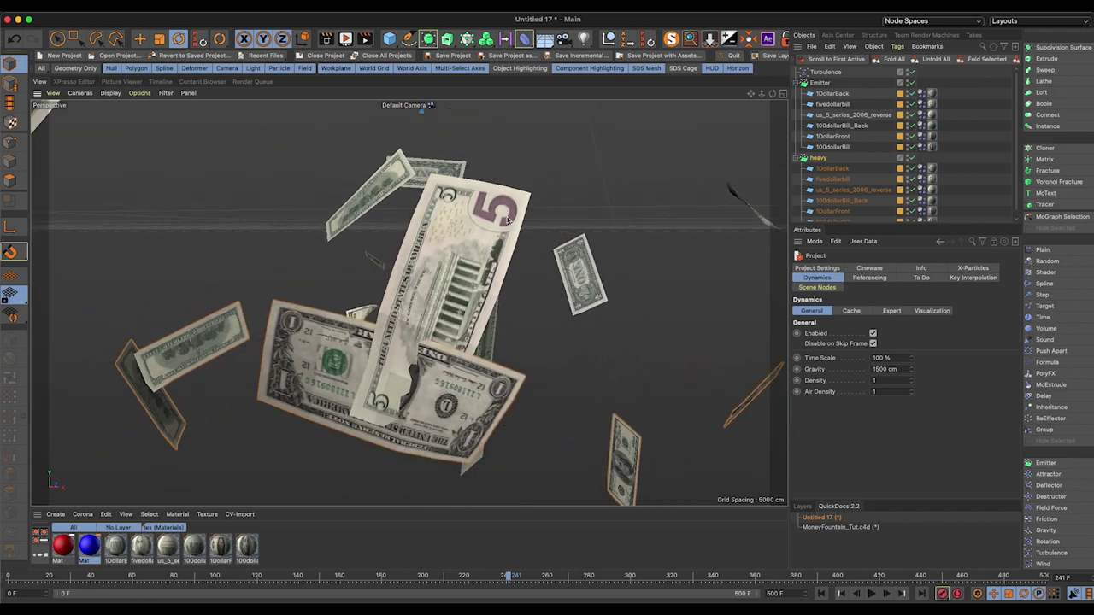
alt+drag(463, 362, 468, 325)
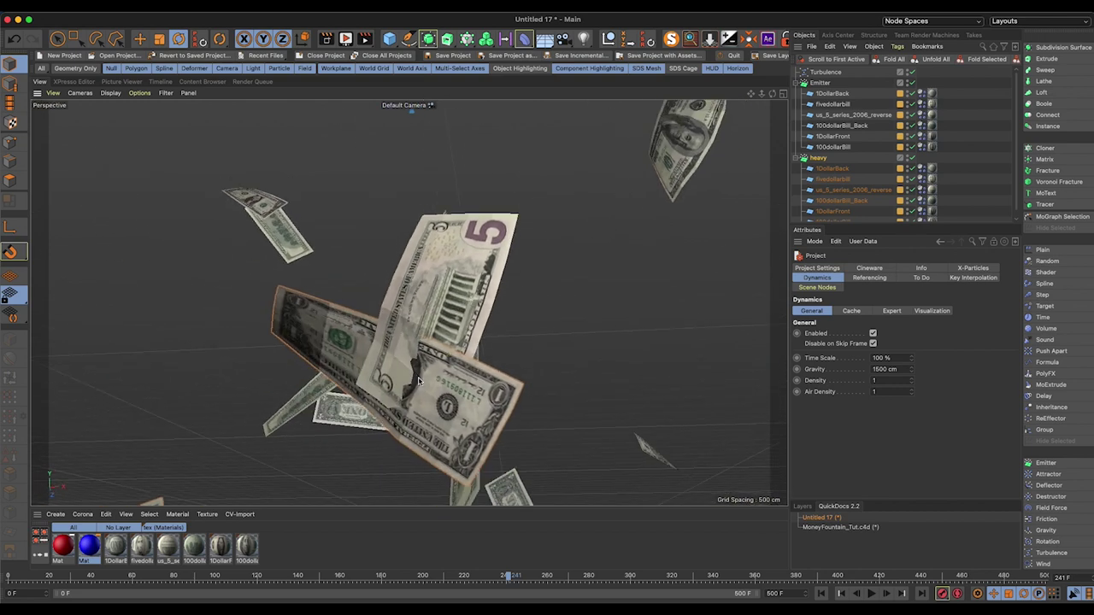
alt+drag(413, 372, 392, 303)
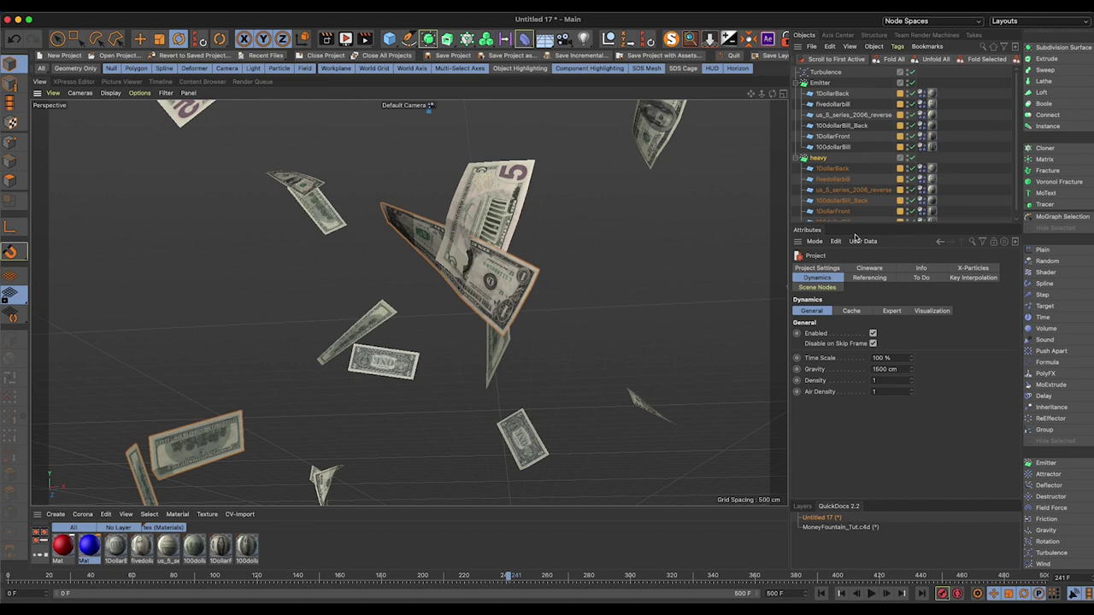
Step: Select Emitter to highlight its bills and examine how they mix with the heavy emitter's bills from several angles
click(822, 83)
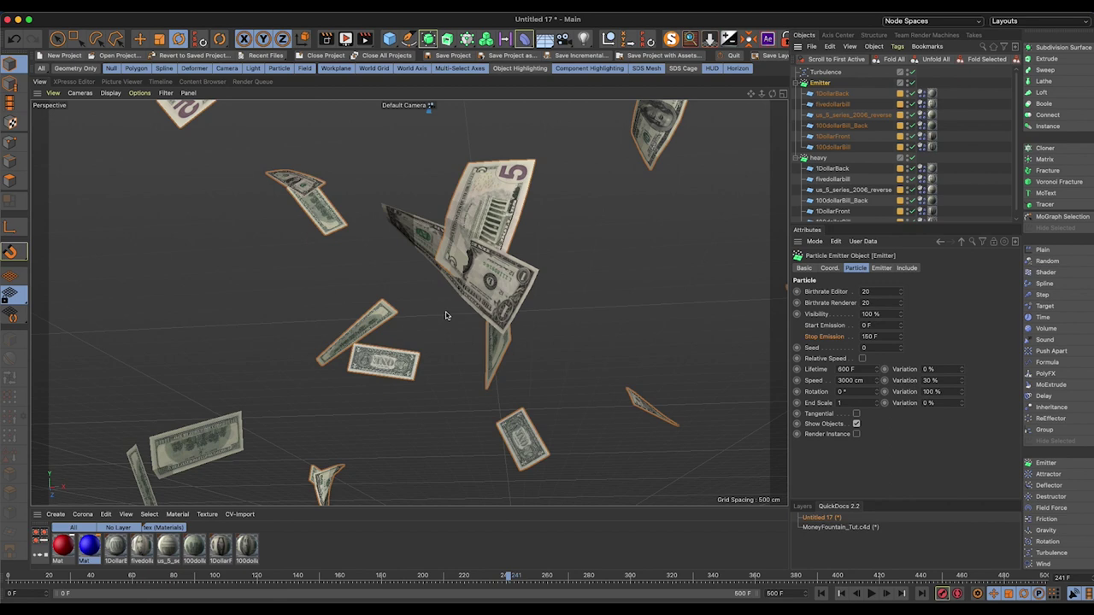
alt+drag(446, 316, 449, 262)
alt+drag(357, 204, 417, 243)
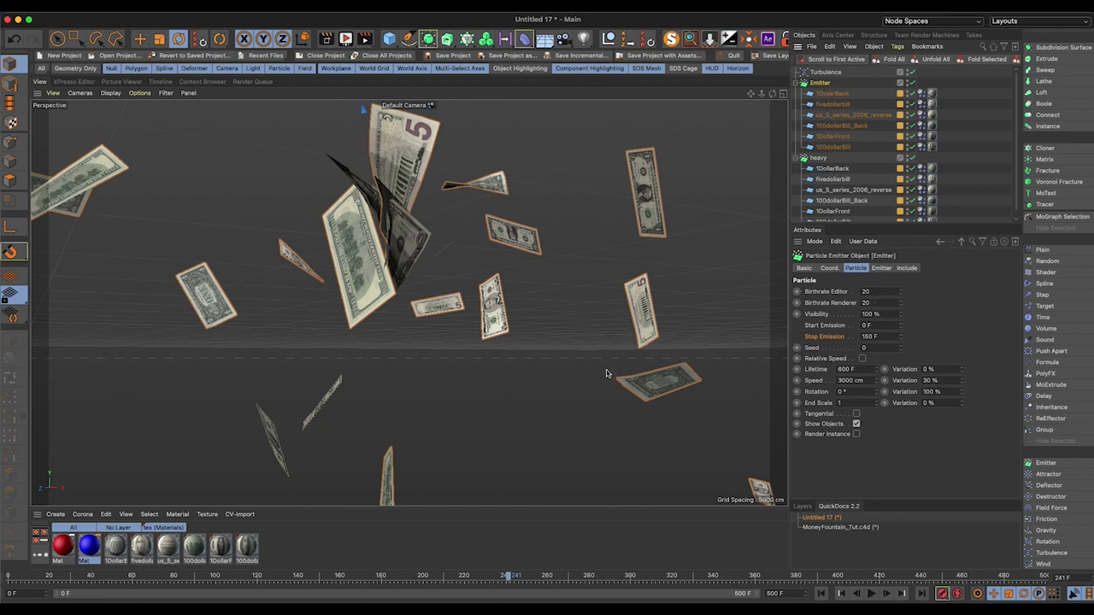
alt+drag(607, 373, 422, 282)
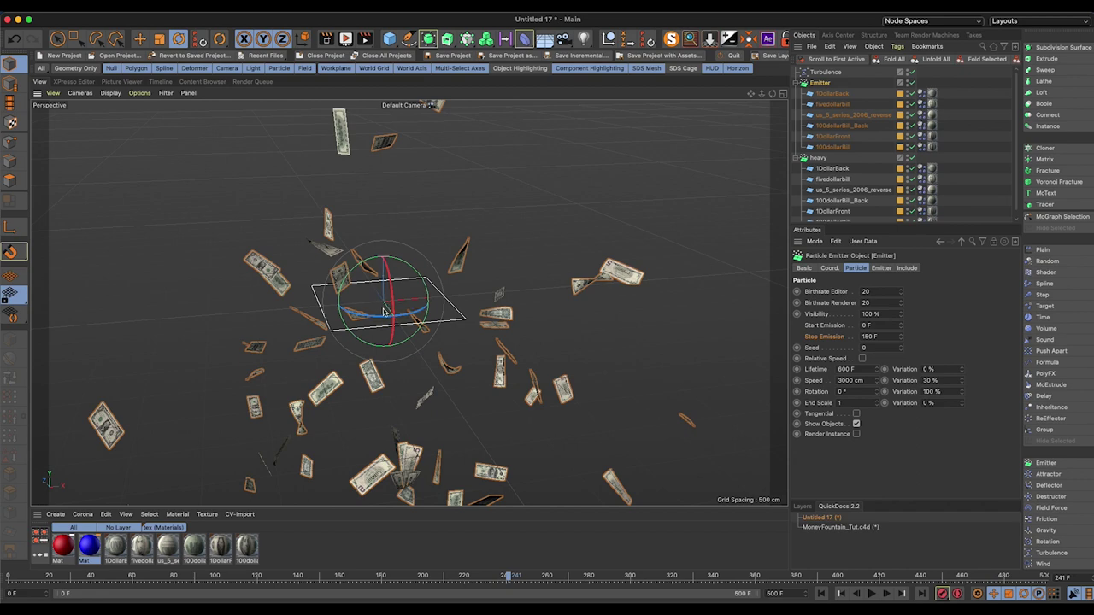
alt+drag(382, 313, 302, 297)
alt+middle_drag(331, 314, 488, 200)
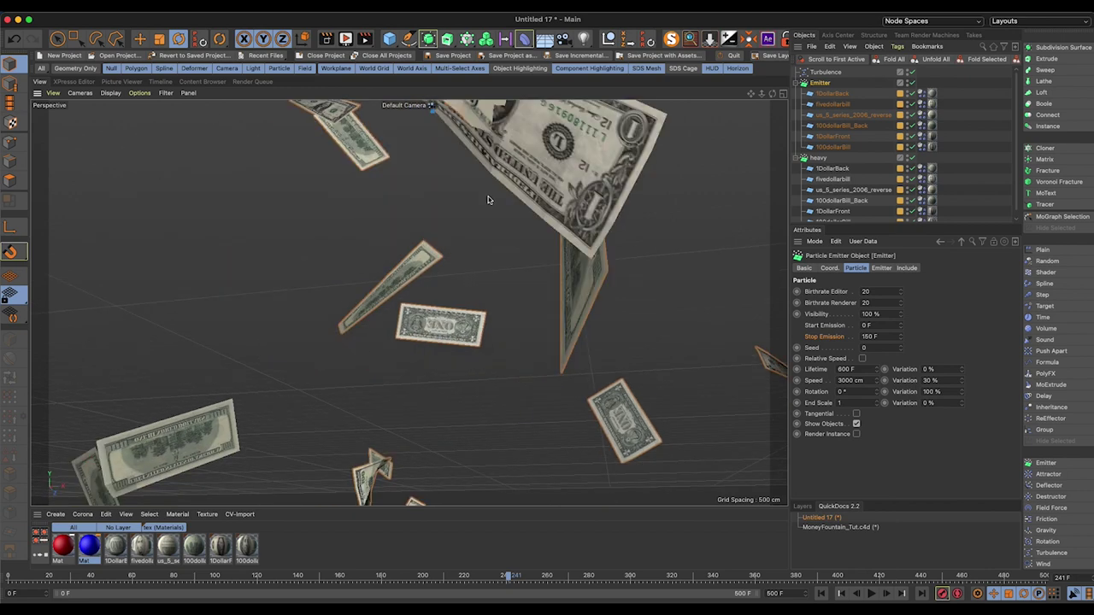
alt+right_drag(572, 191, 476, 214)
alt+middle_drag(571, 250, 550, 265)
alt+right_drag(462, 205, 540, 392)
alt+drag(540, 392, 295, 405)
alt+right_drag(294, 405, 383, 376)
alt+drag(383, 376, 470, 333)
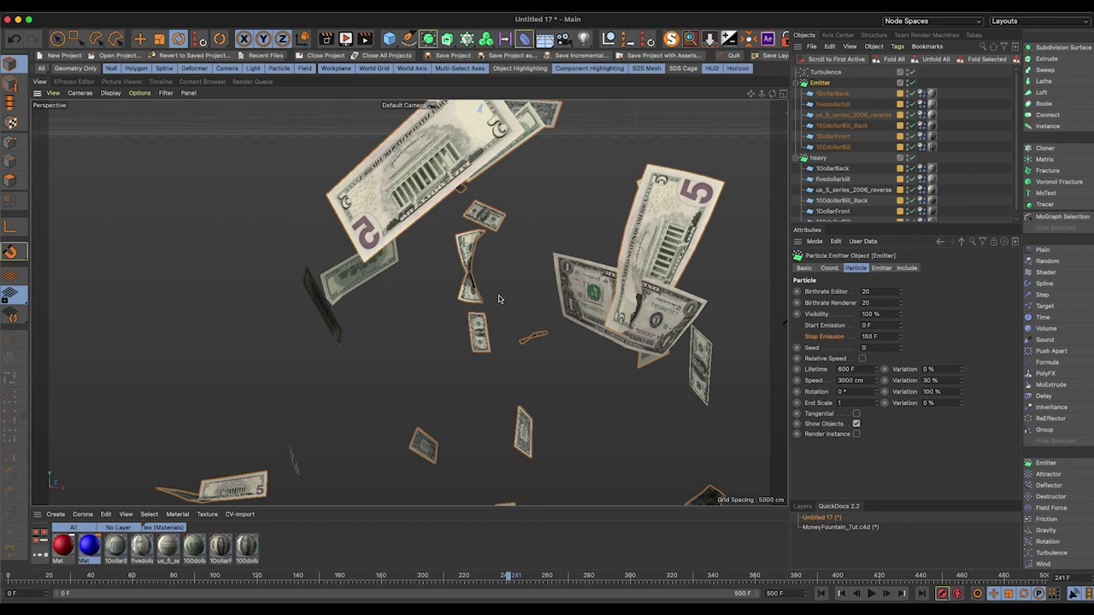
Step: Examine the twisted hundred-dollar bill and the shape of its bend up close
alt+right_drag(448, 266, 505, 220)
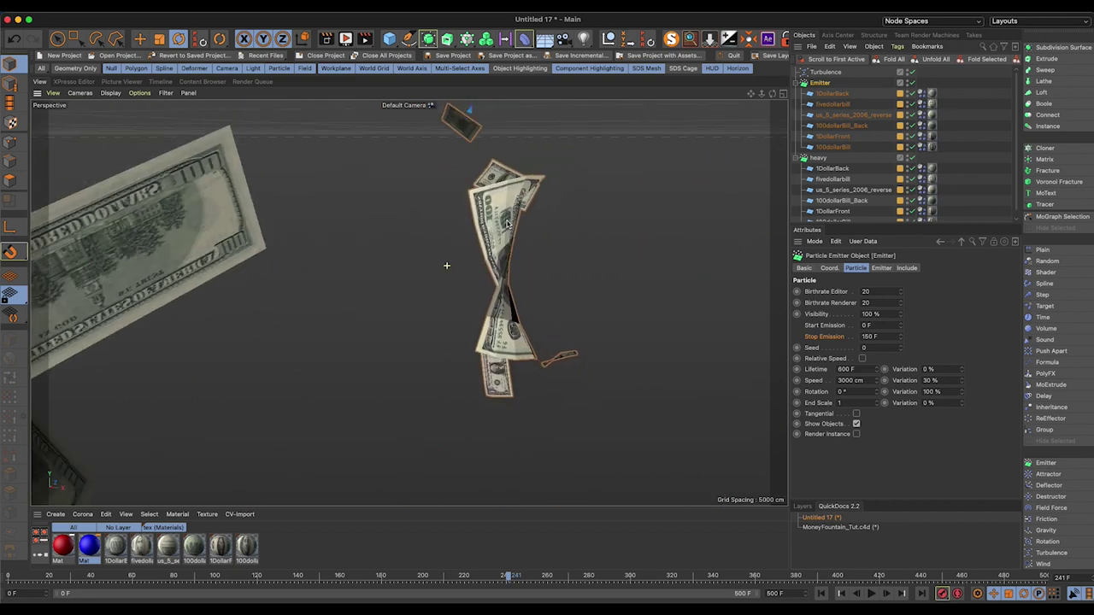
mouse_move(503, 245)
alt+mouse_down()
mouse_move(449, 245)
mouse_move(527, 253)
mouse_move(504, 255)
mouse_move(501, 243)
alt+mouse_up()
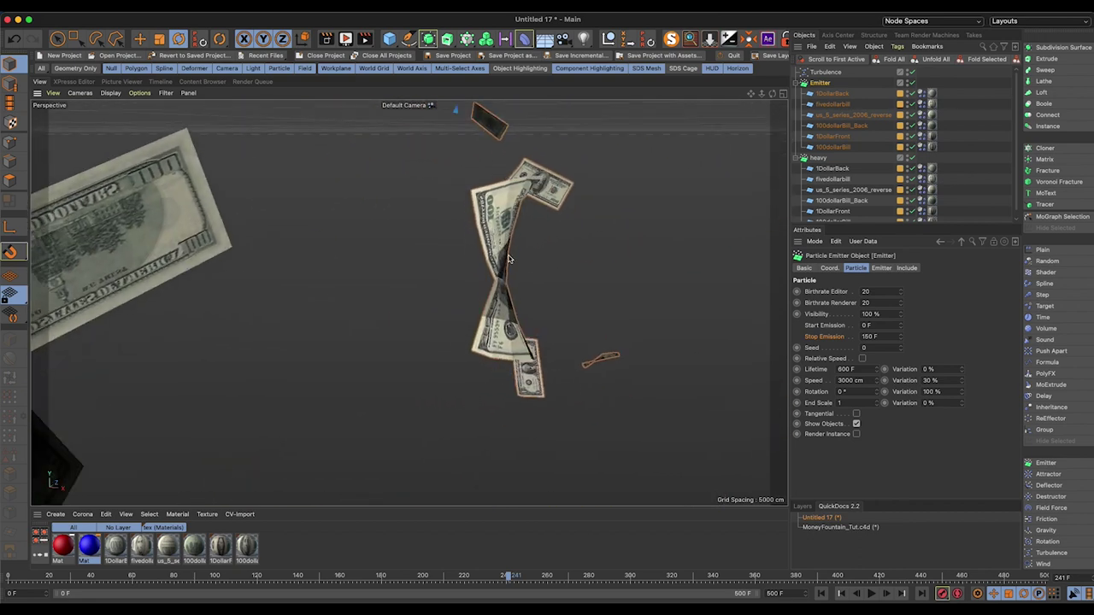
alt+right_drag(500, 275, 507, 270)
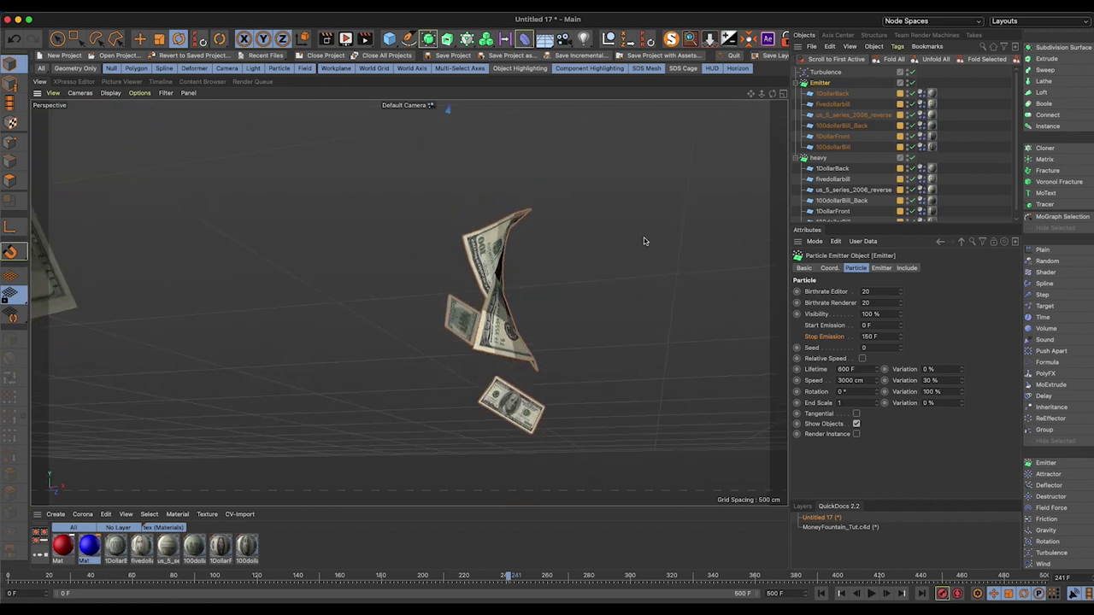
alt+middle_drag(500, 303, 483, 273)
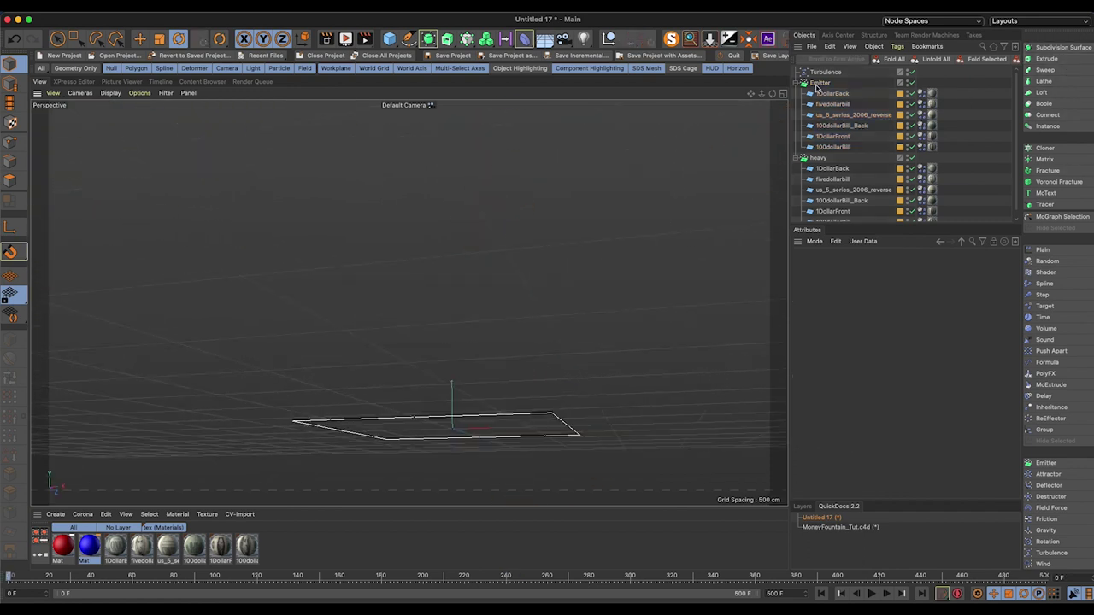
Step: Place Emitter and the heavy emitter each under its own Subdivision Surface
click(819, 83)
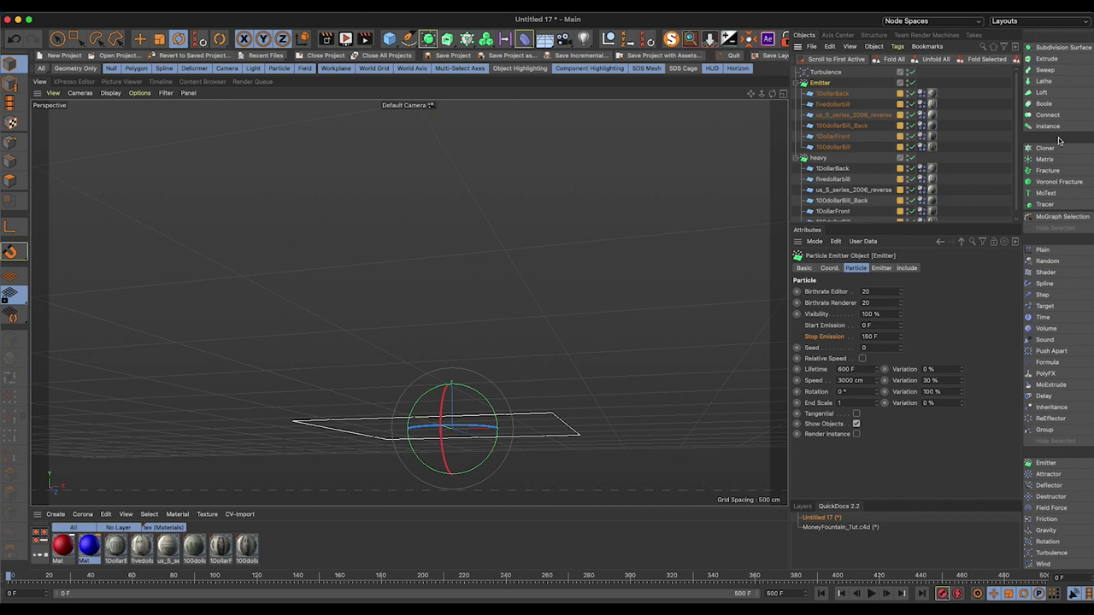
alt+click(1044, 48)
click(817, 169)
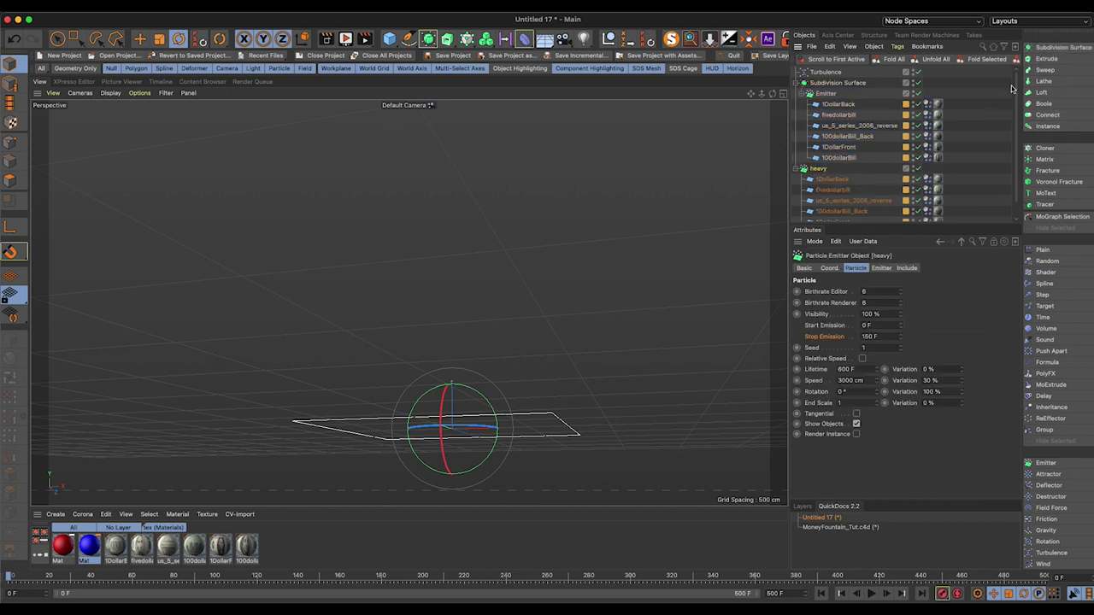
alt+click(1050, 48)
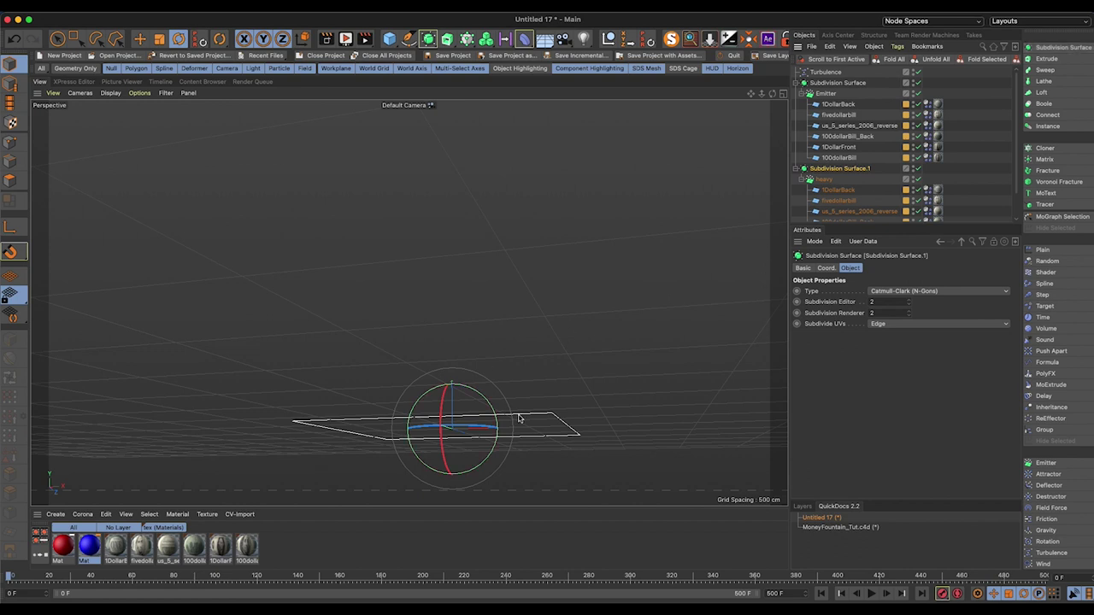
Step: Delete Subdivision Surface.1 together with its heavy emitter and replay the fountain from the start
click(870, 593)
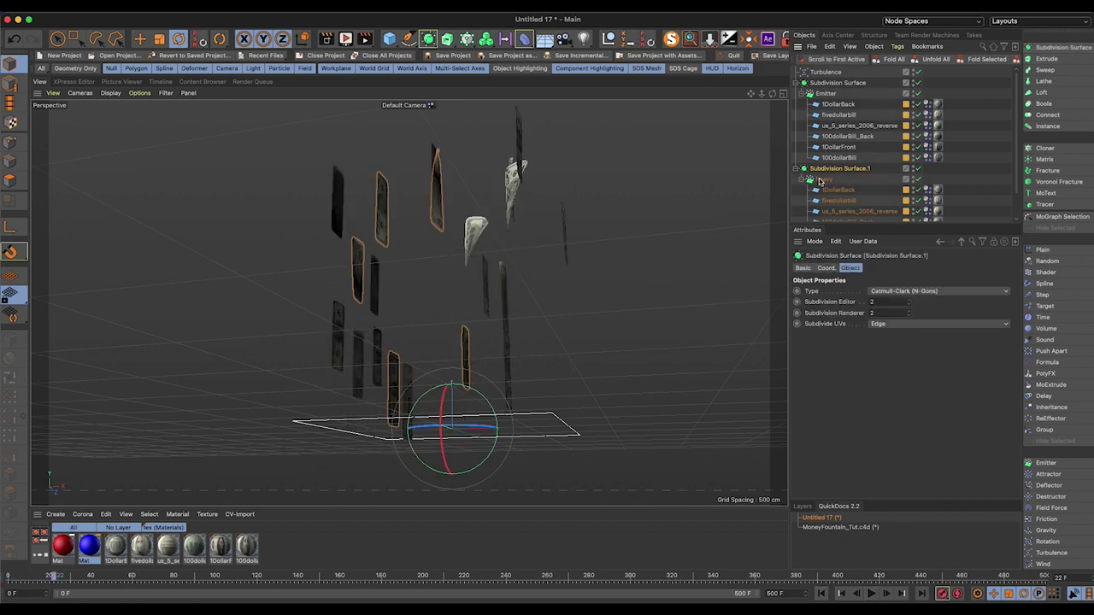
key(Delete)
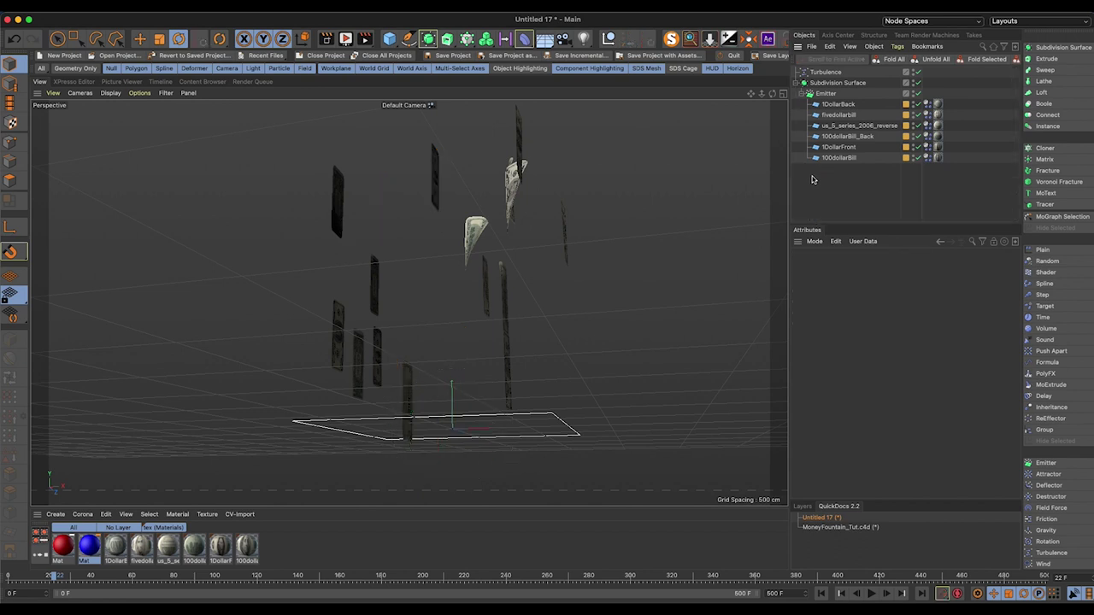
click(820, 593)
click(871, 594)
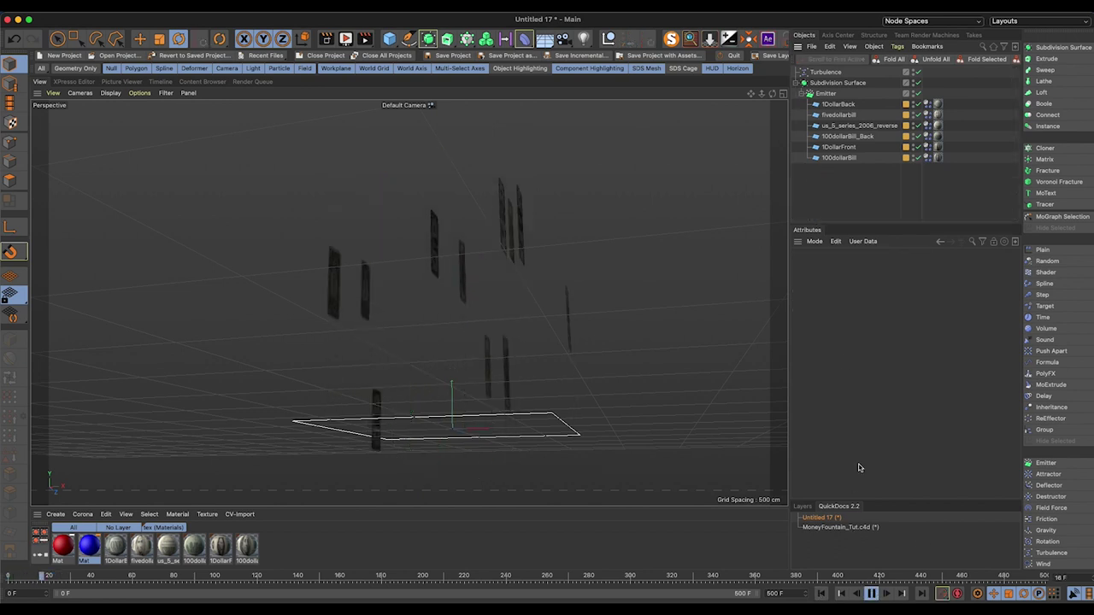
Step: Watch the subdivided bills from several angles, stop at frame 163 and examine their bends and corners up close
alt+middle_drag(488, 279, 452, 357)
alt+drag(408, 311, 368, 318)
alt+middle_drag(585, 316, 544, 413)
alt+drag(544, 413, 525, 413)
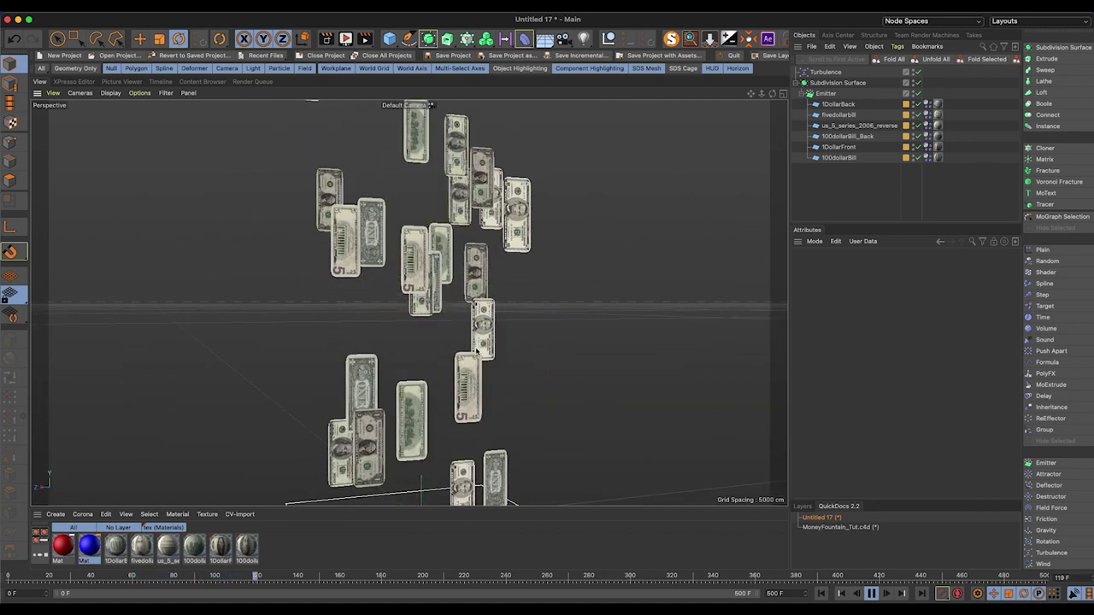
alt+drag(392, 333, 300, 299)
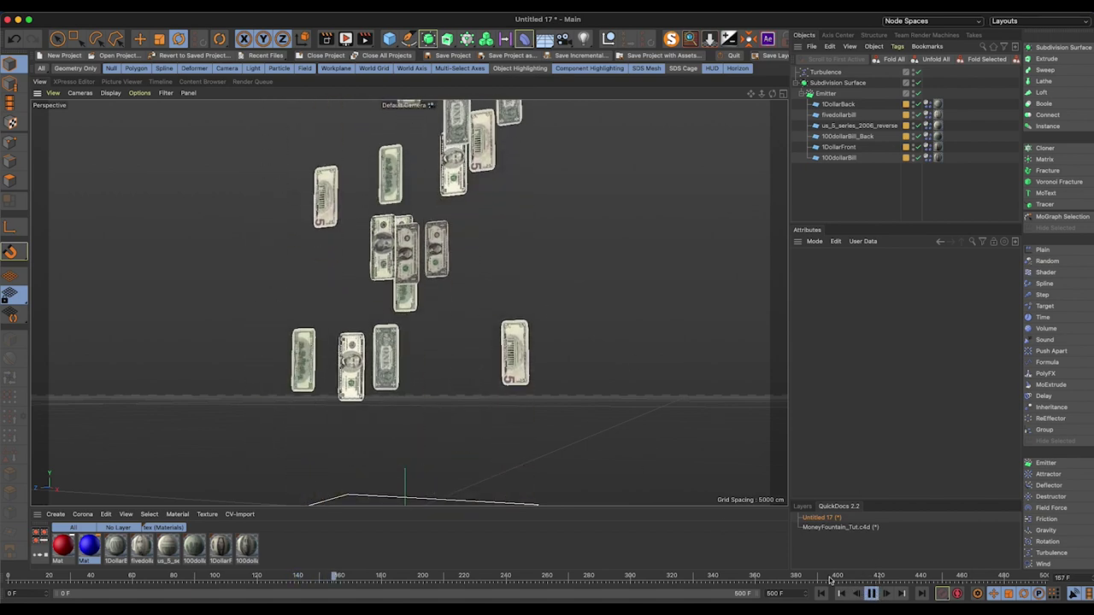
click(871, 593)
scroll(369, 255, up, 5)
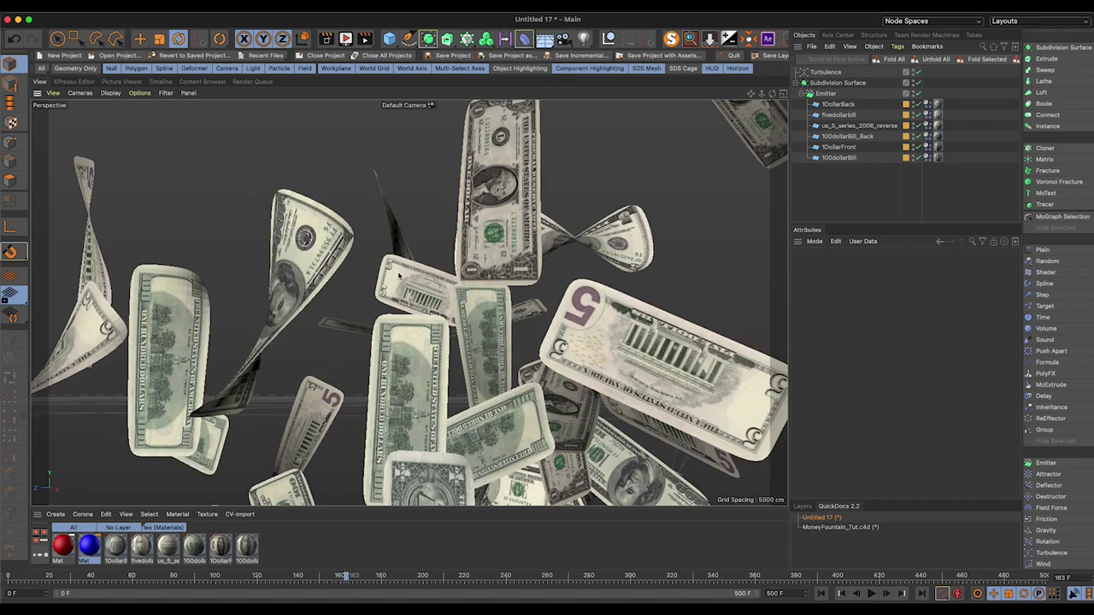
alt+middle_drag(566, 316, 503, 318)
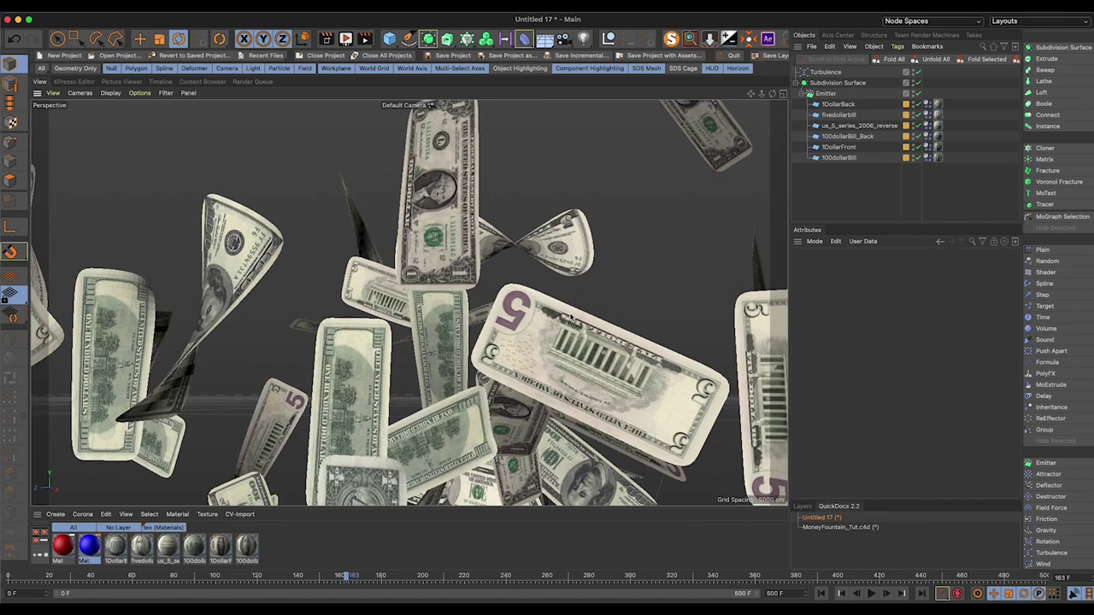
alt+drag(553, 320, 531, 332)
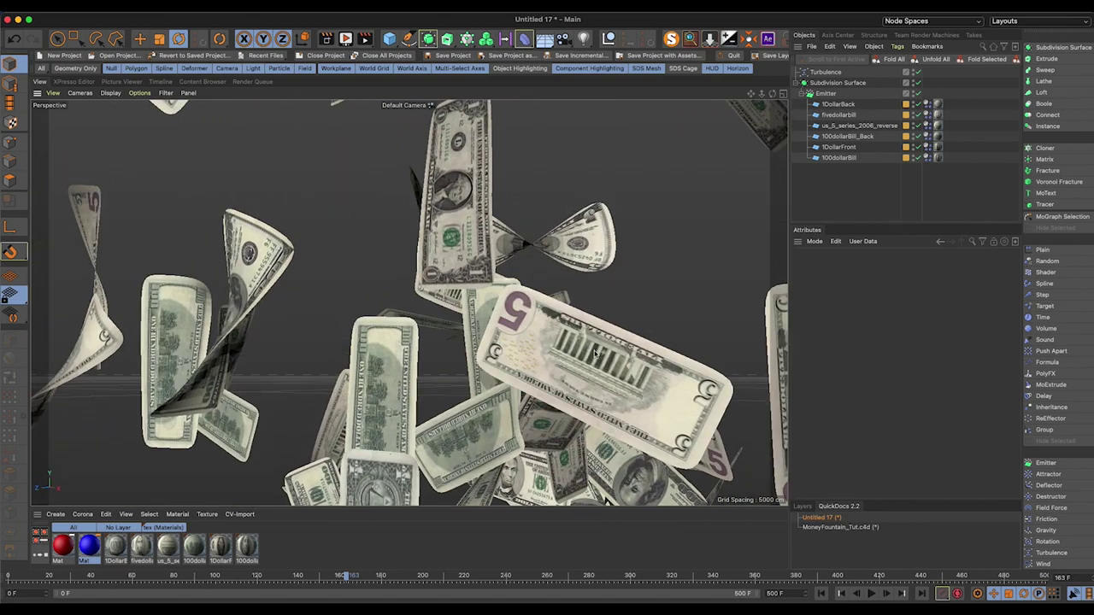
alt+drag(596, 352, 531, 338)
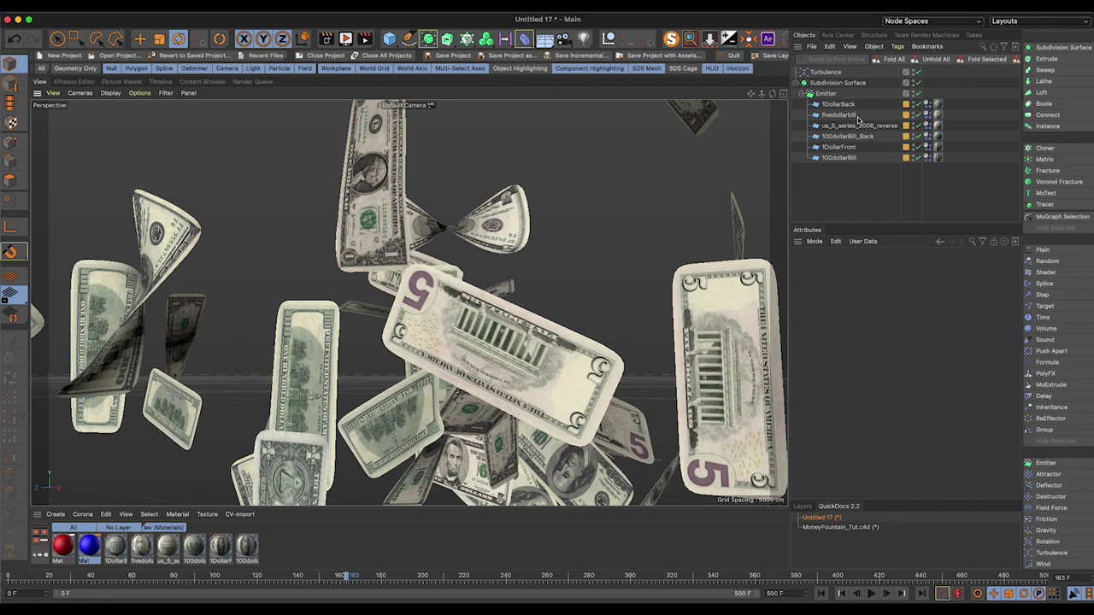
Step: Select all six bill planes under the Emitter and convert them into editable polygon objects
click(834, 104)
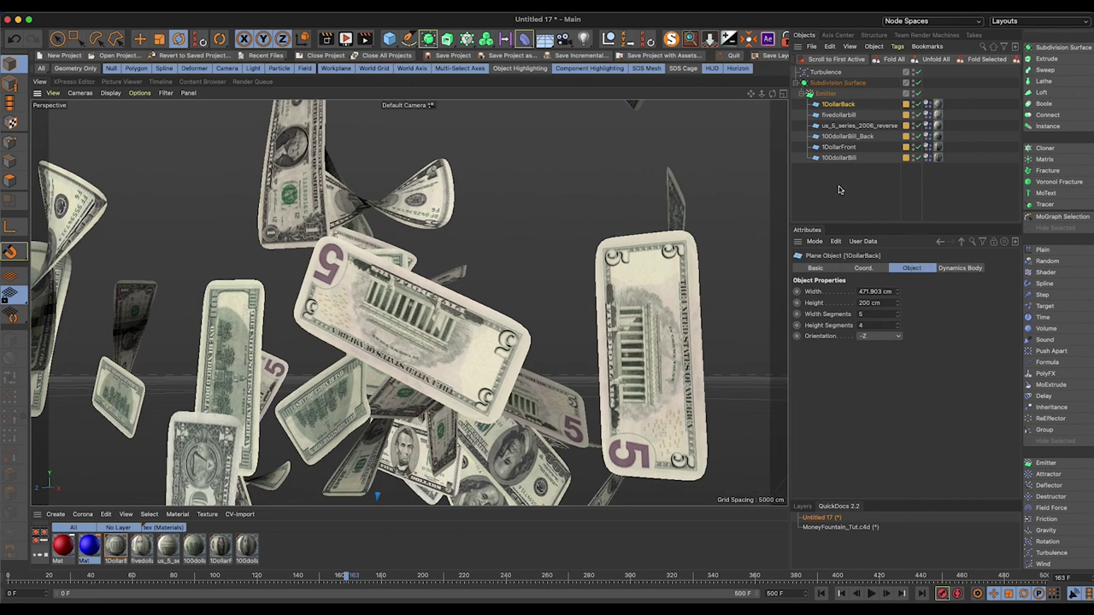
drag(839, 190, 826, 129)
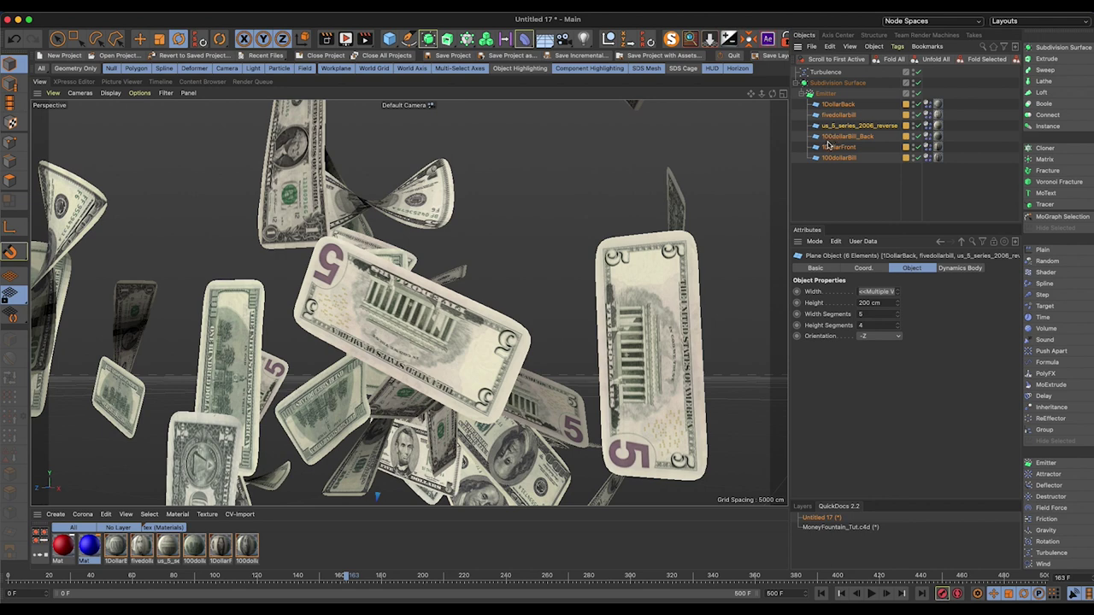
drag(842, 174, 820, 140)
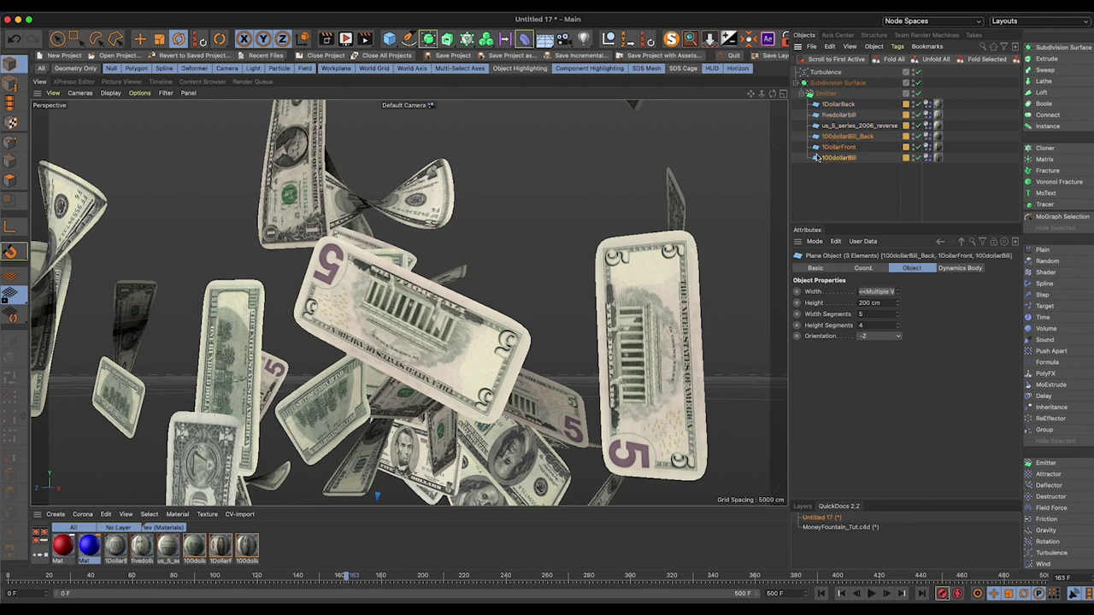
drag(845, 176, 833, 110)
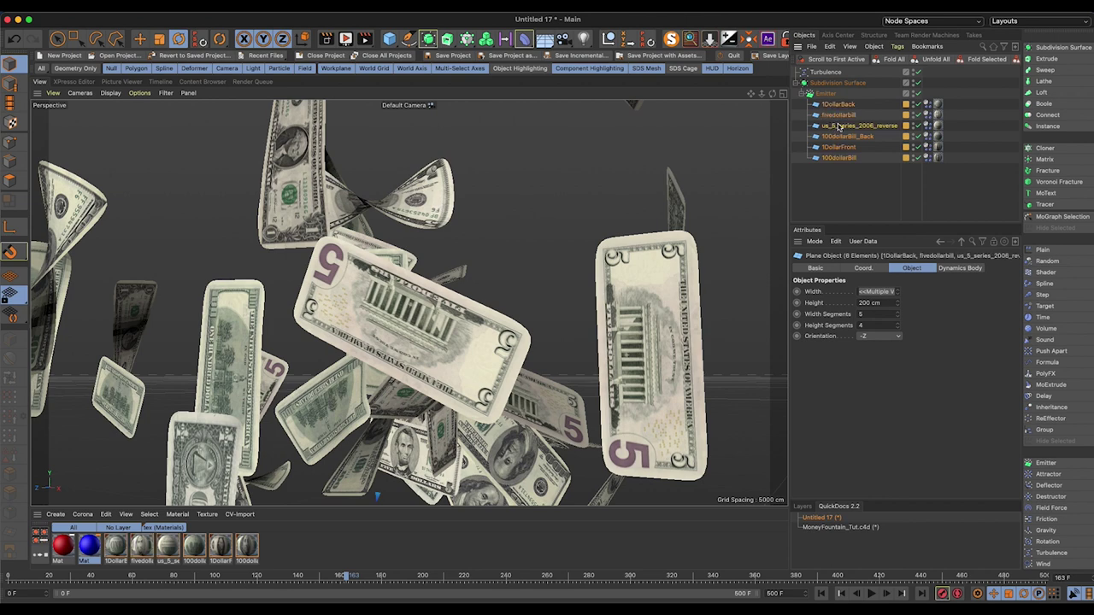
key(c)
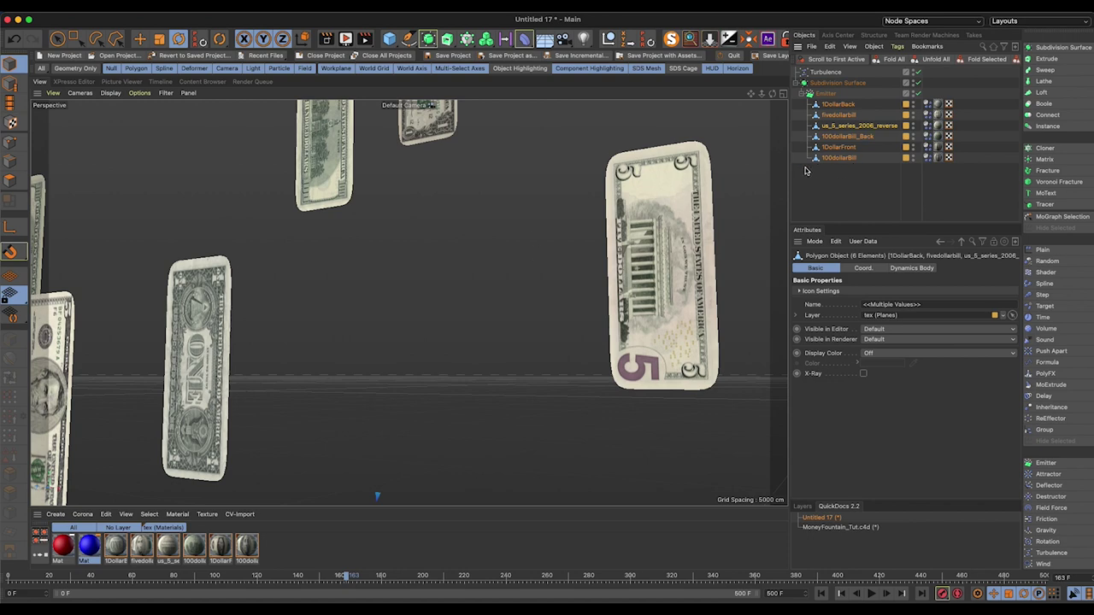
Step: Disable the Emitter, frame the stacked bills and hide every bill except 1DollarBack
click(917, 95)
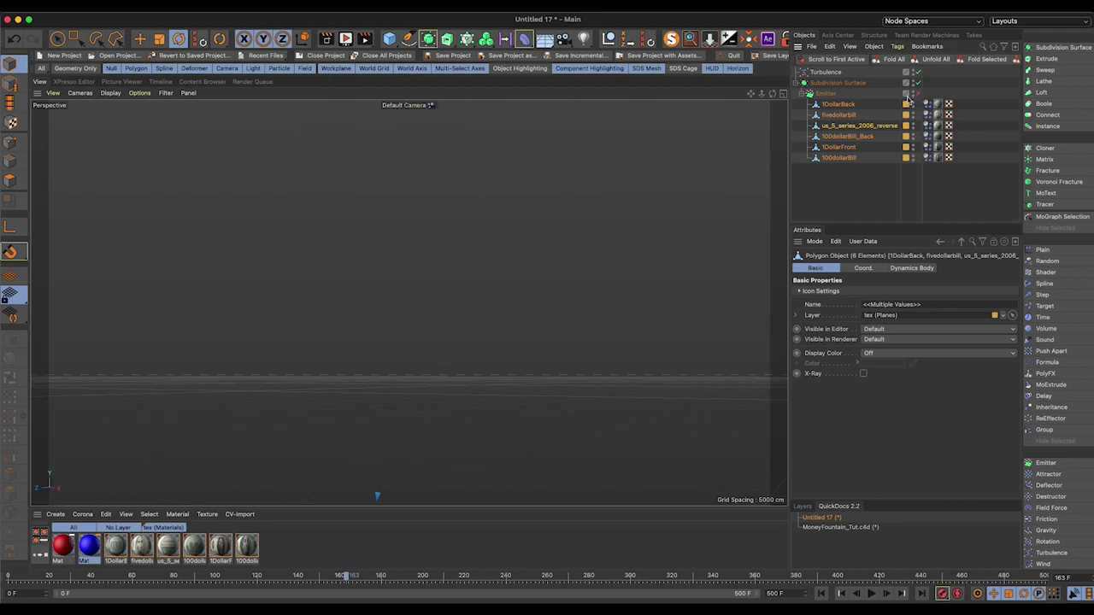
drag(849, 194, 828, 128)
key(o)
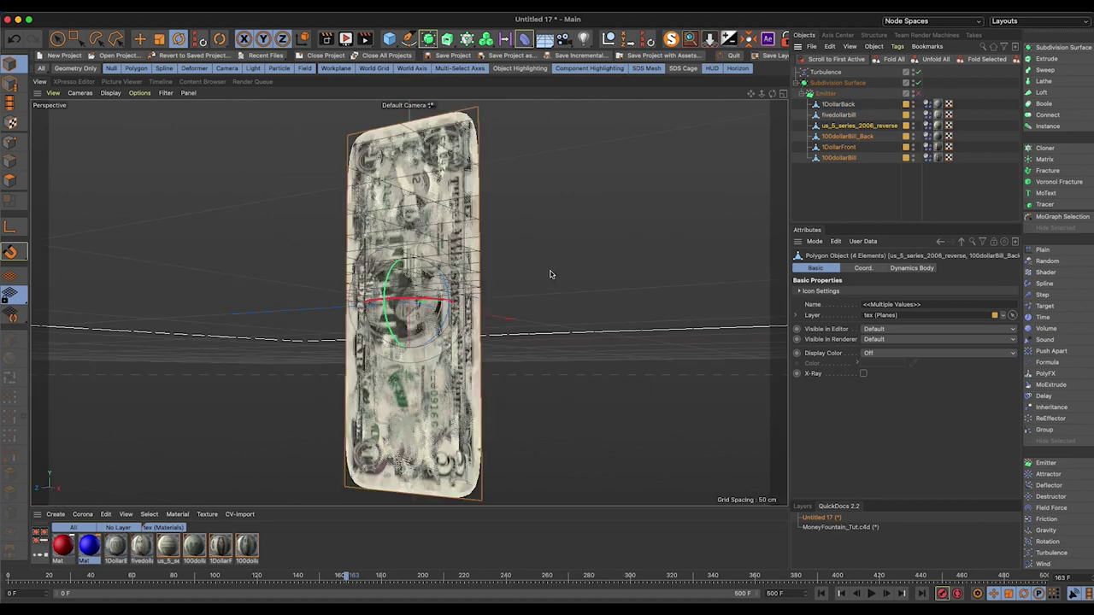
alt+drag(417, 285, 468, 340)
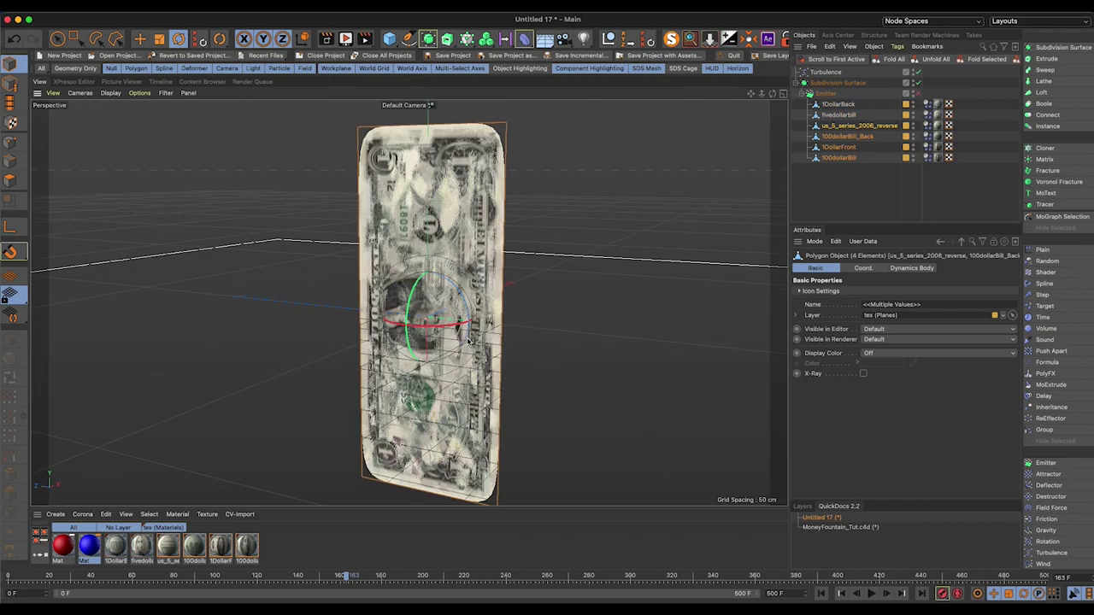
click(833, 104)
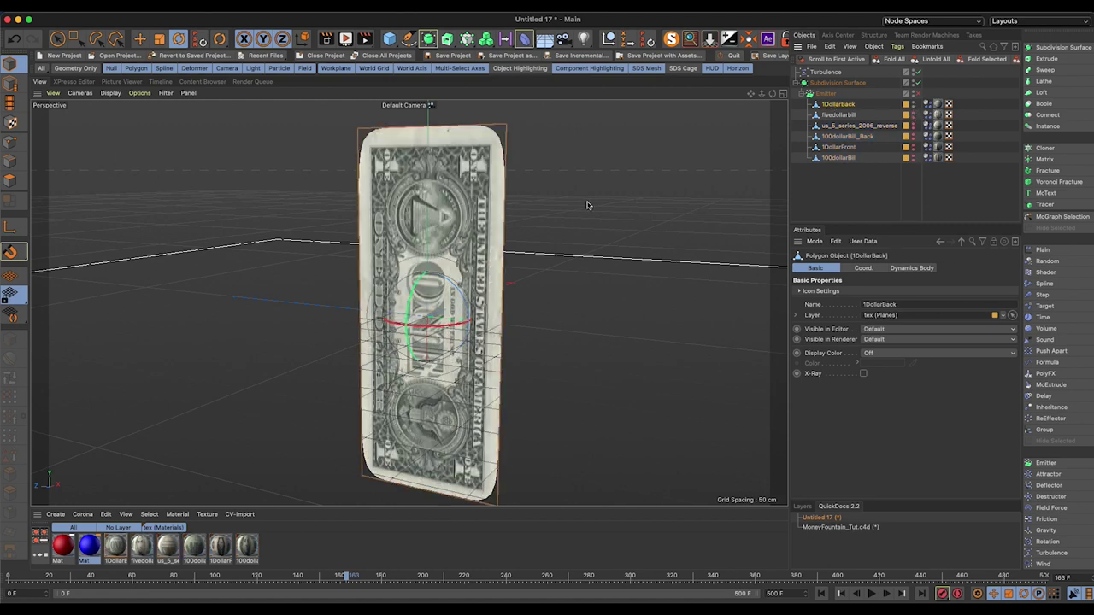
alt+drag(442, 263, 384, 256)
scroll(384, 256, down, 3)
Step: Loop-select the outline points of 1DollarBack, raise their subdivision weight and inspect the resulting SDS Weight tag
click(11, 143)
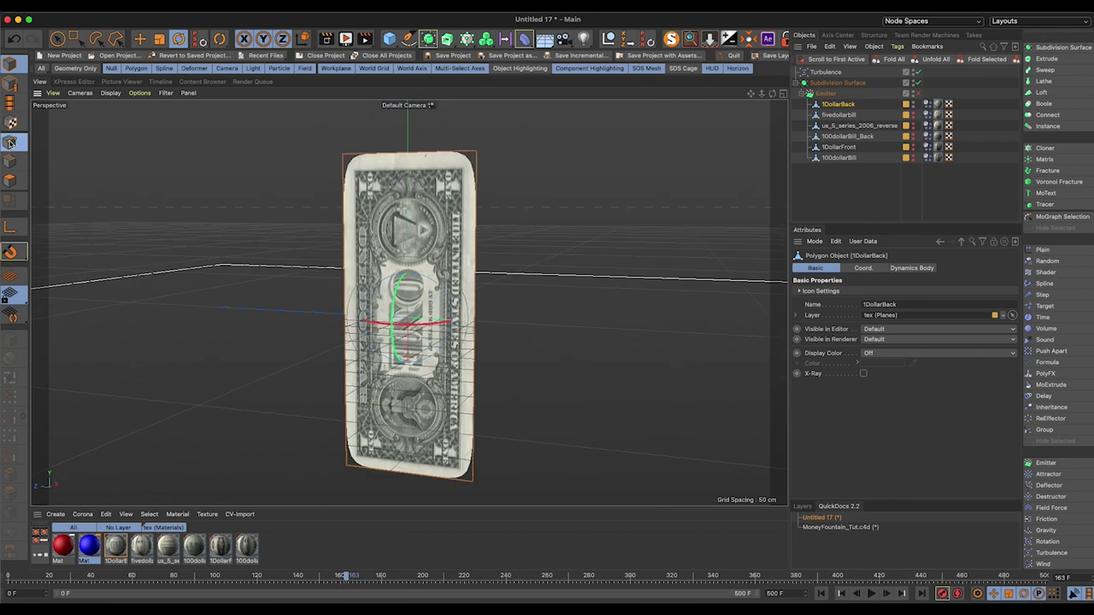
click(11, 162)
click(10, 141)
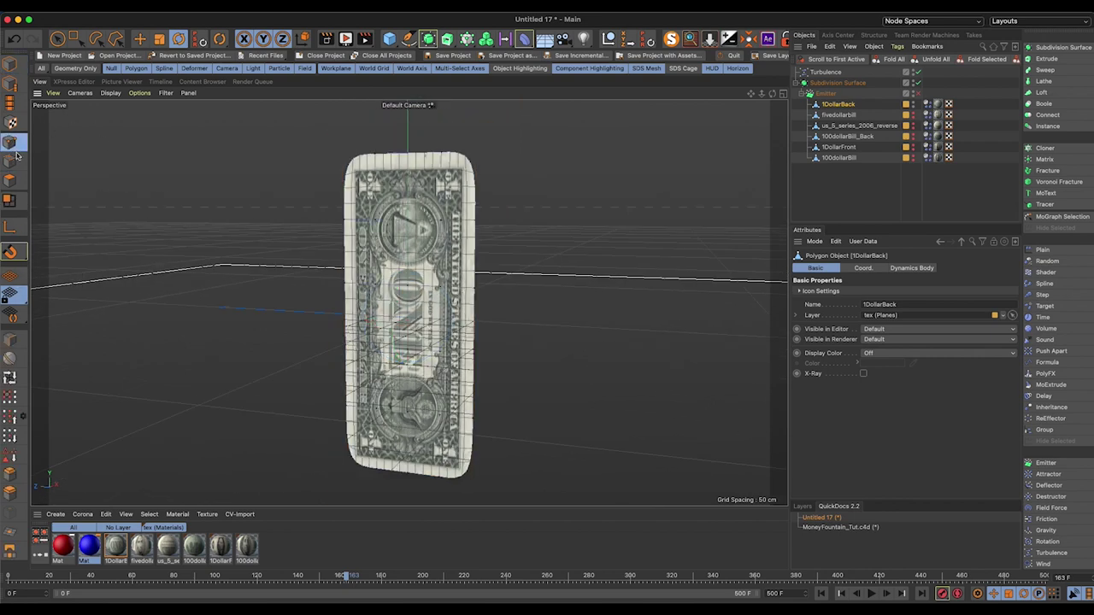
click(9, 377)
click(347, 262)
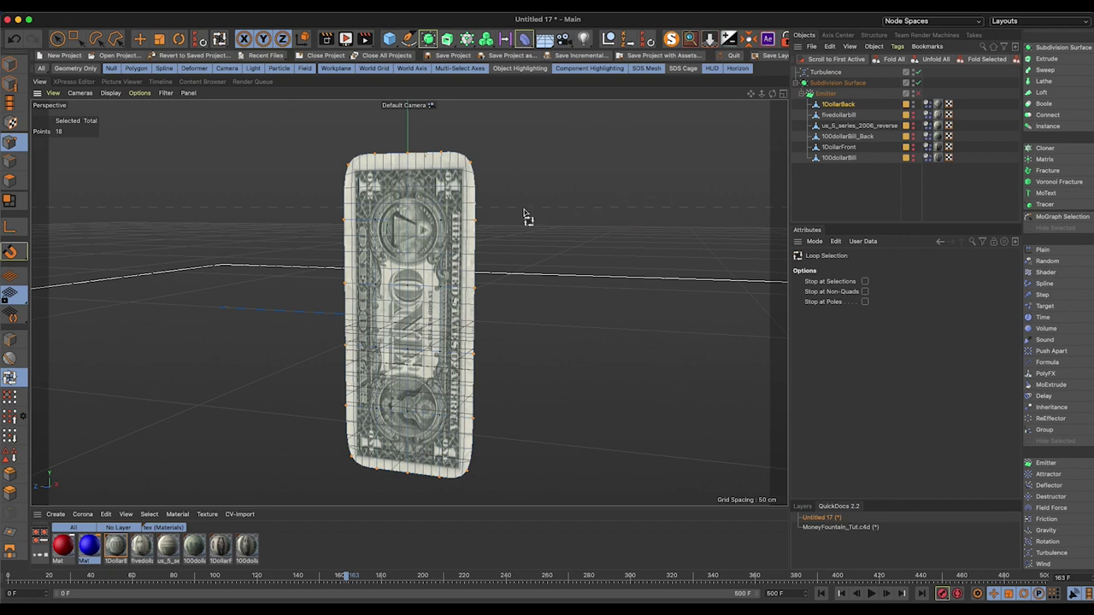
drag(514, 222, 840, 166)
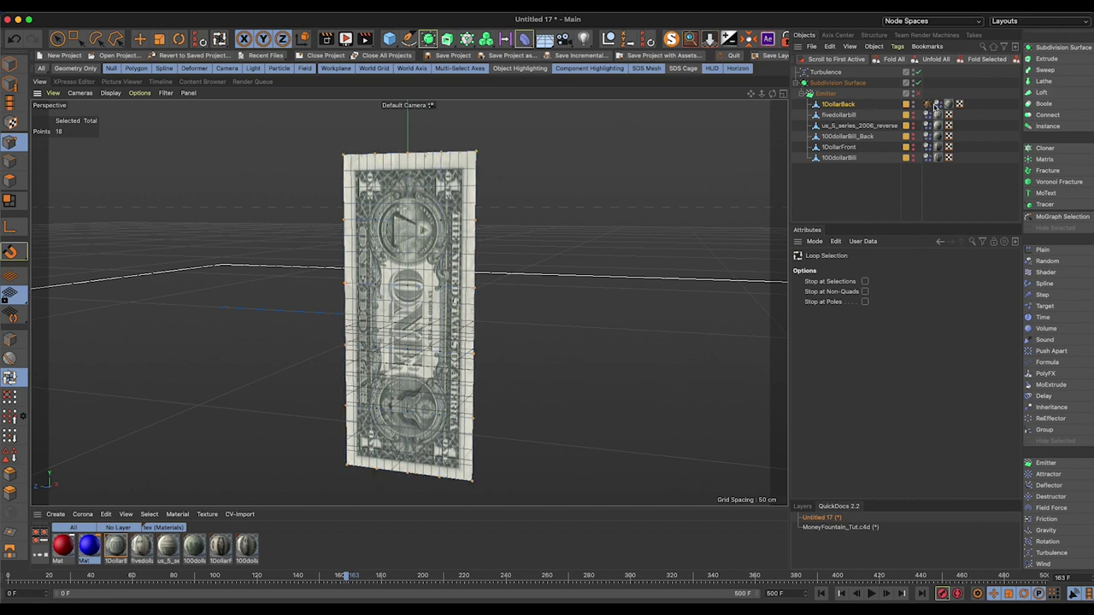
click(833, 105)
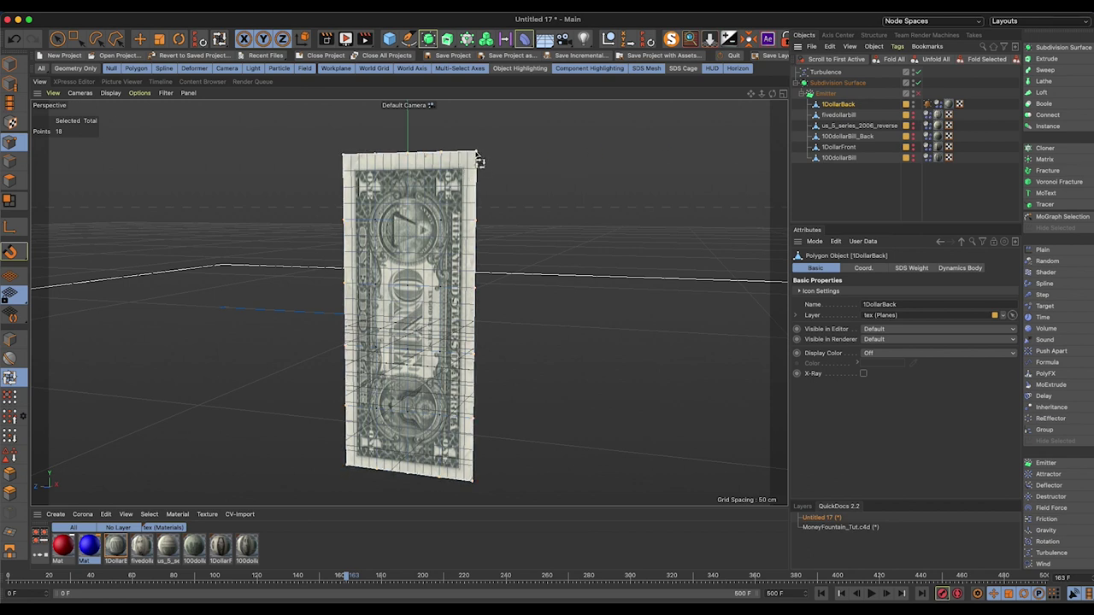
click(927, 104)
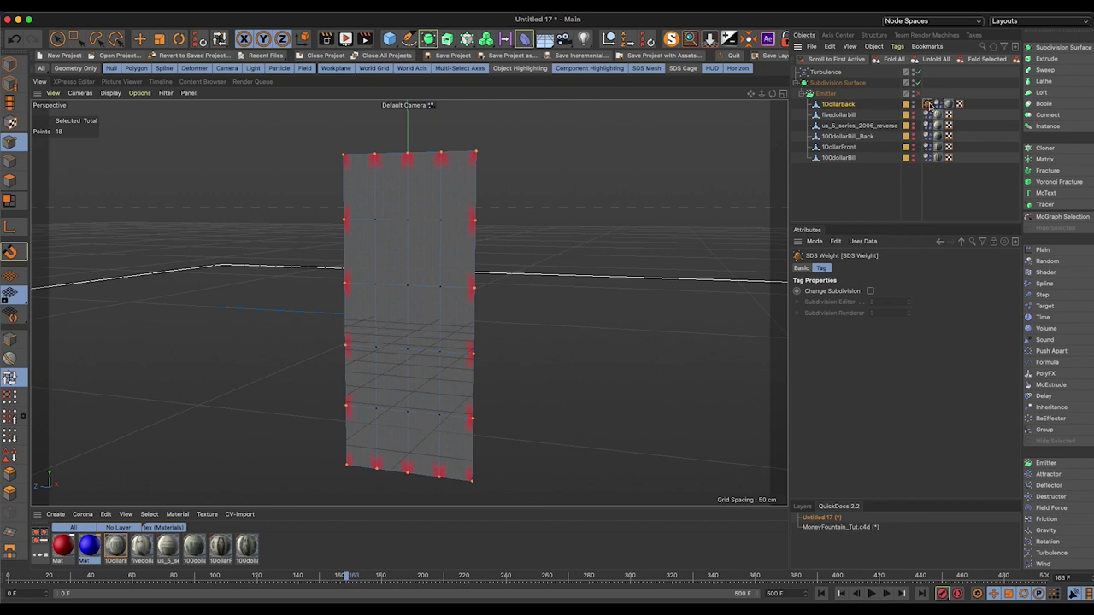
Step: Loop-select the outline edges of 1DollarBack, raise their subdivision weight and consult the Subdivision Surfaces help on weighting
click(8, 161)
click(398, 169)
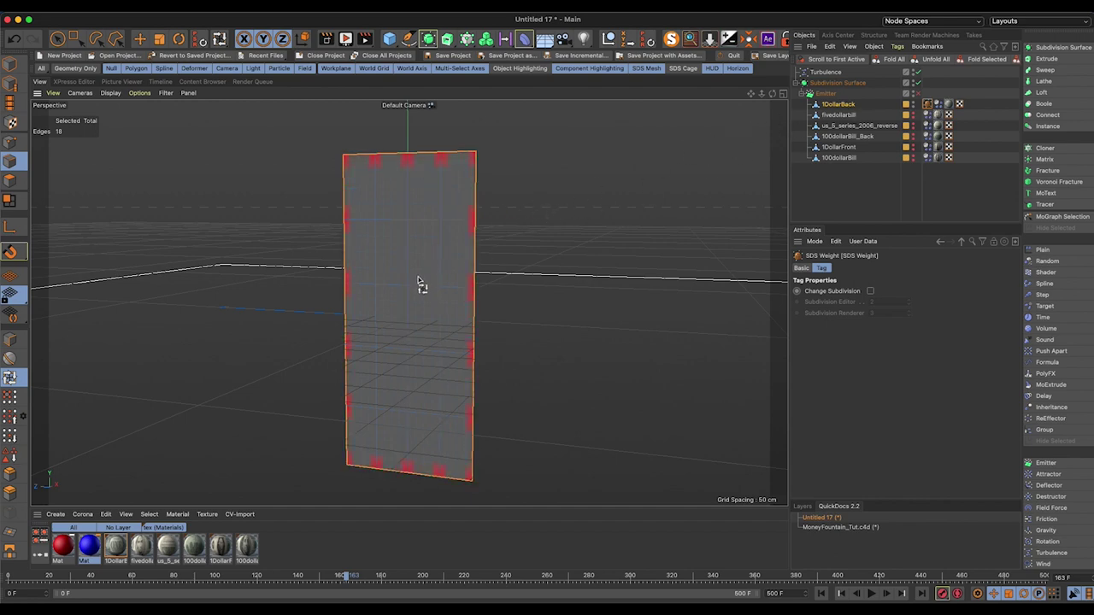
drag(418, 278, 528, 170)
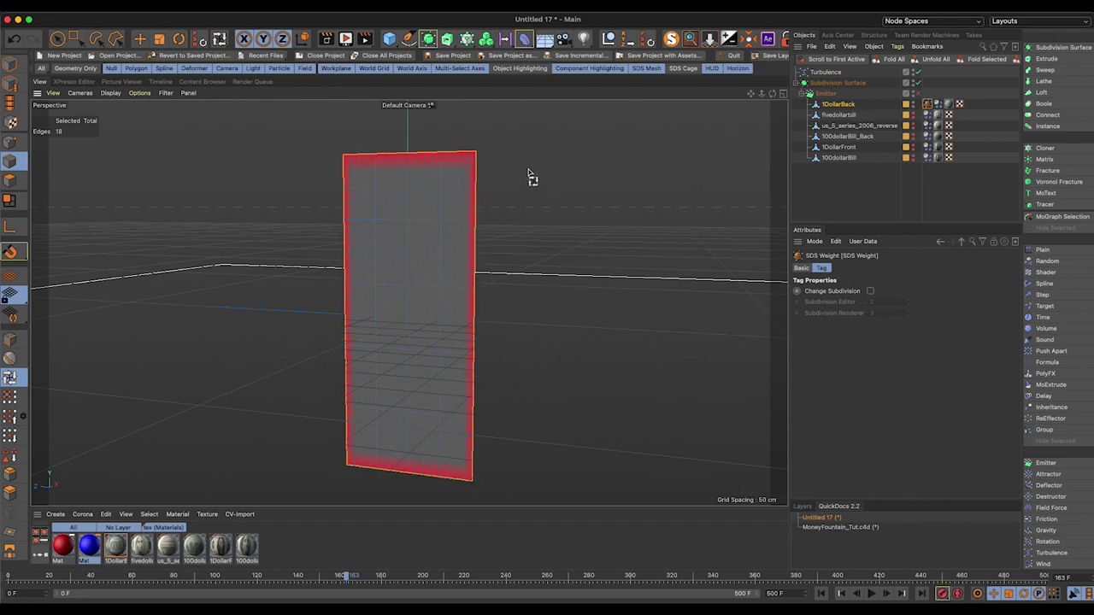
drag(1093, 68, 265, 36)
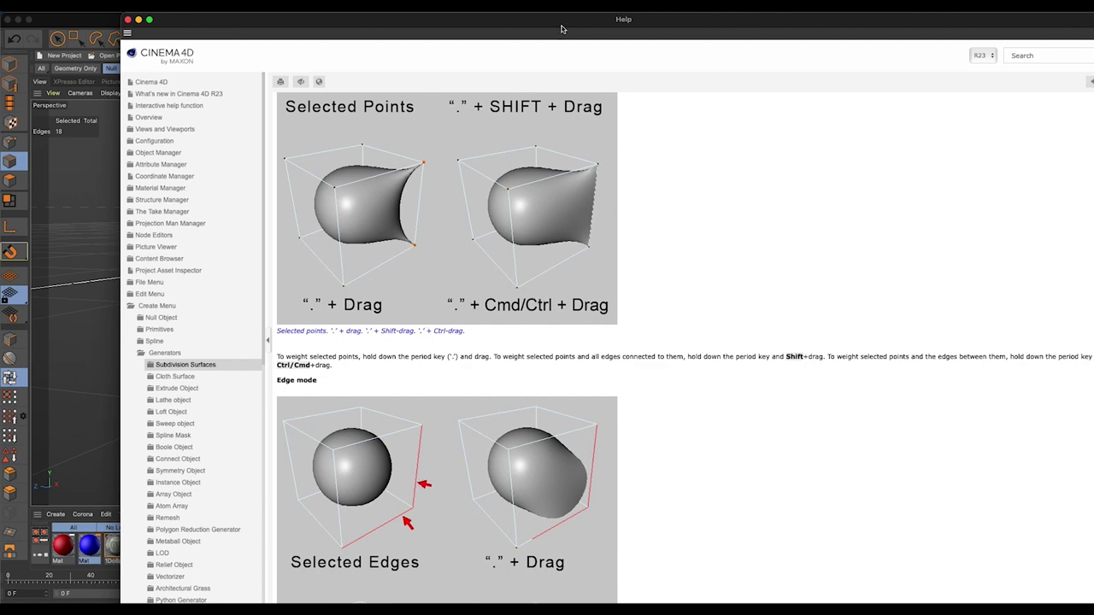
drag(562, 30, 1093, 68)
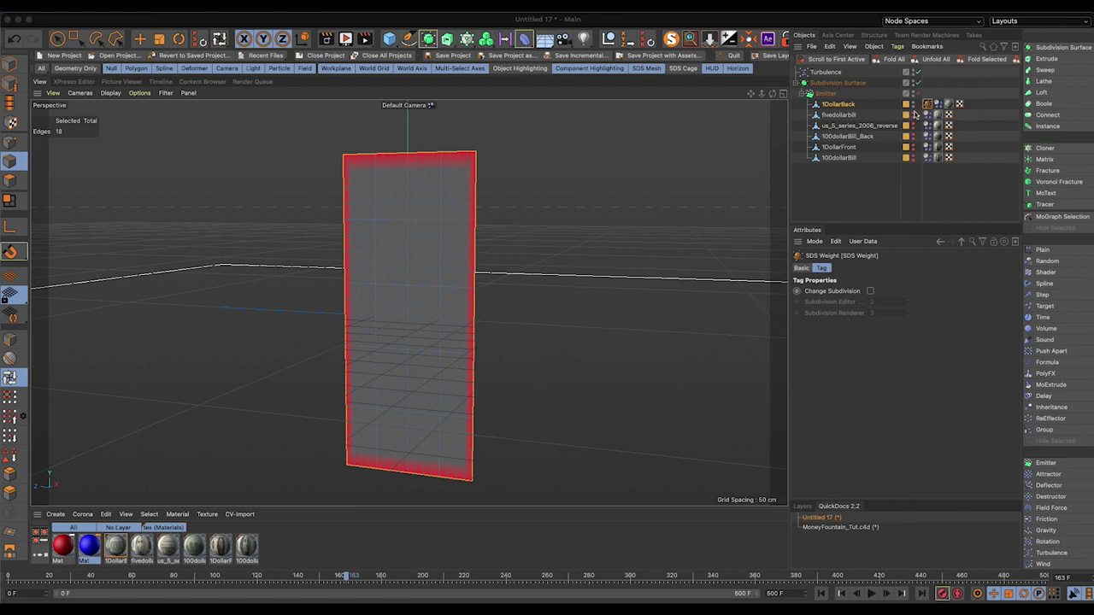
Step: Unhide the other bills and copy the SDS Weight tag from 1DollarBack to each of them
click(912, 160)
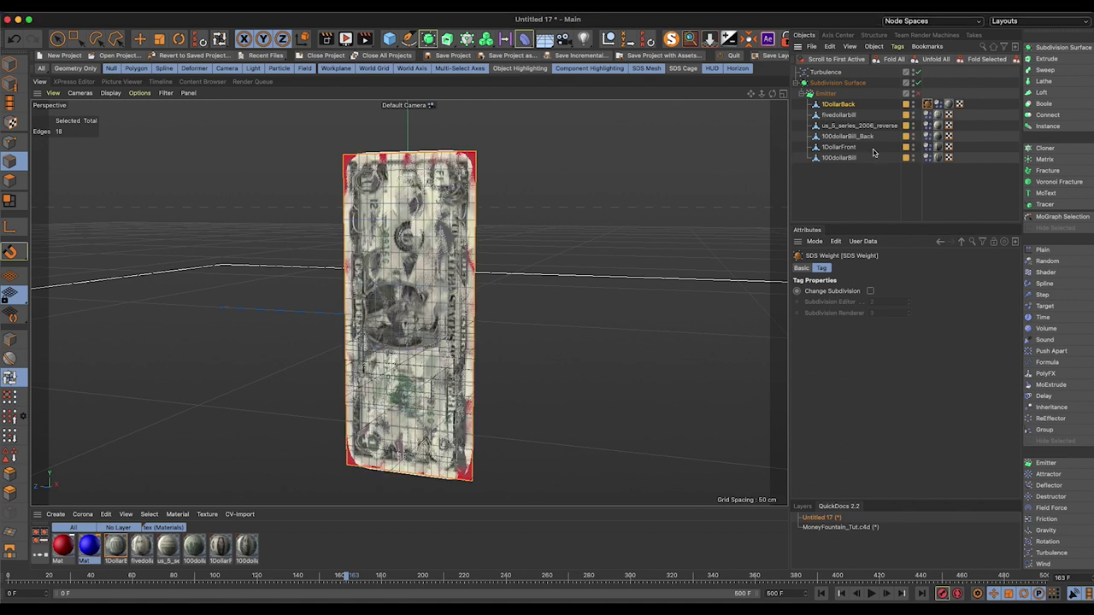
click(873, 187)
click(927, 106)
ctrl+drag(928, 106, 962, 128)
ctrl+drag(959, 125, 962, 138)
ctrl+drag(959, 137, 959, 149)
ctrl+drag(959, 147, 958, 158)
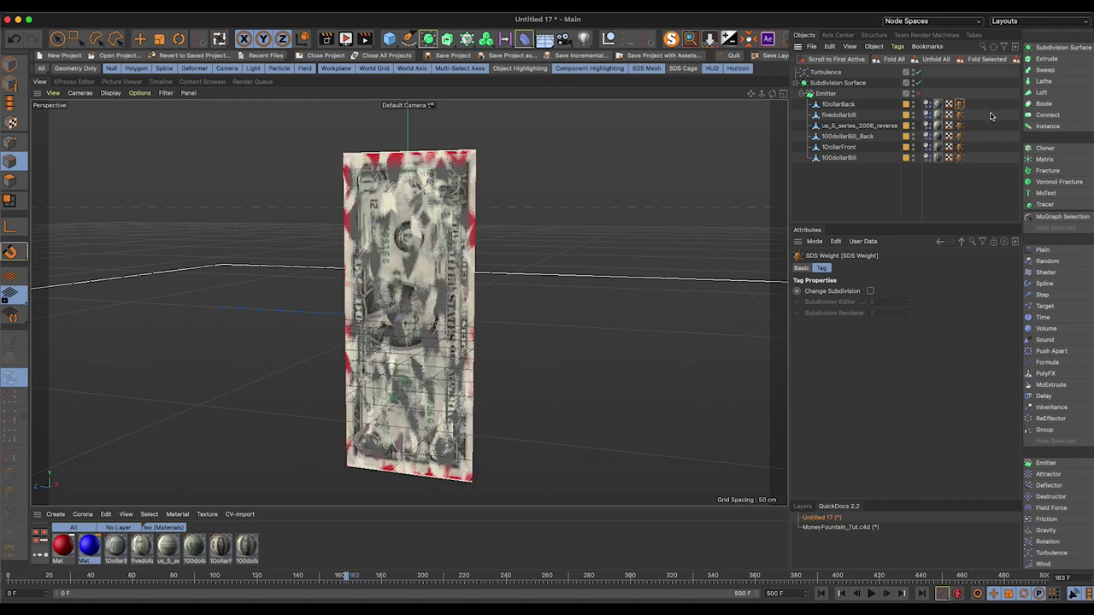
click(870, 186)
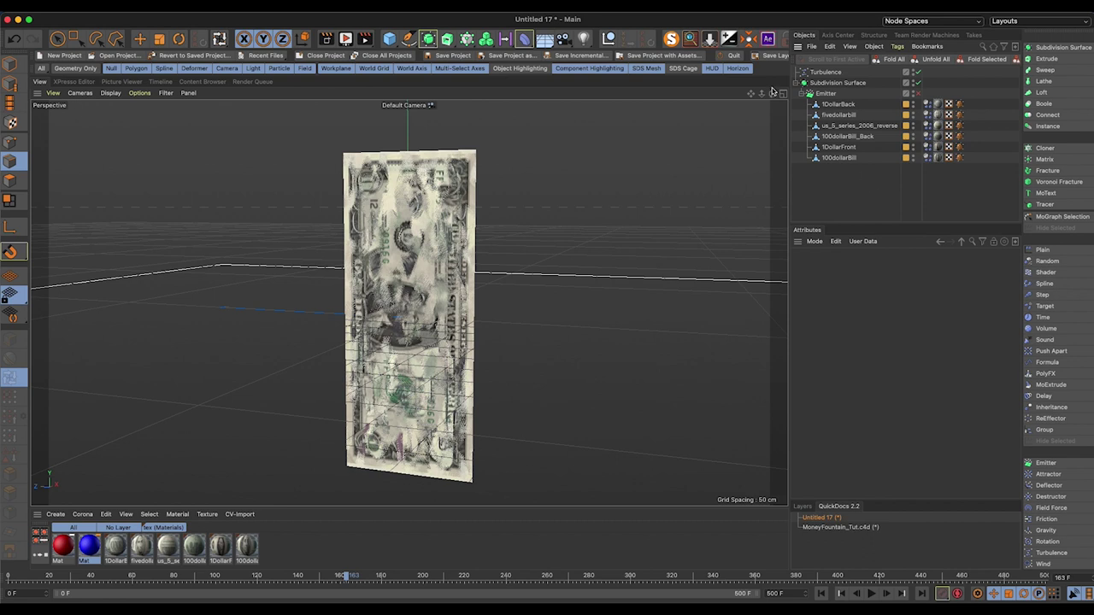
Step: Re-enable the Emitter, replay the fountain from the start and stop at frame 28
click(917, 94)
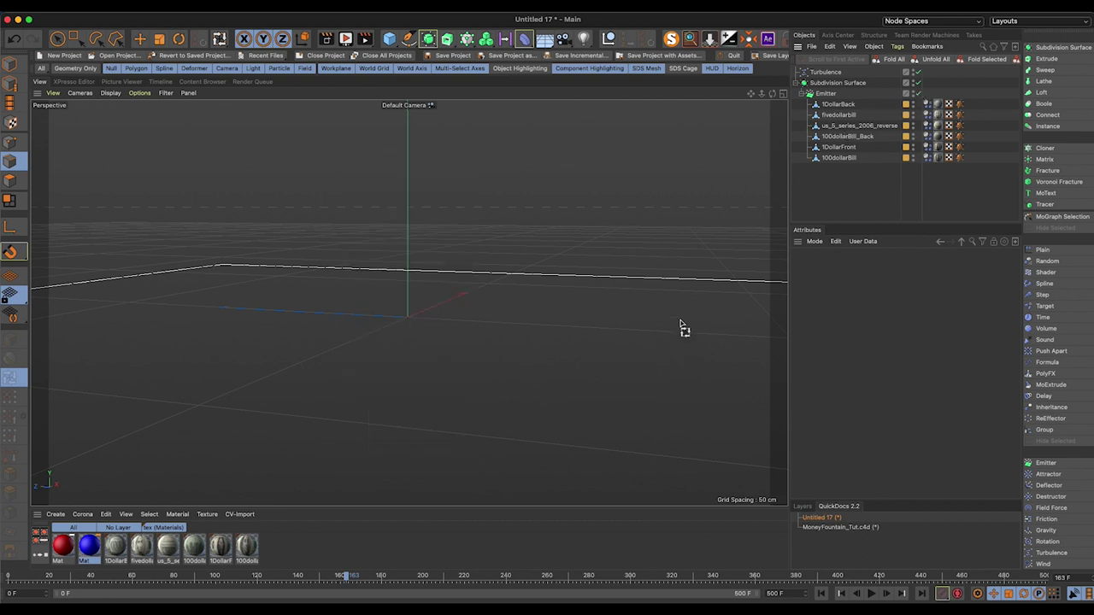
key(e)
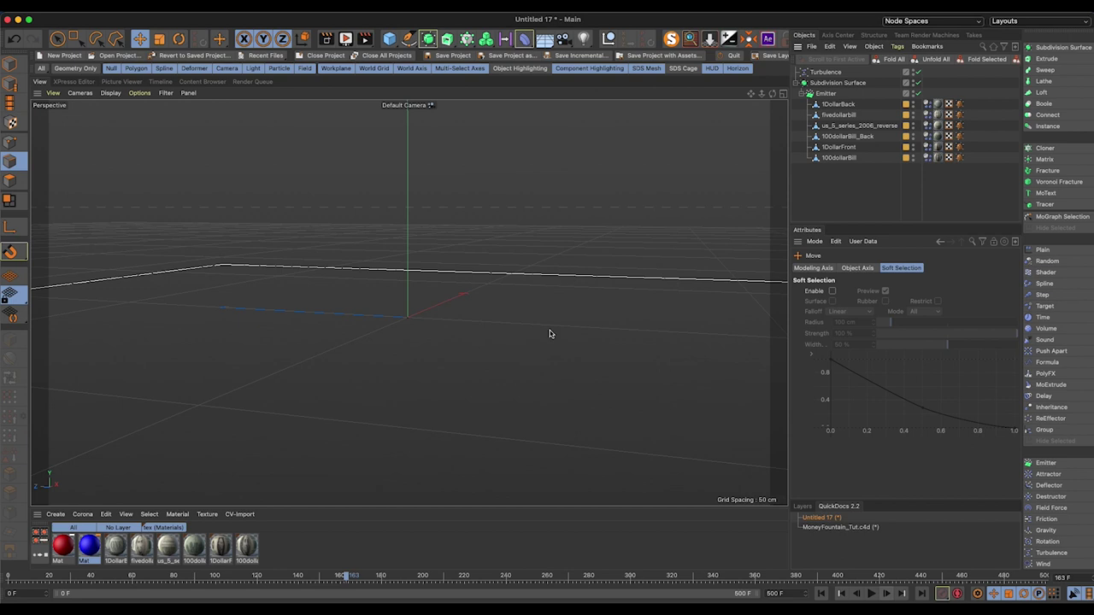
scroll(549, 330, down, 5)
click(872, 591)
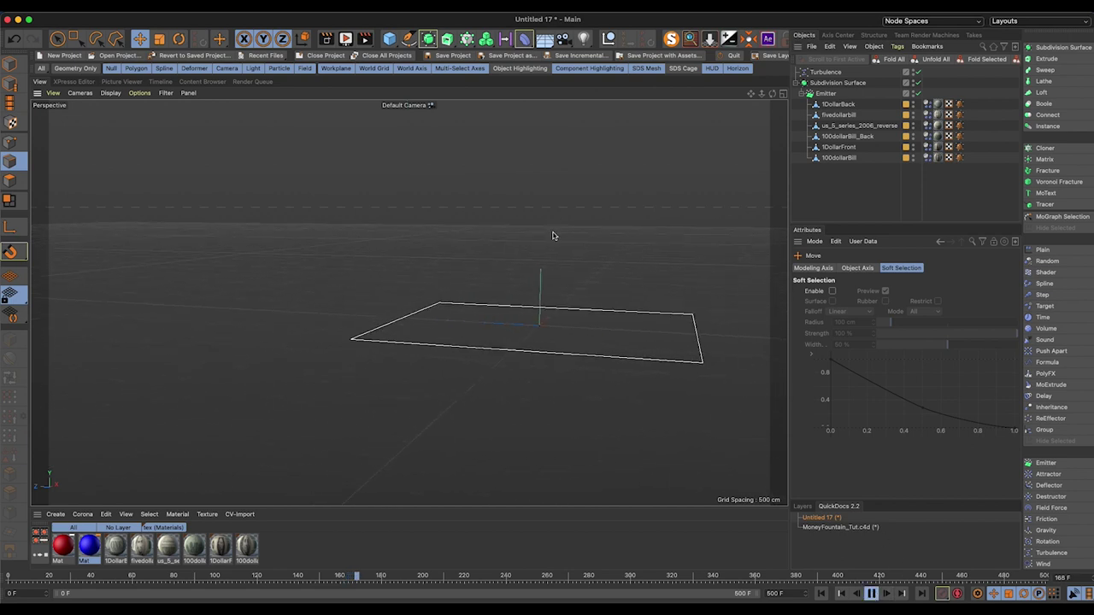
drag(552, 236, 429, 373)
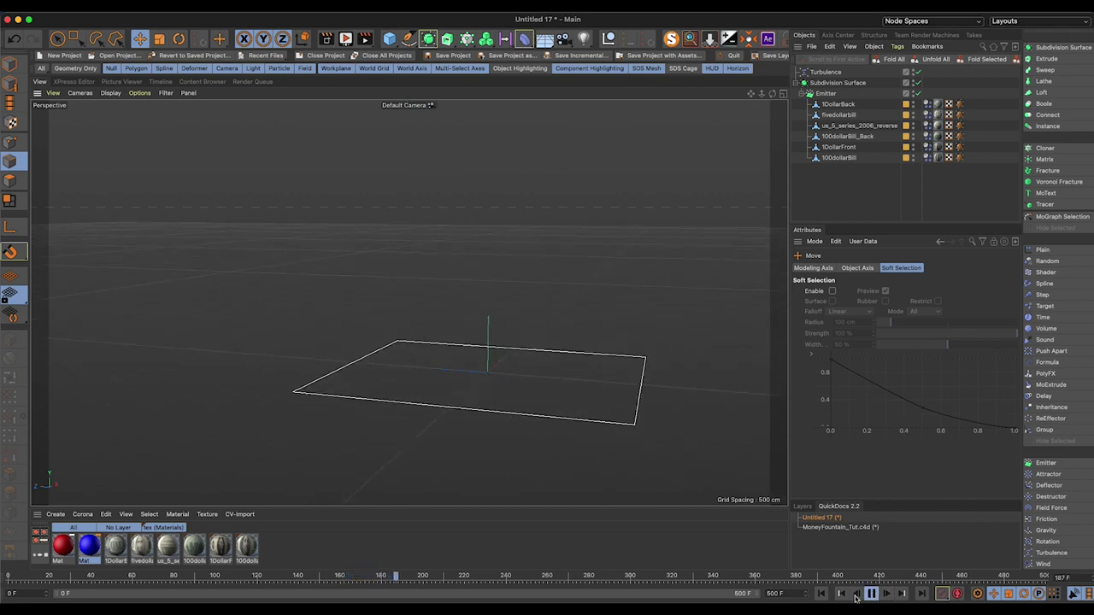
click(821, 593)
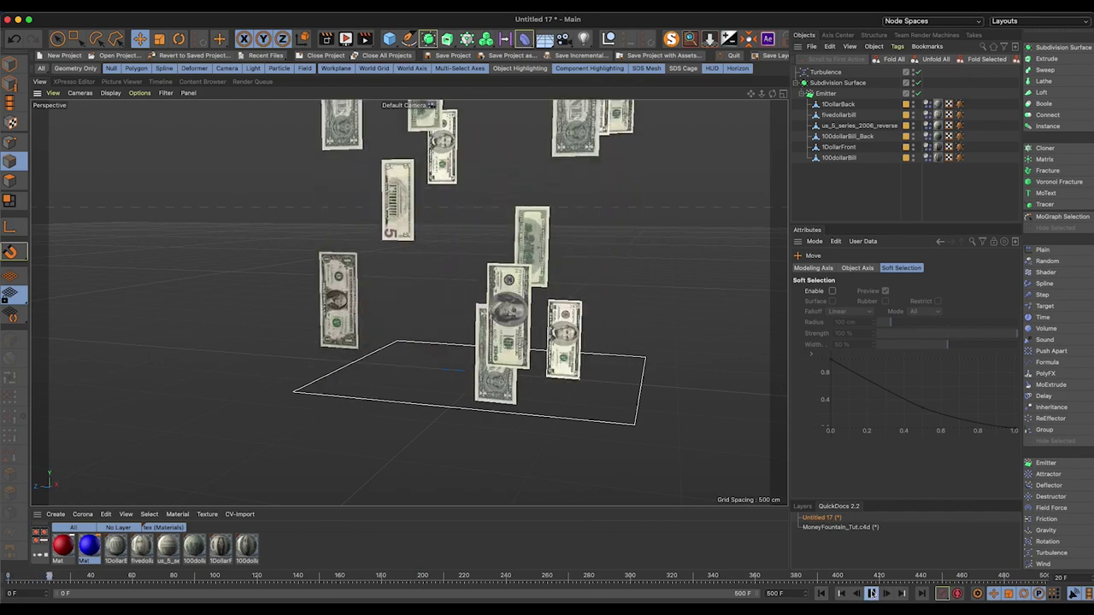
click(871, 593)
Step: Inspect the twisted bills up close and set the Subdivision Surface's Subdivision Editor to 4
alt+middle_drag(541, 143, 484, 267)
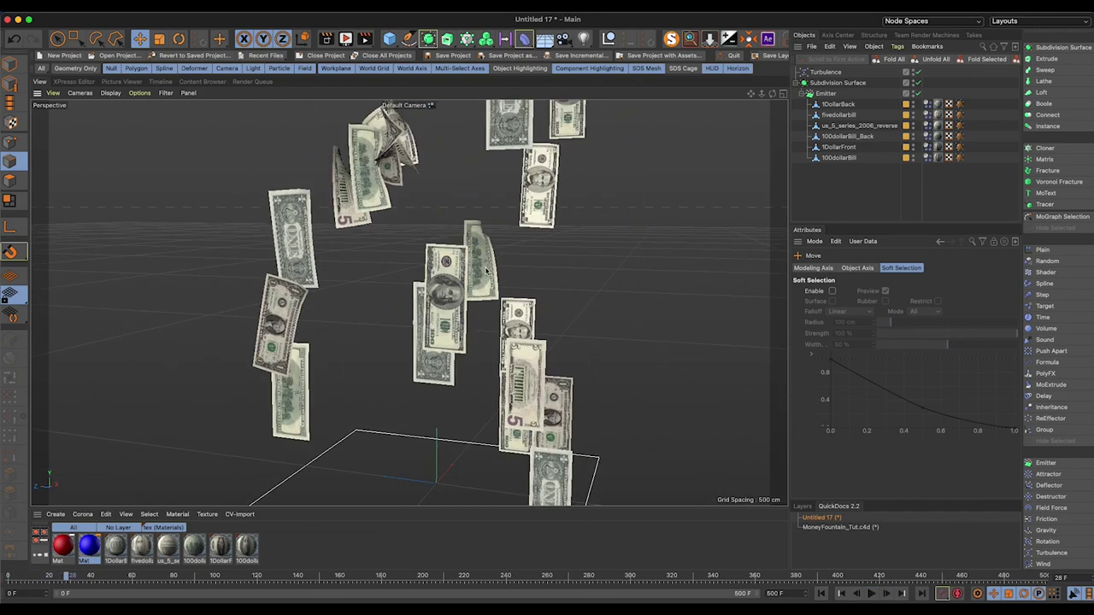
alt+right_drag(400, 151, 447, 134)
alt+middle_drag(447, 134, 369, 231)
scroll(369, 230, up, 10)
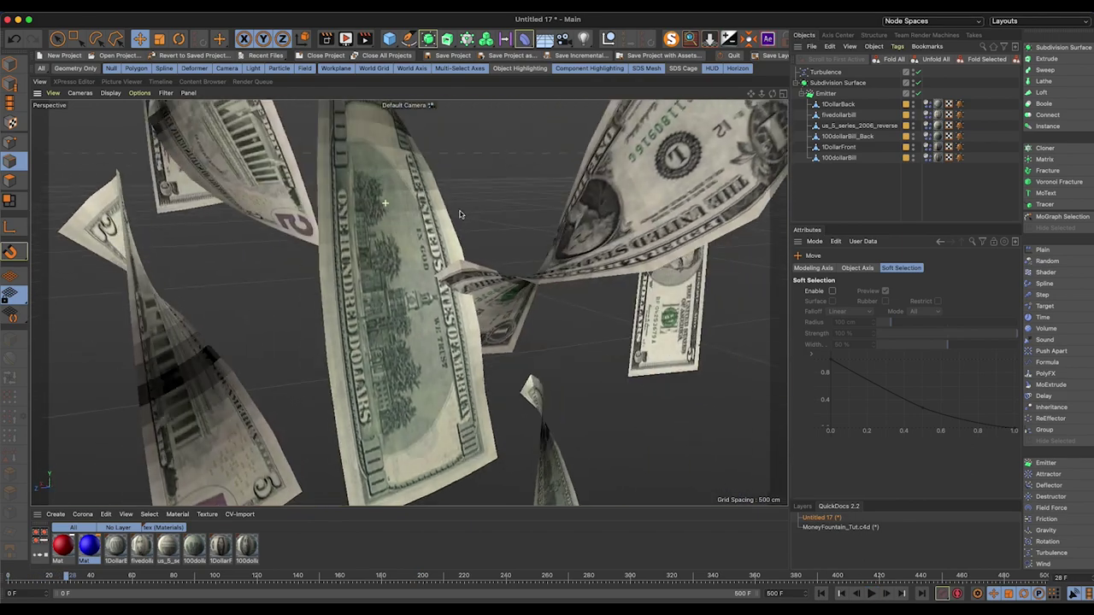
scroll(364, 220, down, 2)
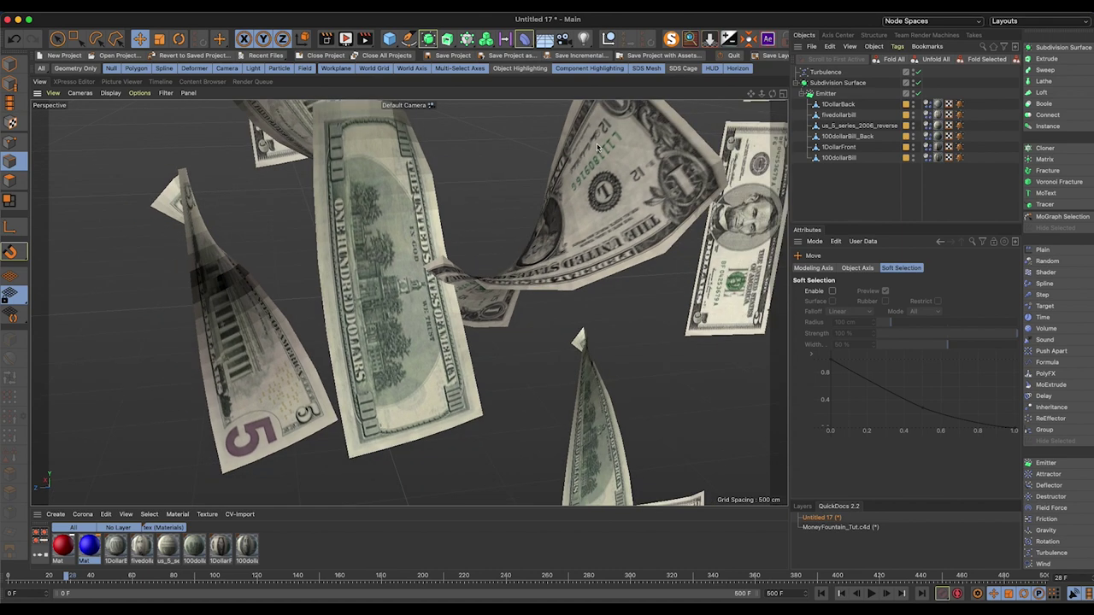
click(816, 85)
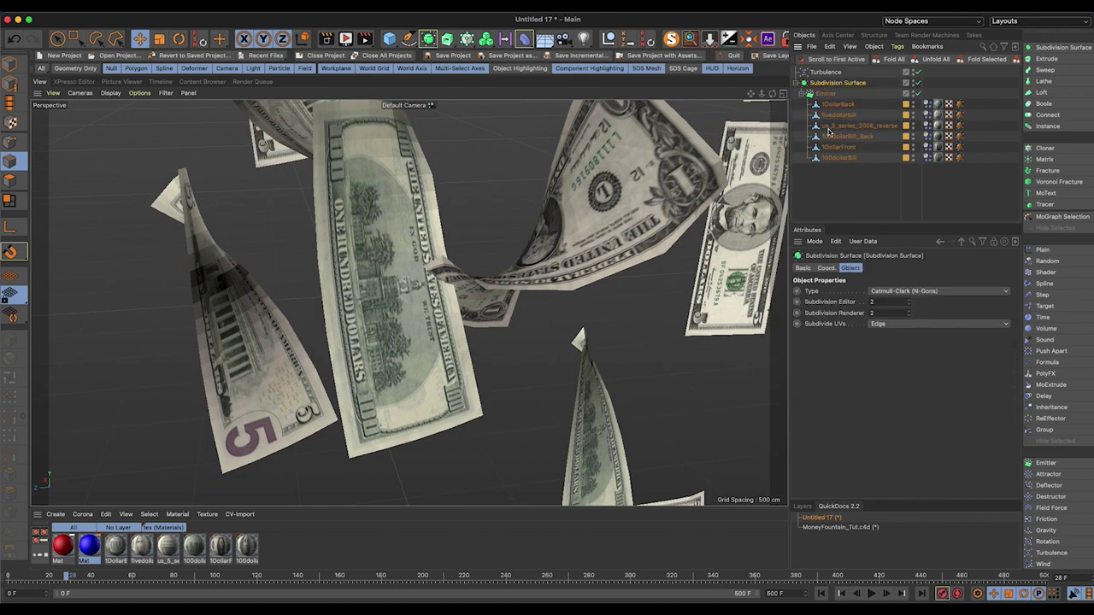
click(908, 300)
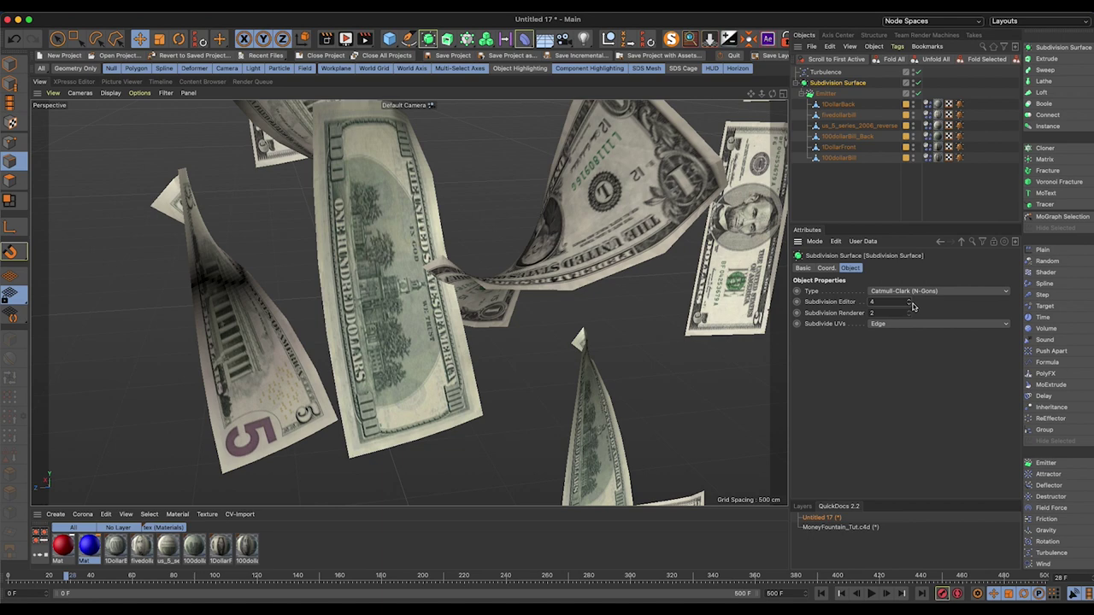
Step: Disable the Subdivision Surface while viewing the whole group of flying bills
scroll(530, 275, down, 3)
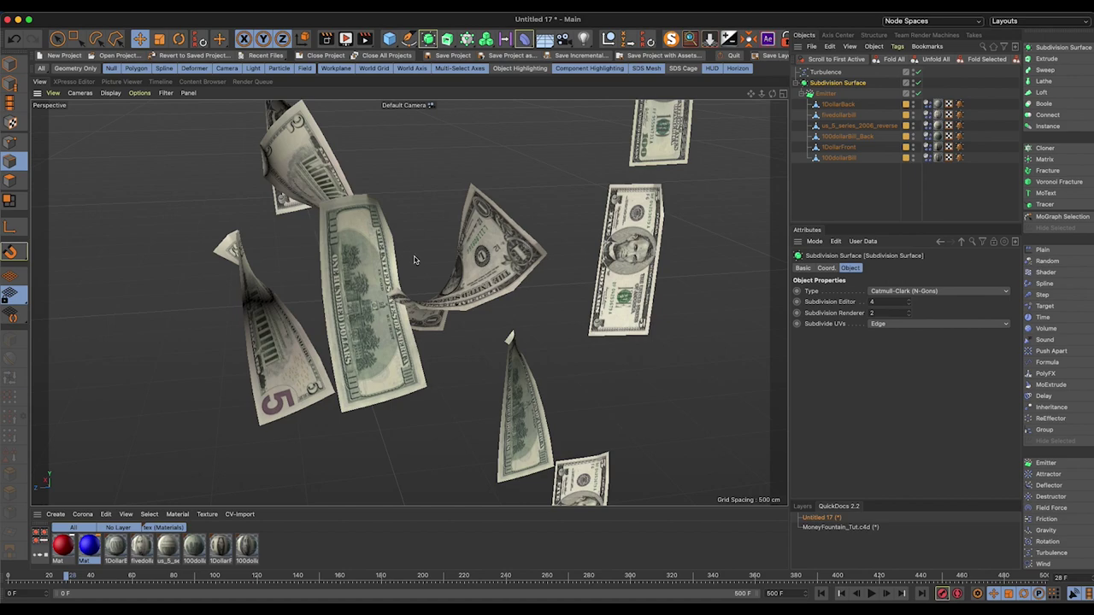
alt+drag(414, 260, 528, 221)
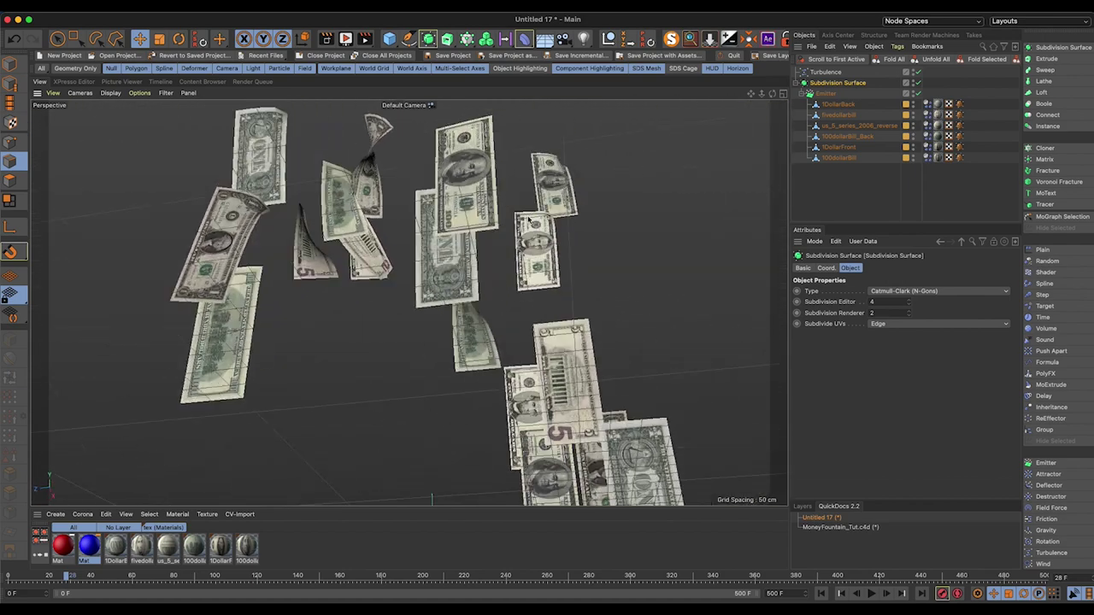
click(927, 85)
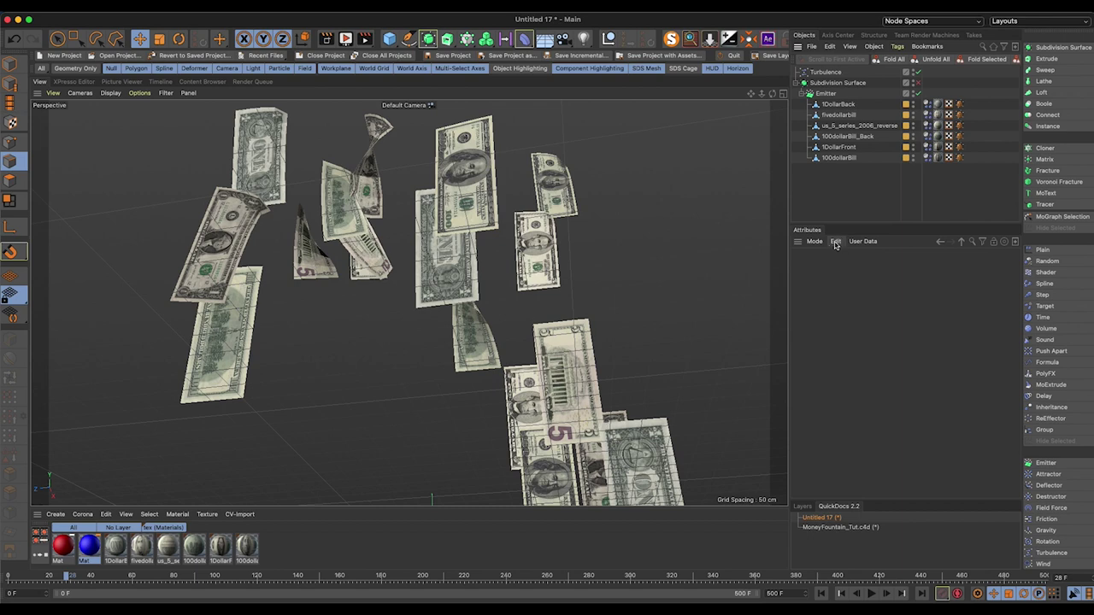
Step: Bake the dynamics simulation of the flying bills into the project's cache
scroll(441, 308, down, 6)
alt+drag(441, 307, 690, 256)
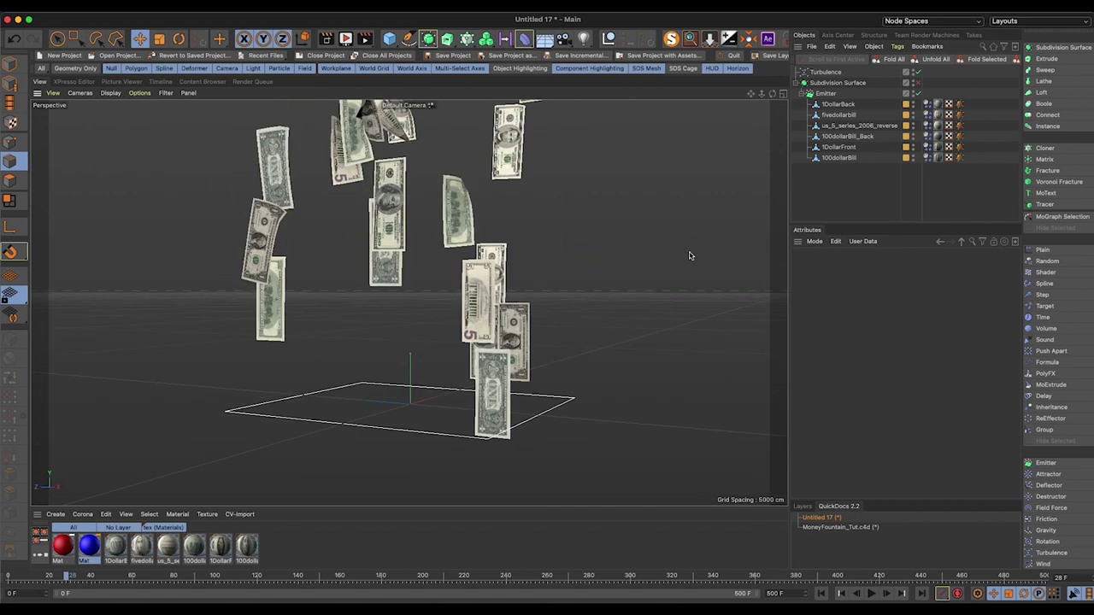
key(ctrl+d)
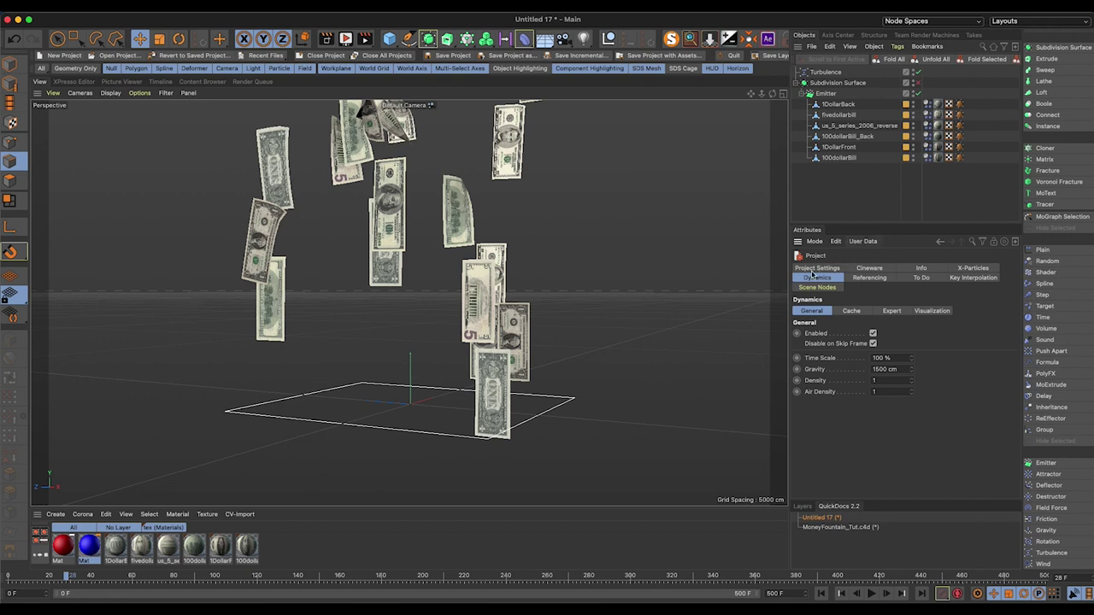
click(849, 311)
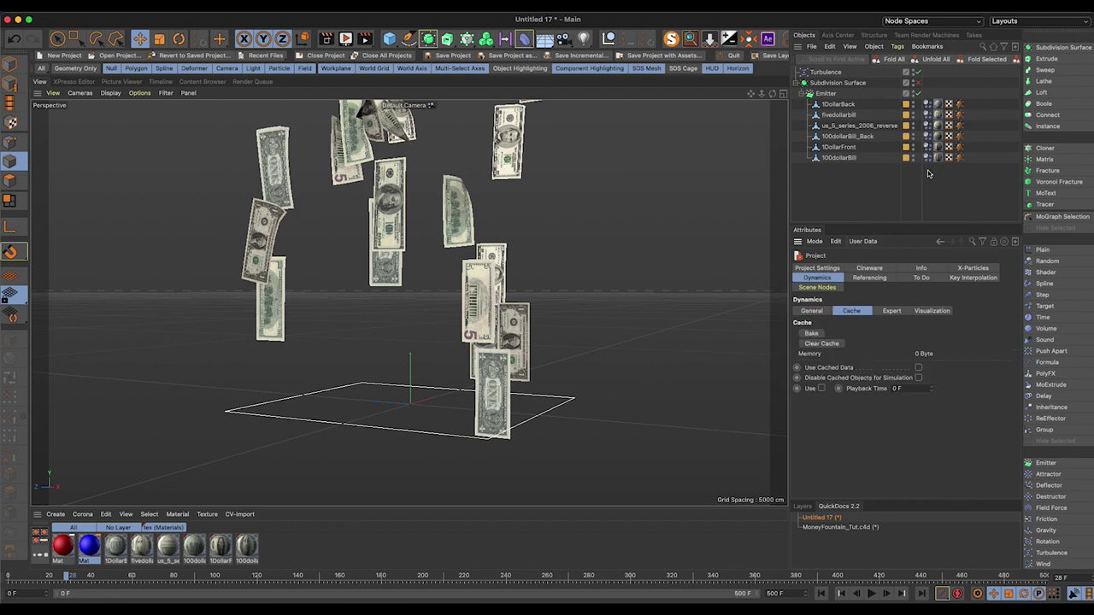
drag(923, 96, 930, 139)
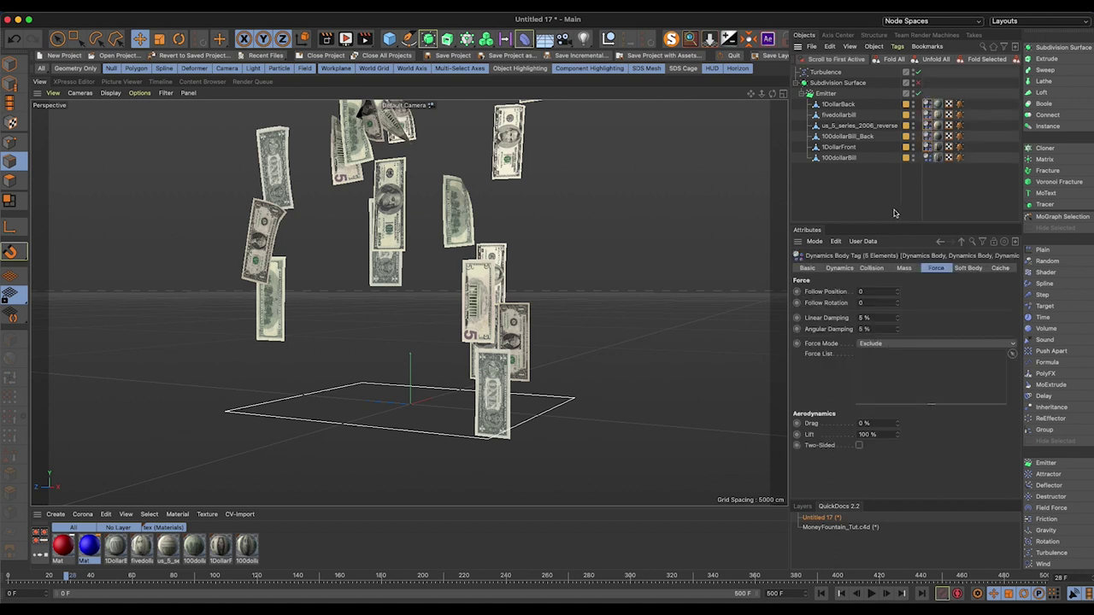
key(ctrl+d)
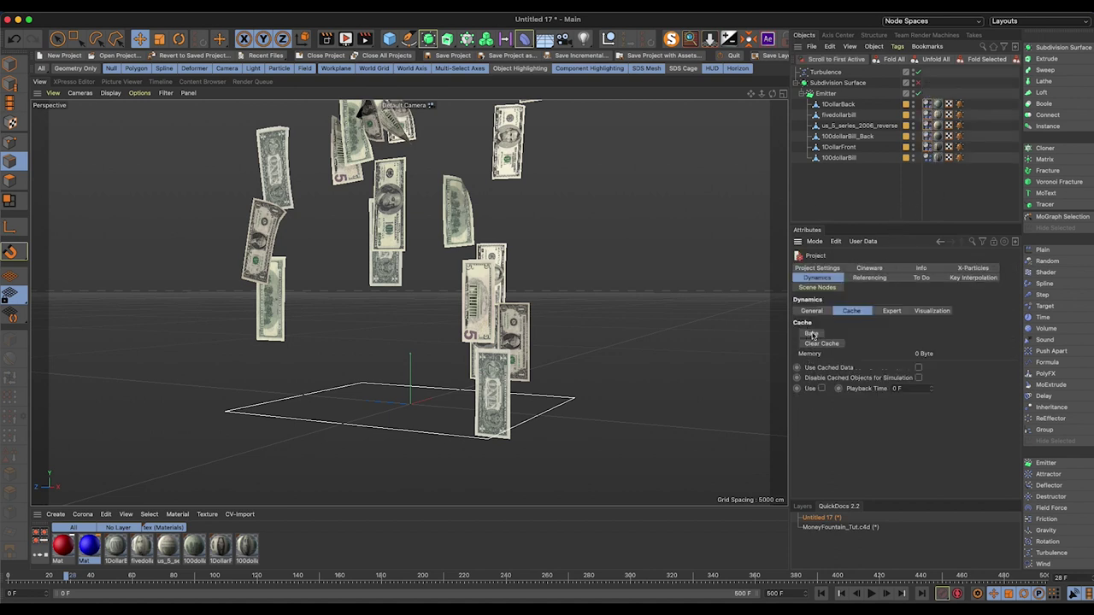
click(812, 334)
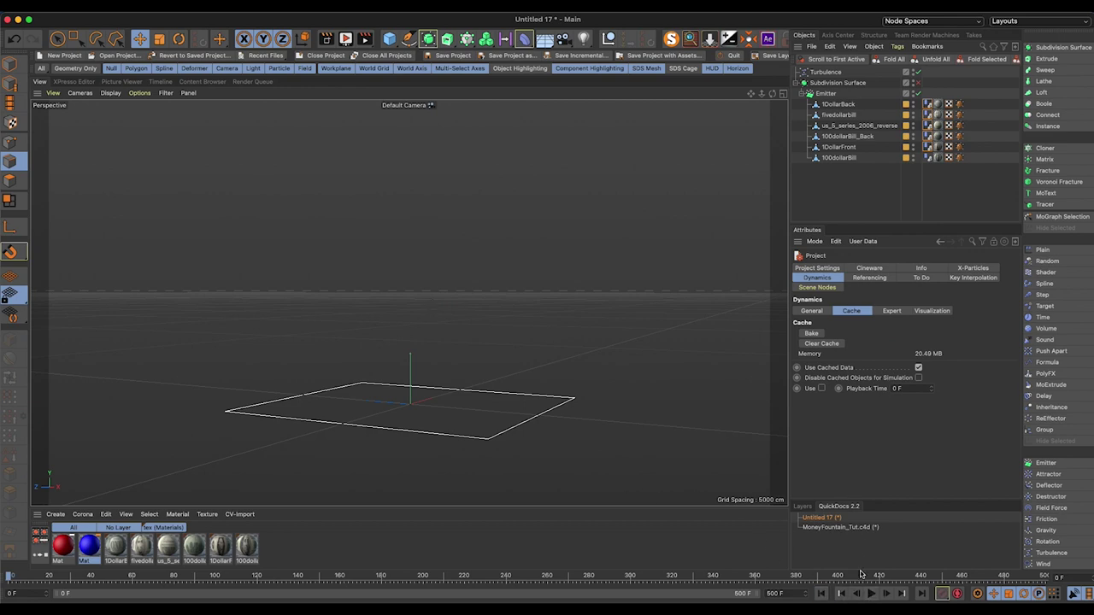
Step: Play the baked simulation and examine the tumbling bills from directly below the emitter and from above at a distance
click(874, 595)
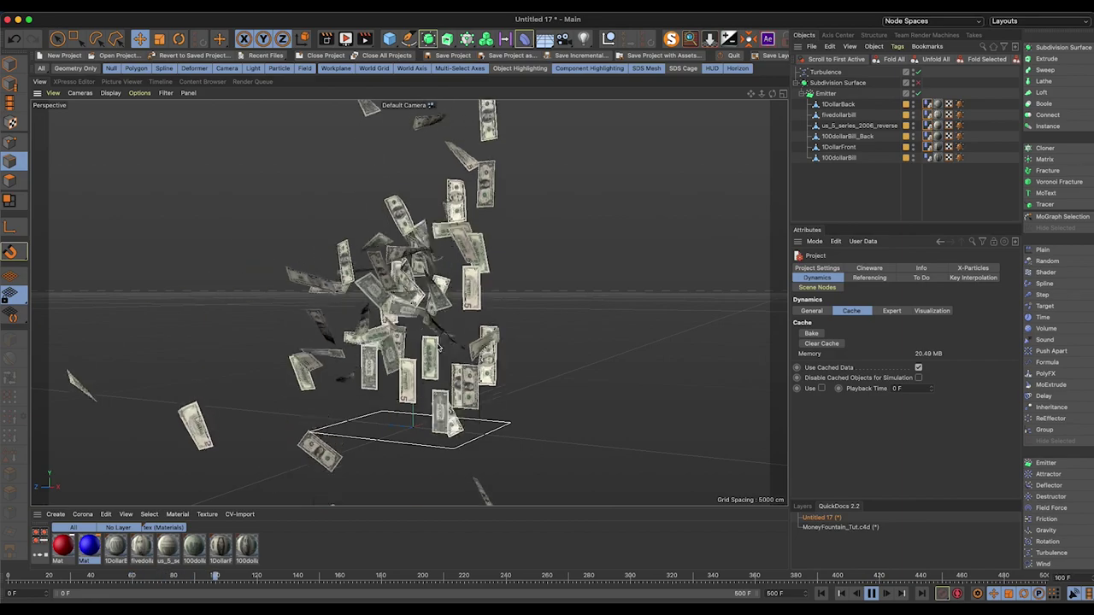
alt+drag(505, 322, 554, 196)
alt+right_drag(440, 312, 473, 293)
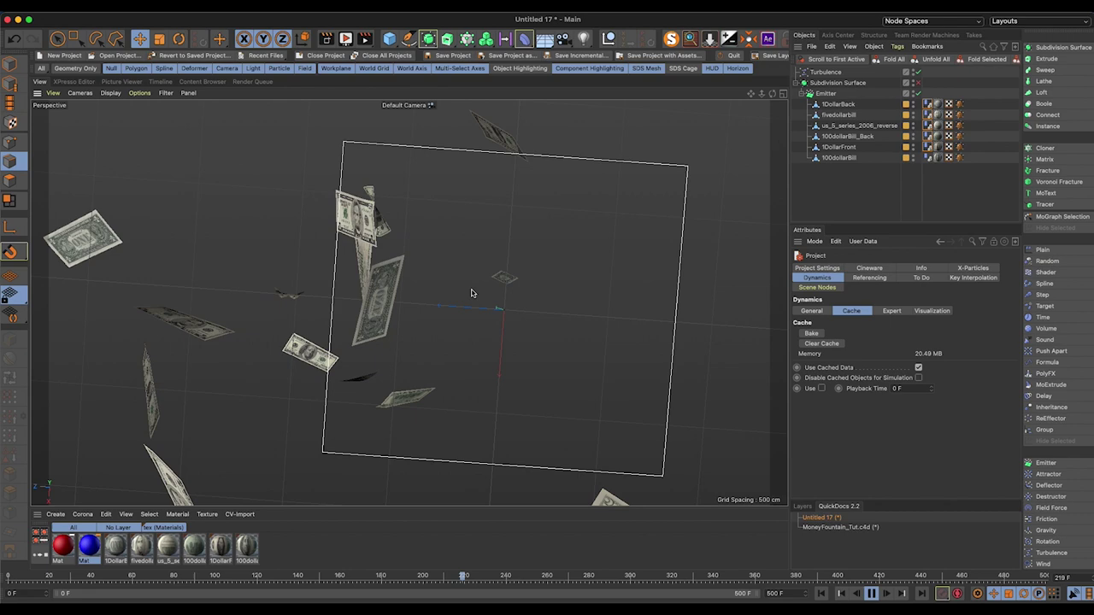
alt+middle_drag(473, 293, 431, 311)
mouse_move(427, 325)
alt+mouse_down()
mouse_move(437, 322)
mouse_move(422, 323)
alt+mouse_up()
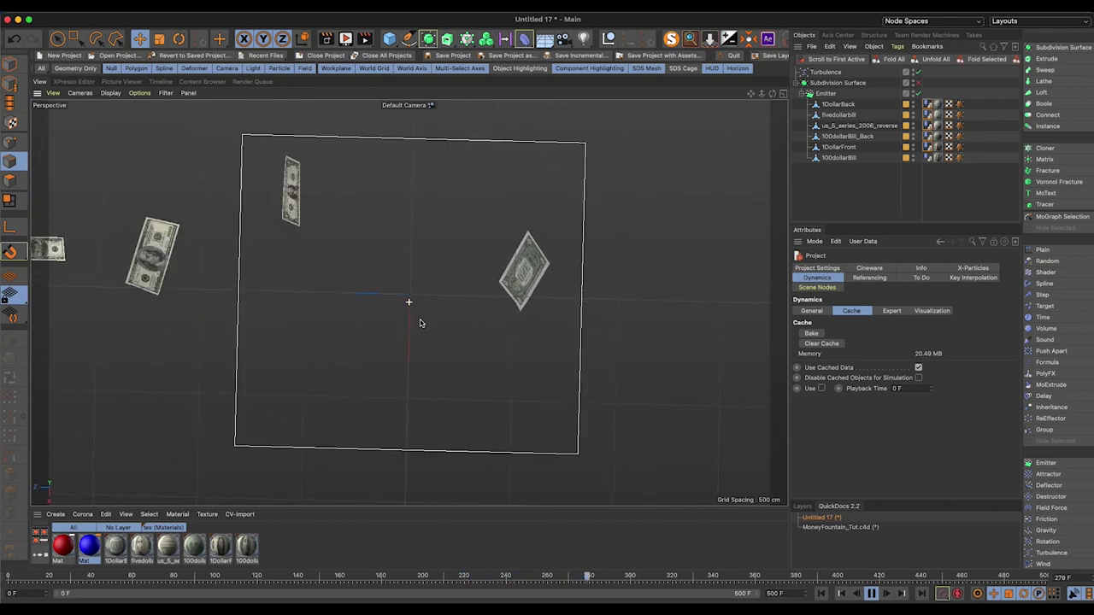
alt+middle_drag(414, 325, 435, 336)
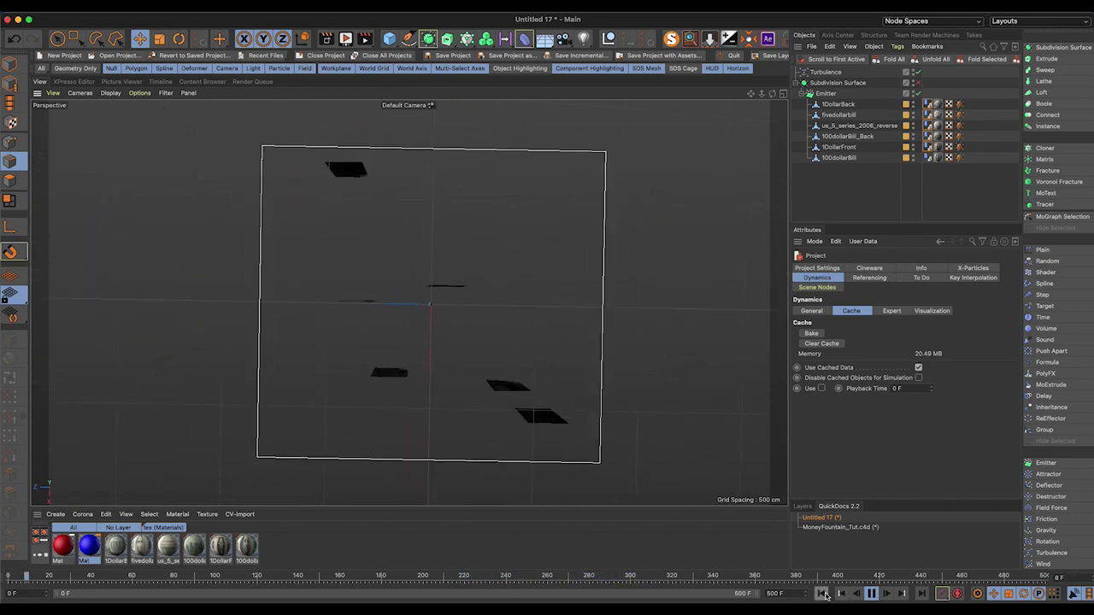
alt+middle_drag(483, 297, 495, 272)
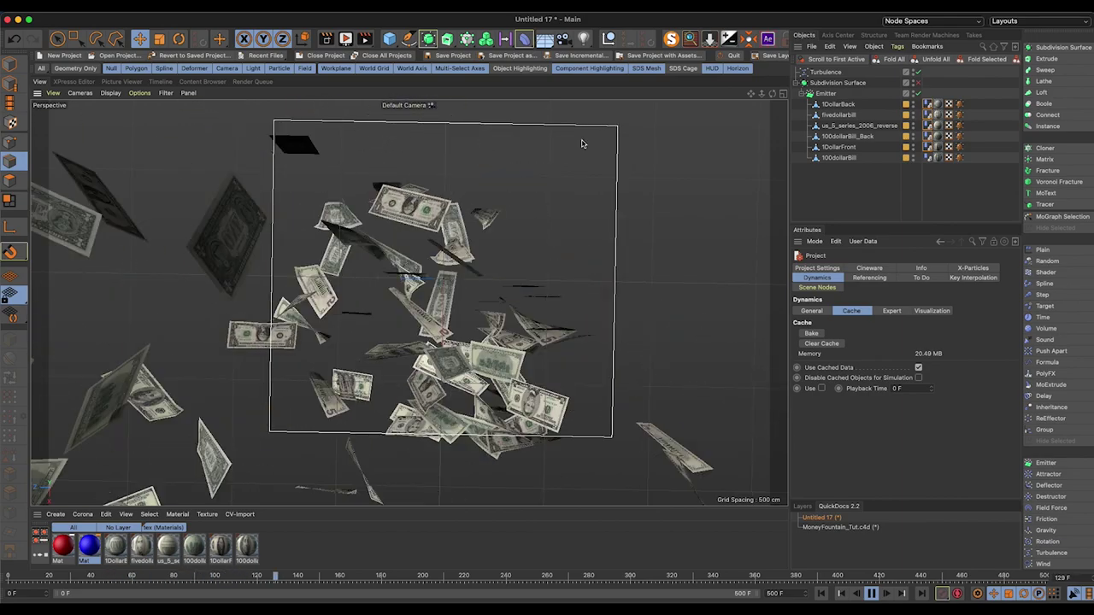
alt+right_drag(374, 296, 435, 270)
scroll(435, 271, down, 10)
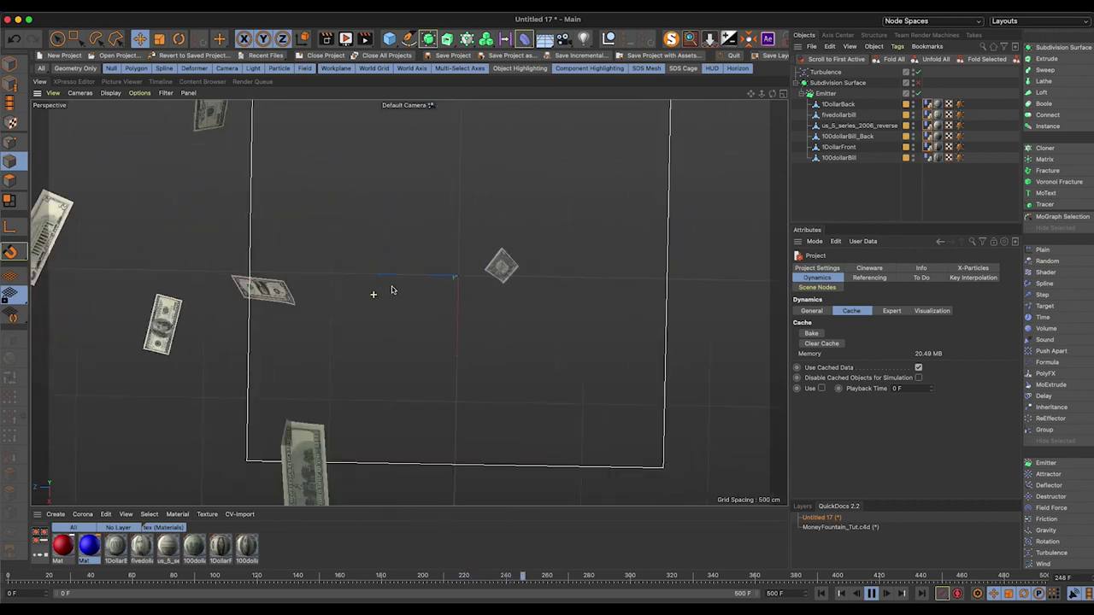
alt+drag(487, 272, 419, 368)
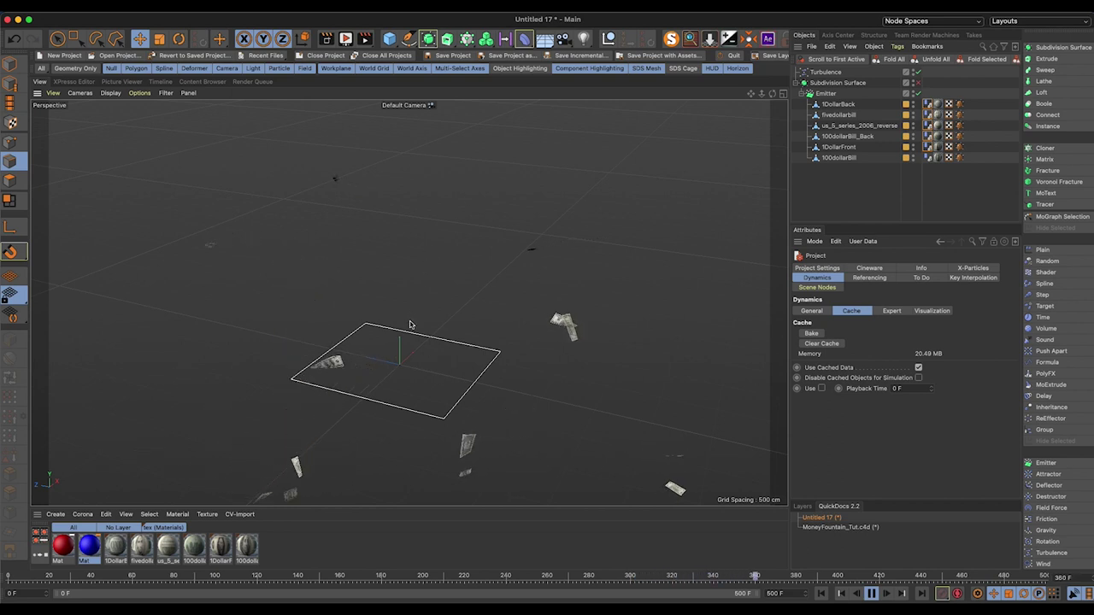
alt+middle_drag(491, 326, 493, 347)
alt+right_drag(494, 347, 393, 340)
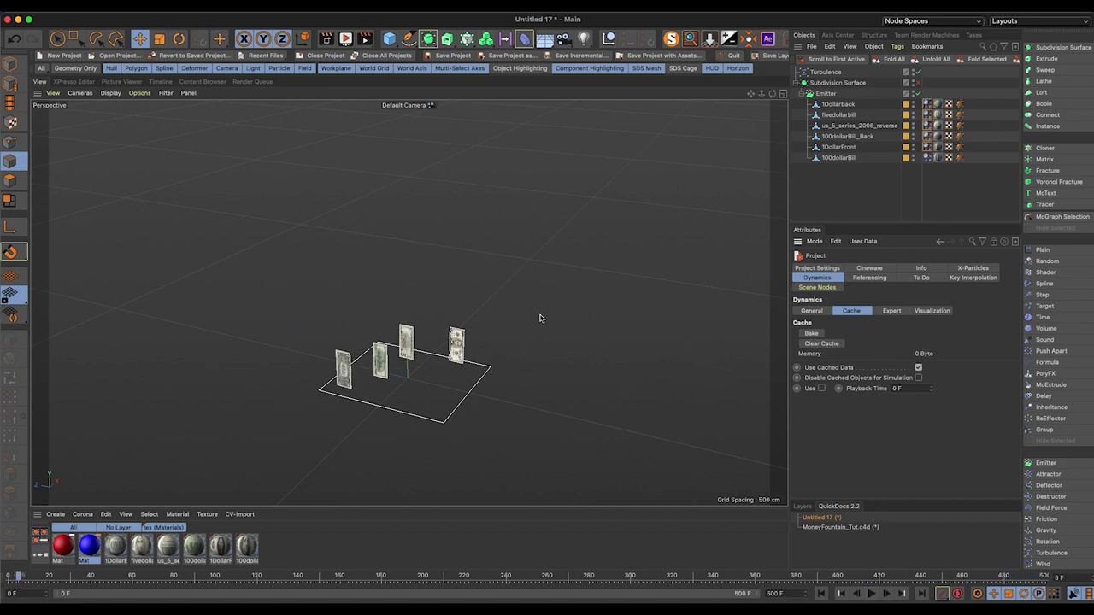
Step: Set the Emitter's X-Size and Y-Size to 0 cm and rotate it to shoot the bills out sideways
click(824, 93)
click(880, 268)
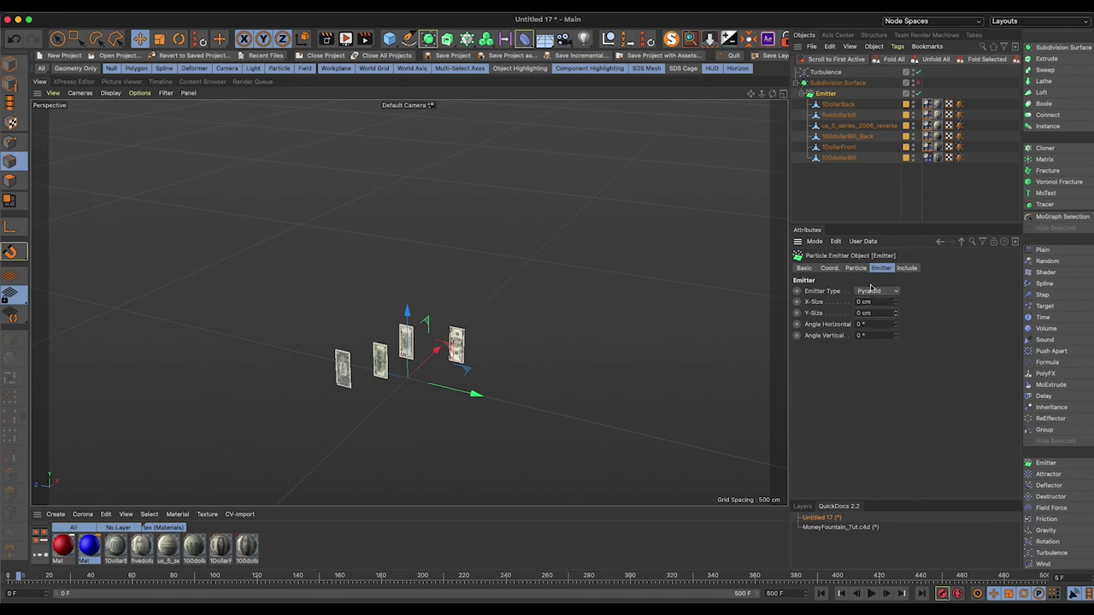
key(r)
drag(400, 369, 380, 350)
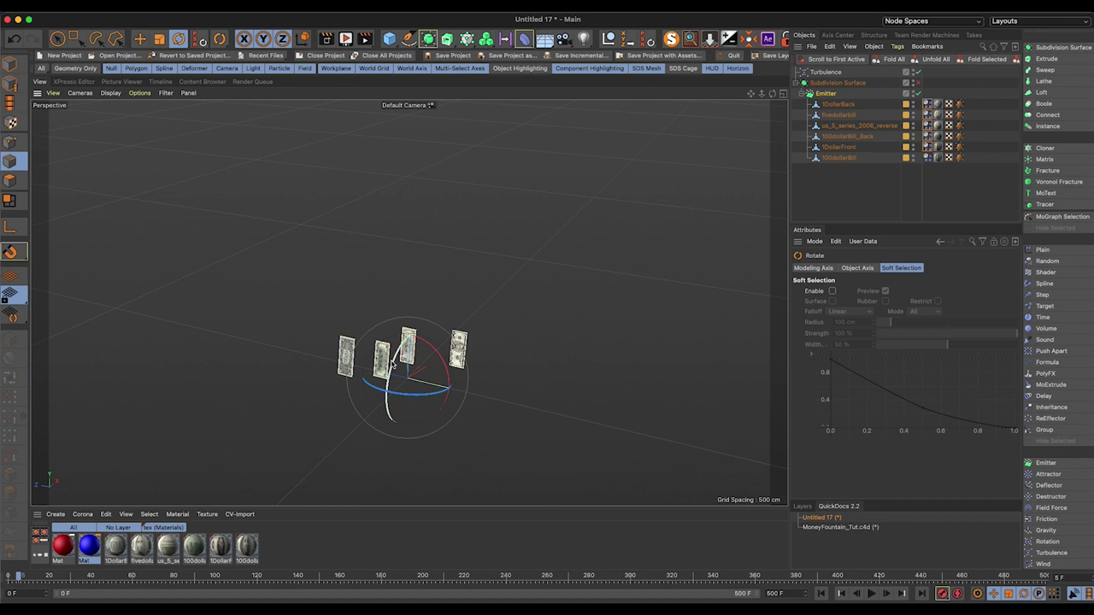
key(super+z)
drag(393, 367, 417, 343)
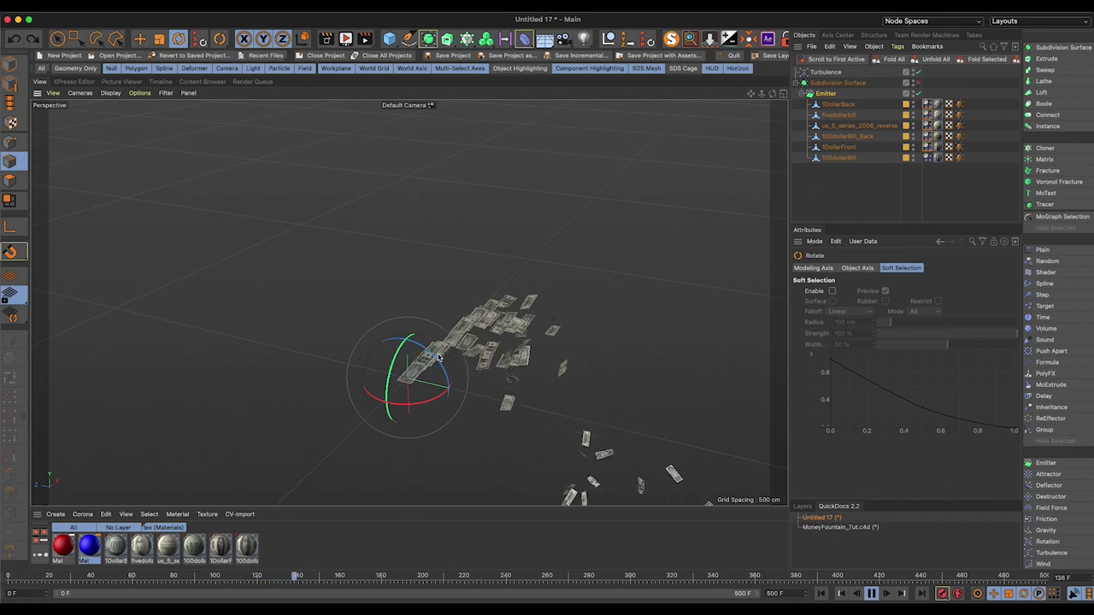
Step: Examine the sideways stream of bills from a low angle, stop playback at frame 123 and replay it from the start
scroll(456, 343, up, 3)
alt+drag(428, 356, 398, 265)
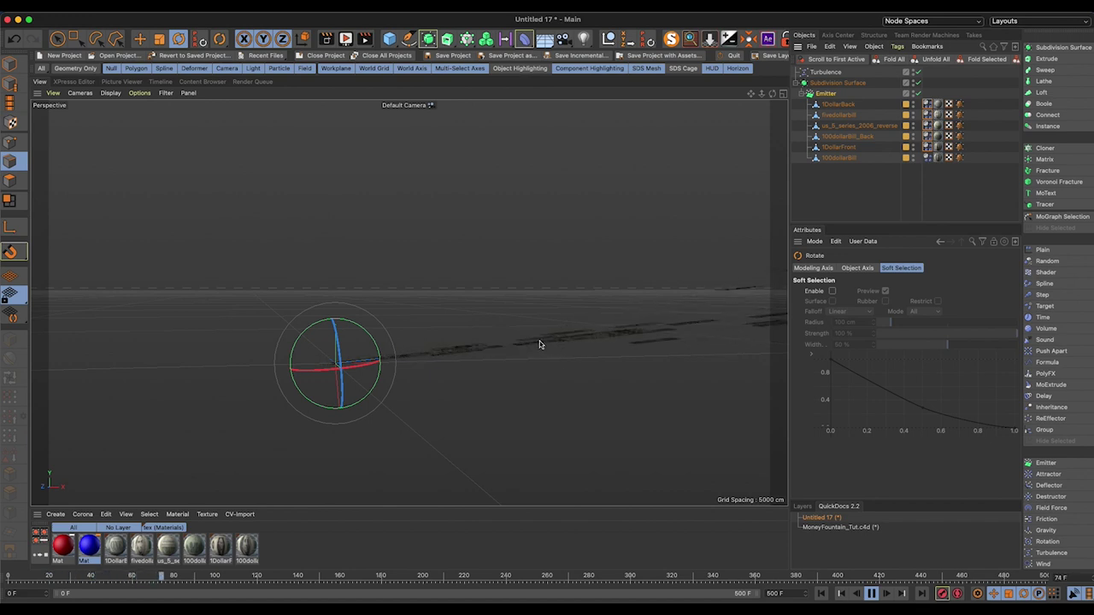
alt+drag(539, 345, 595, 351)
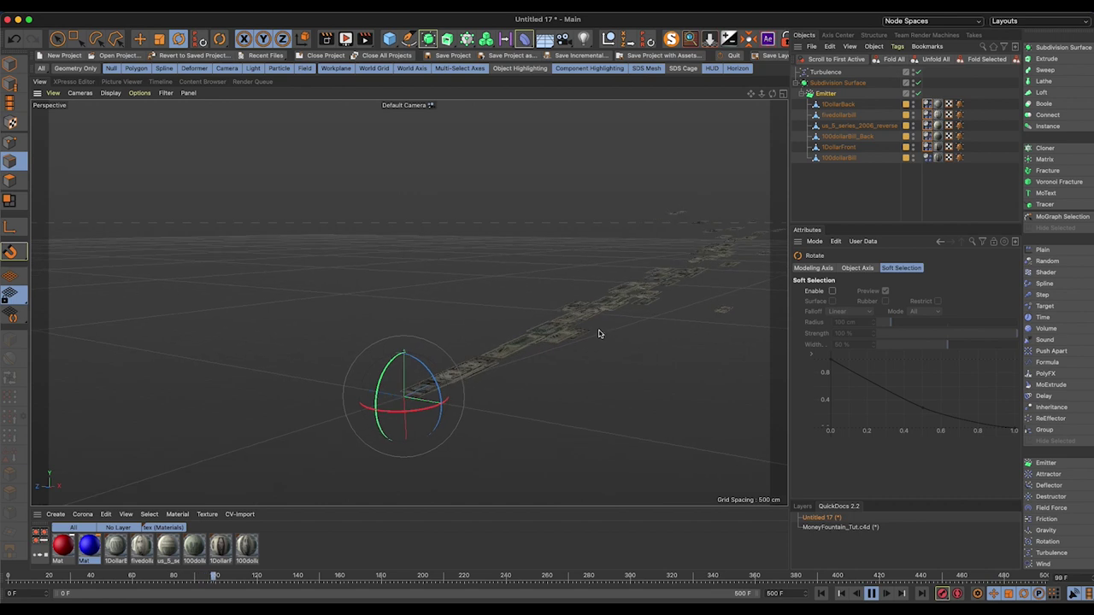
click(870, 594)
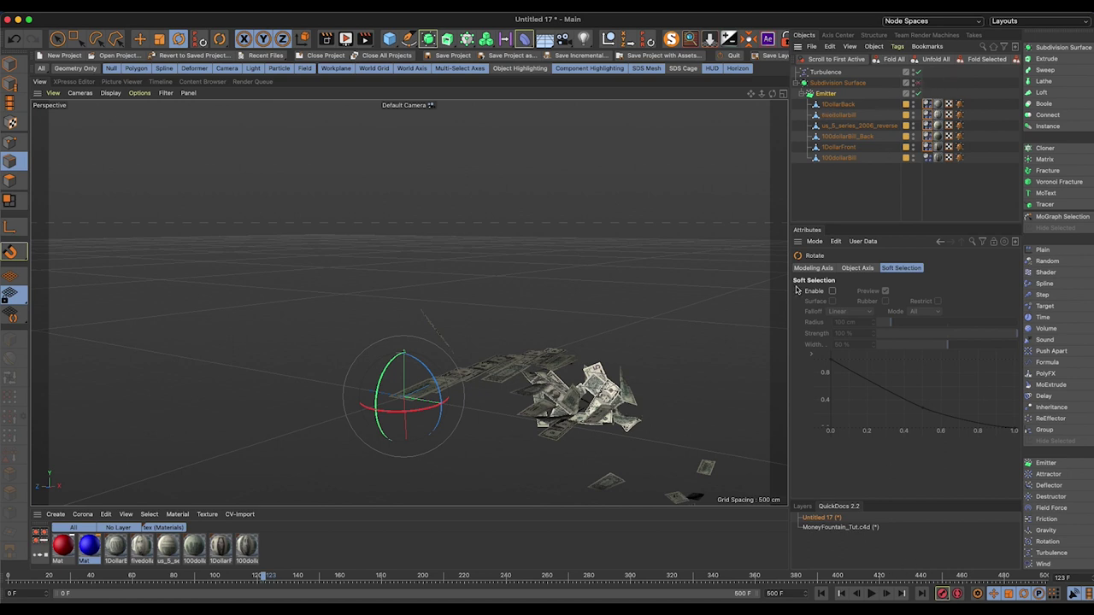
click(825, 594)
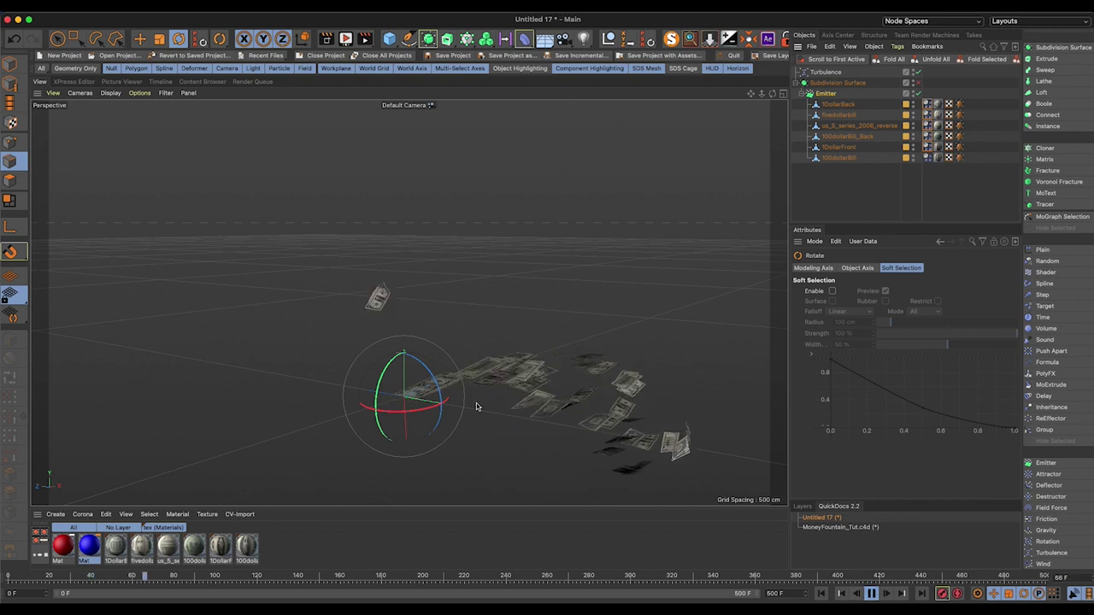
alt+drag(477, 406, 444, 424)
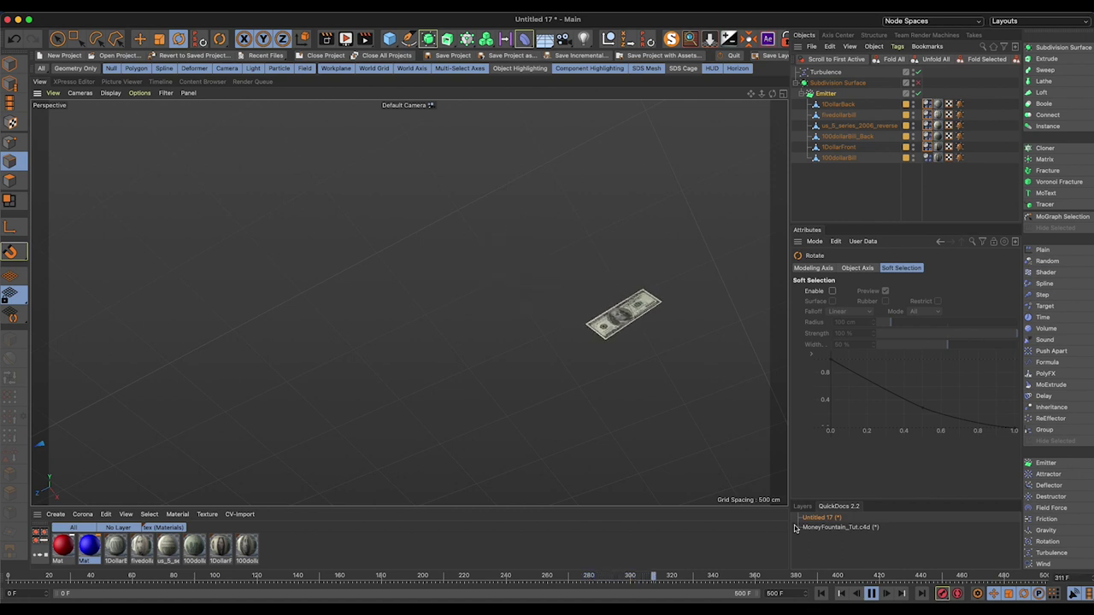
Step: Shorten the animation by setting the project's end frame to 200
drag(778, 593, 679, 590)
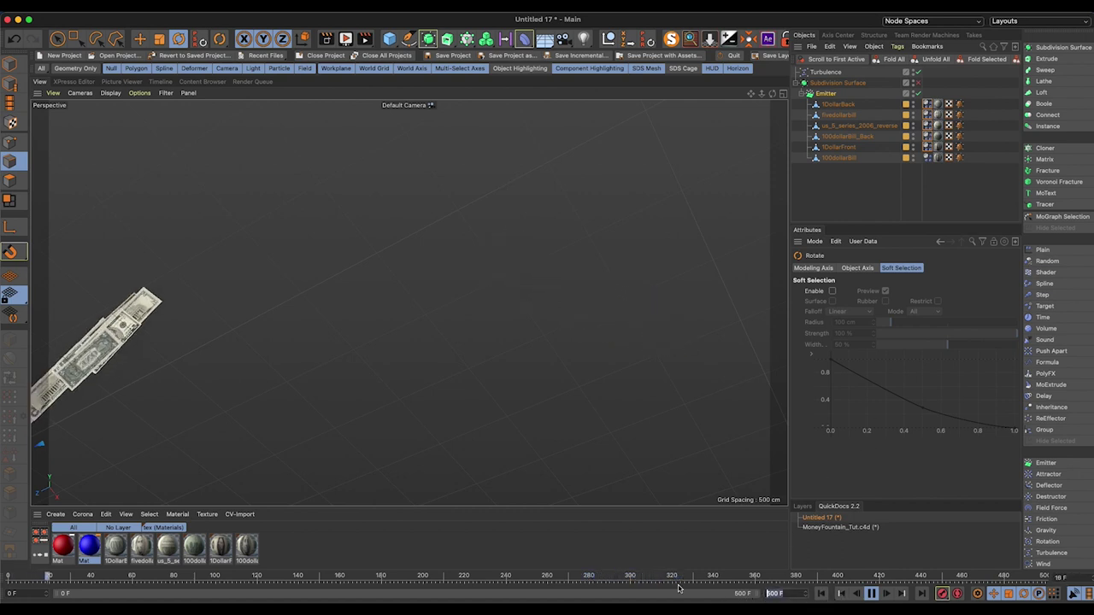
text(200)
key(Return)
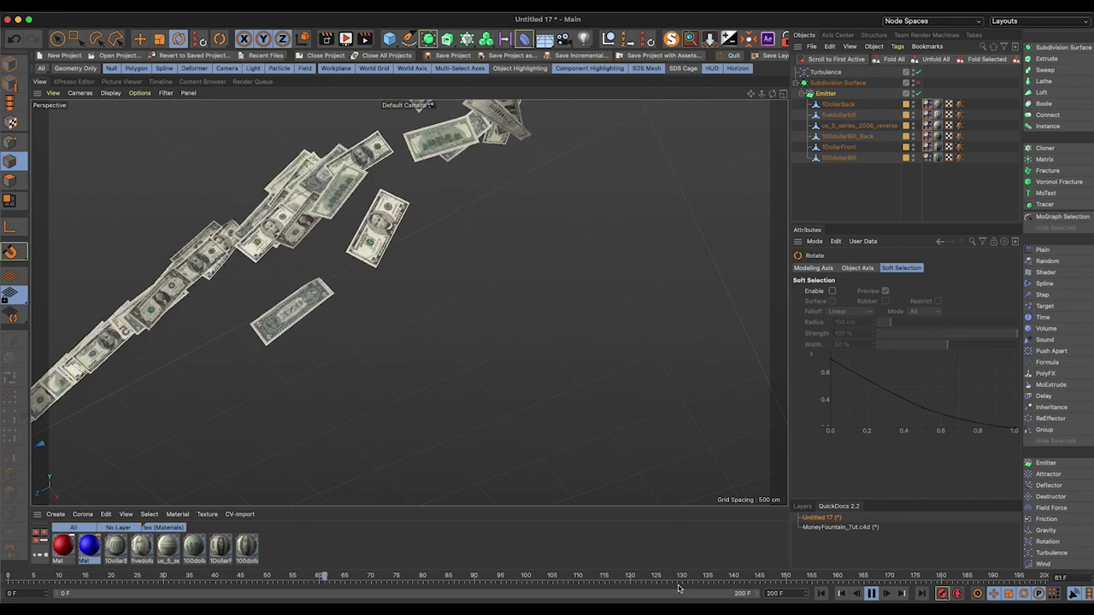